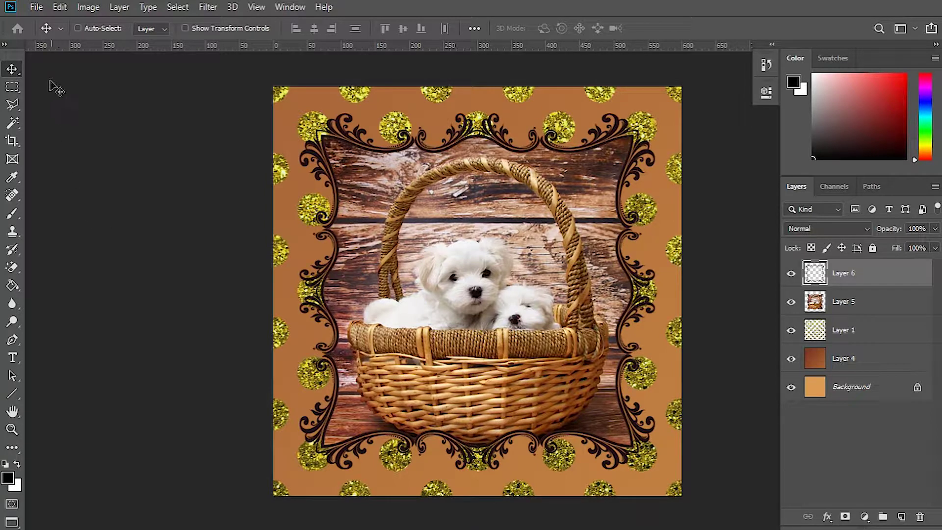
Step: Switch through the Lasso, Magic Wand, Crop and Frame tools and return to the Rectangular Marquee tool
click(12, 87)
click(12, 104)
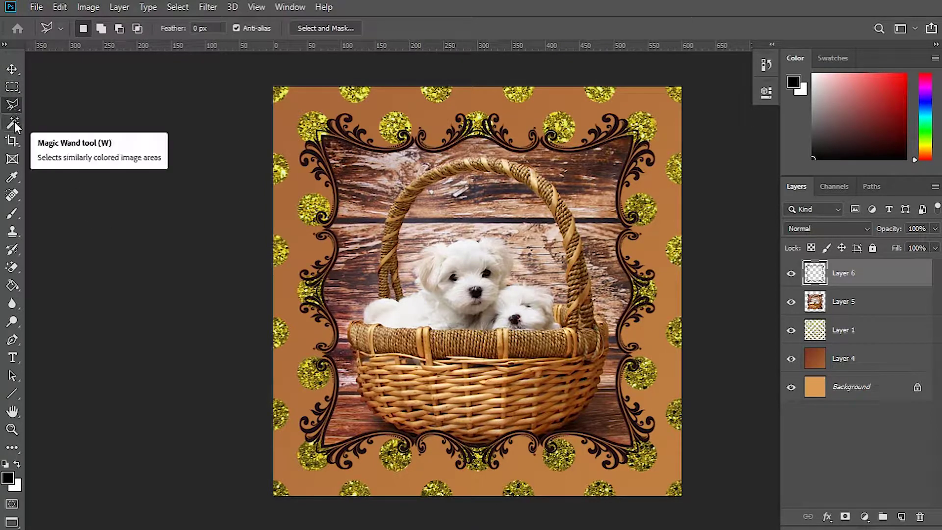
click(14, 121)
click(13, 141)
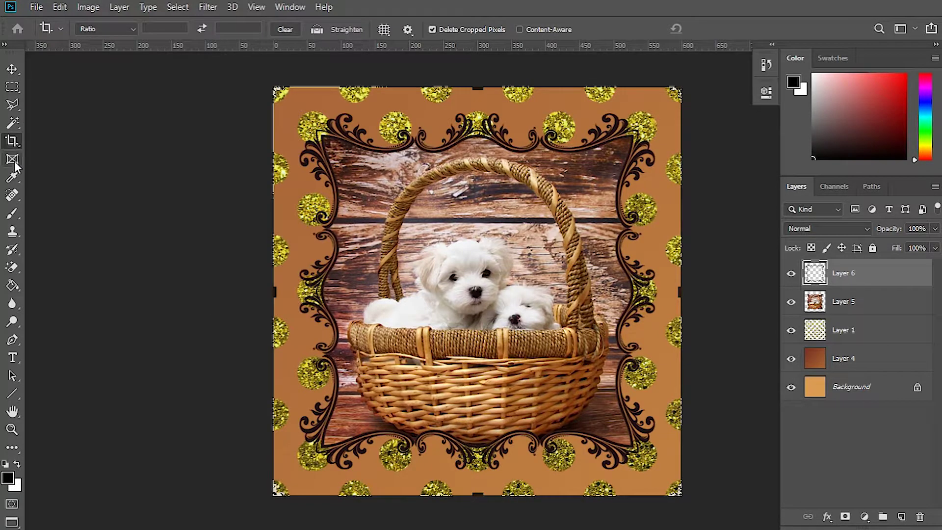
click(13, 161)
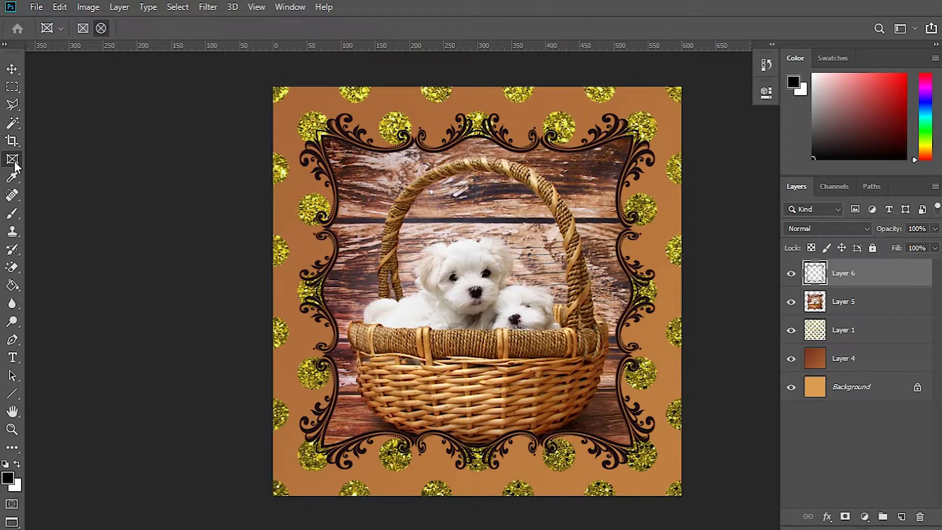
click(13, 89)
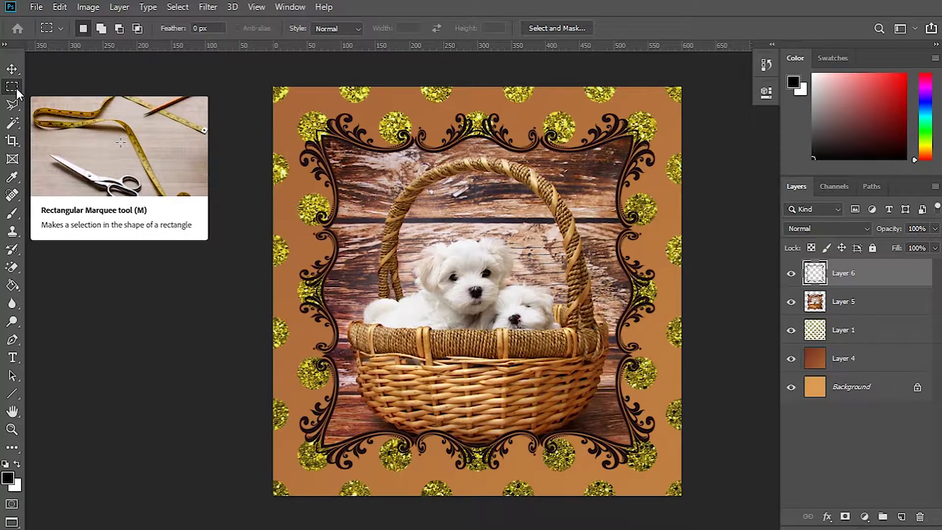
Step: Hide the set of editing tools and show it again
click(291, 8)
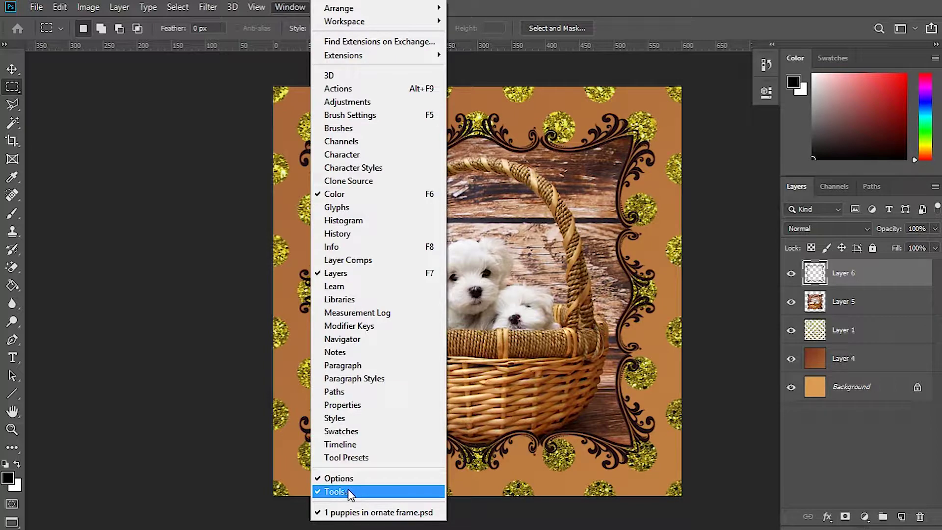
click(386, 491)
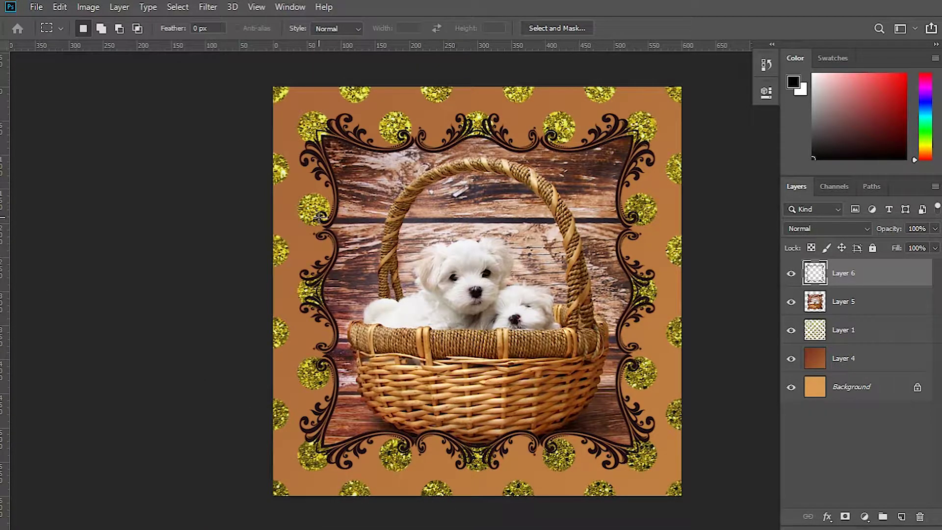
click(288, 8)
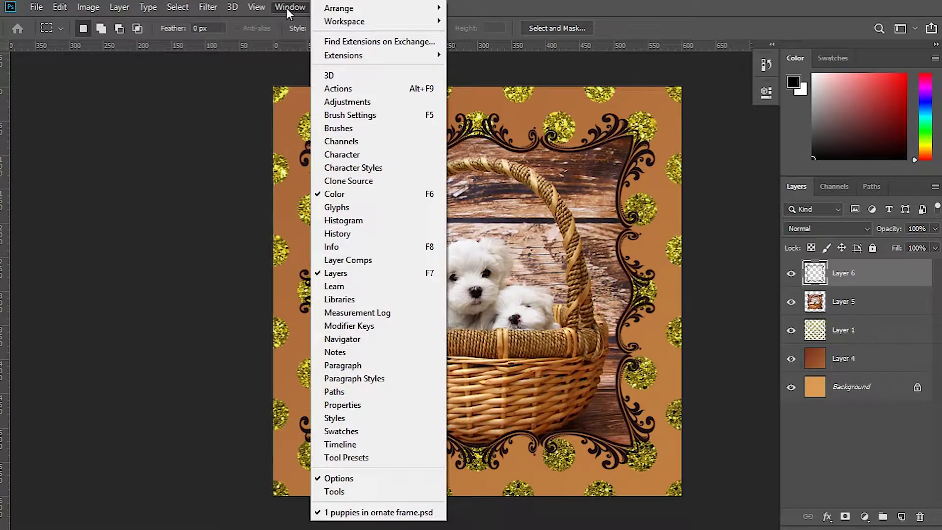
click(371, 494)
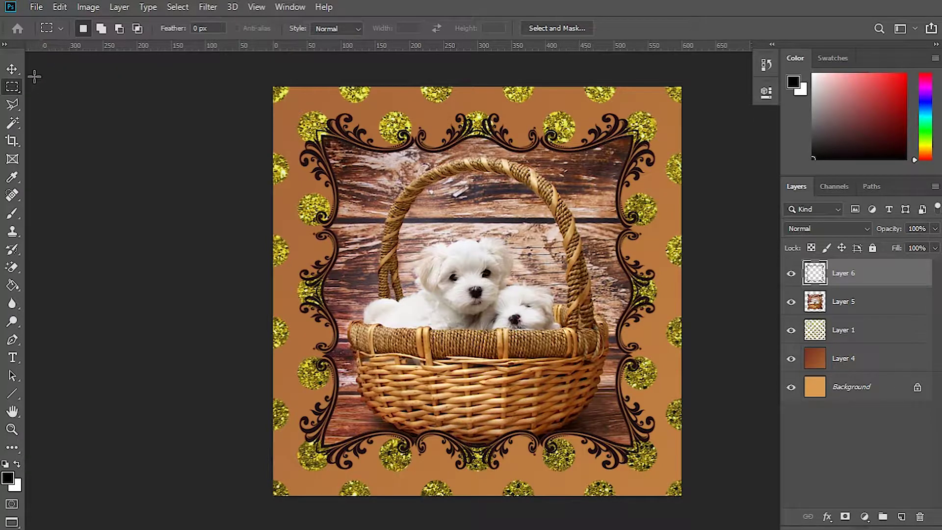
Step: Switch to the Artboard tool and back to the Move tool
click(10, 70)
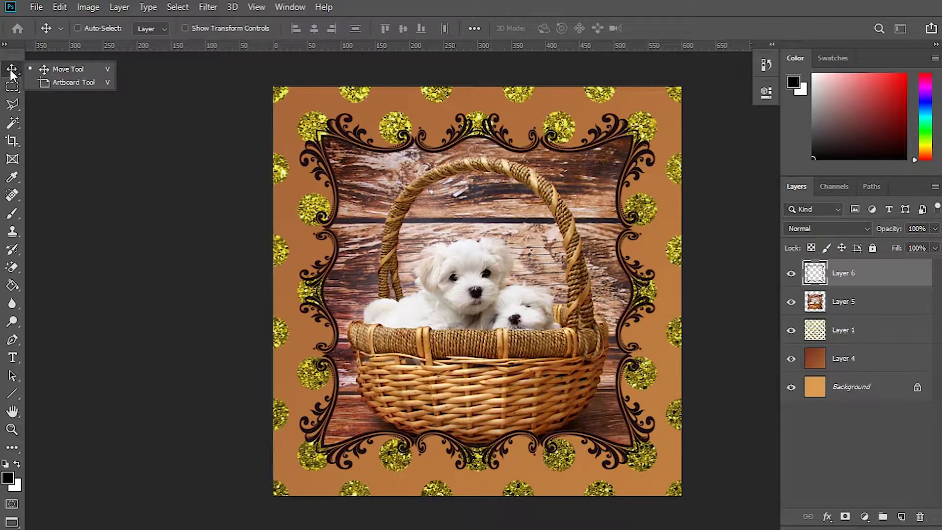
click(80, 80)
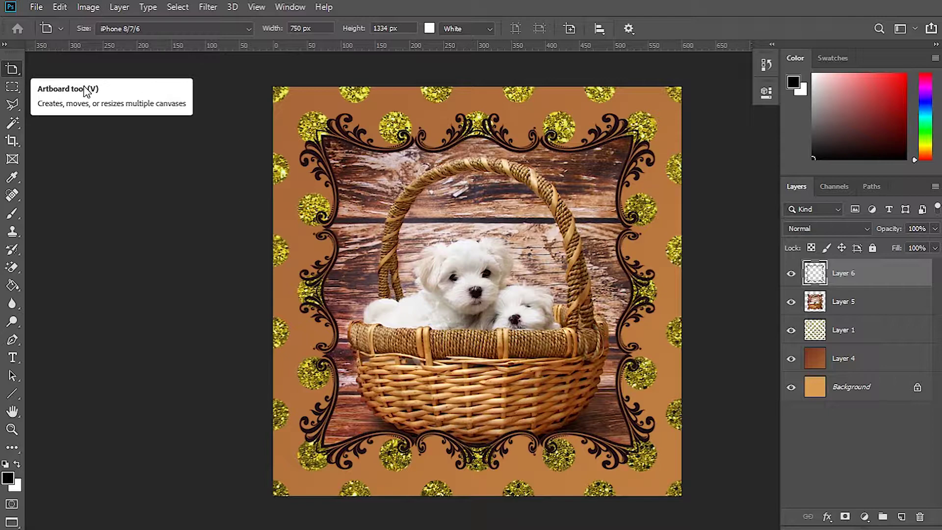
right_click(11, 69)
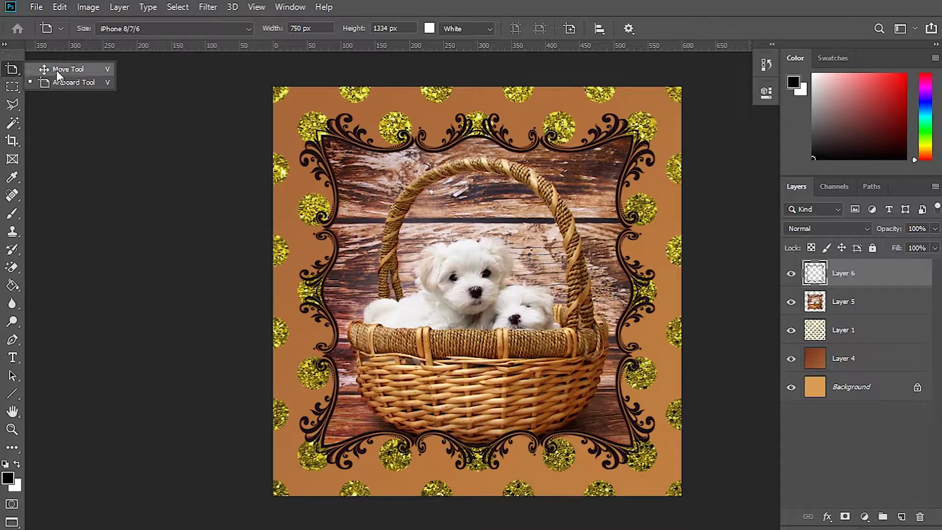
click(74, 70)
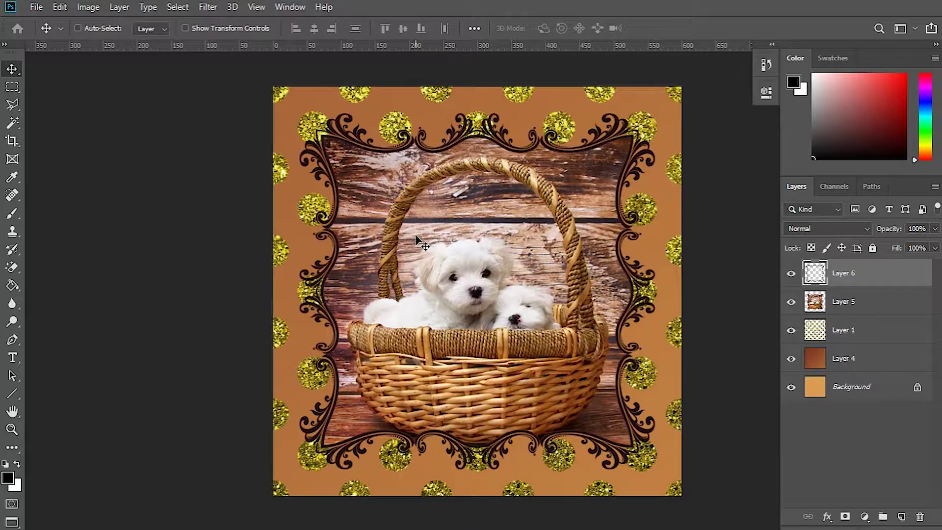
click(12, 72)
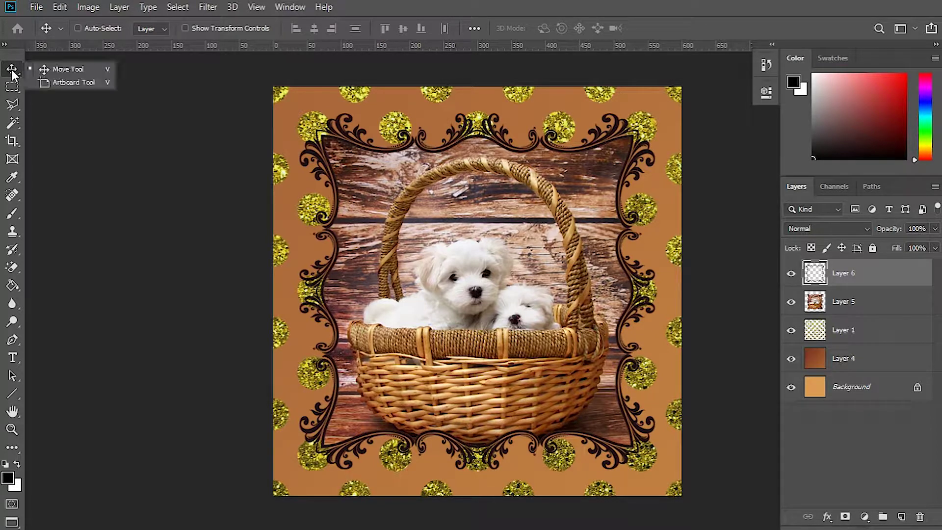
click(77, 69)
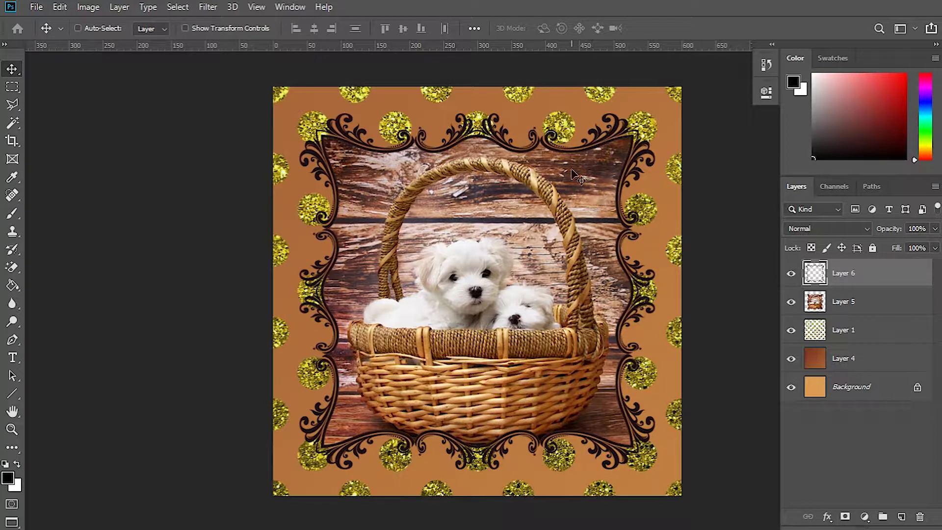
Step: Try moving the black ornate frame on Layer 6 to the right and undo the move
drag(571, 171, 620, 177)
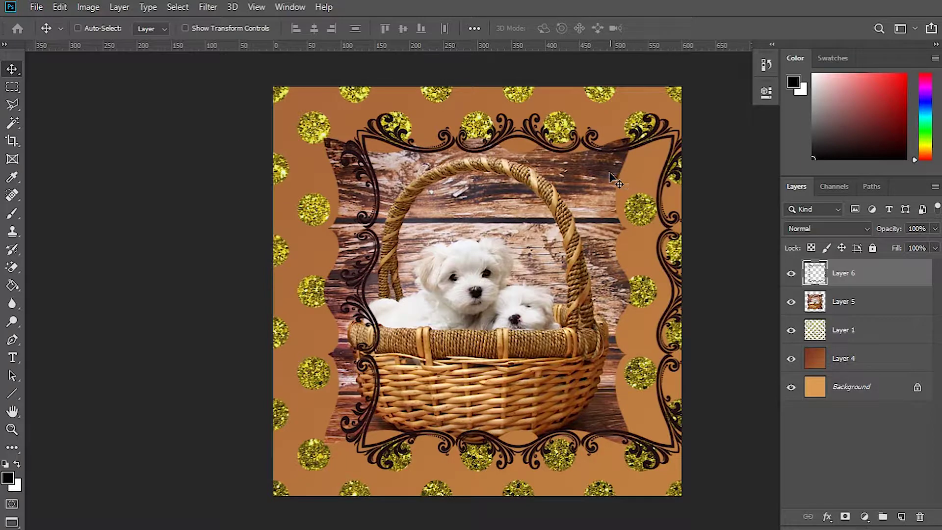
key(ctrl)
key(ctrl+z)
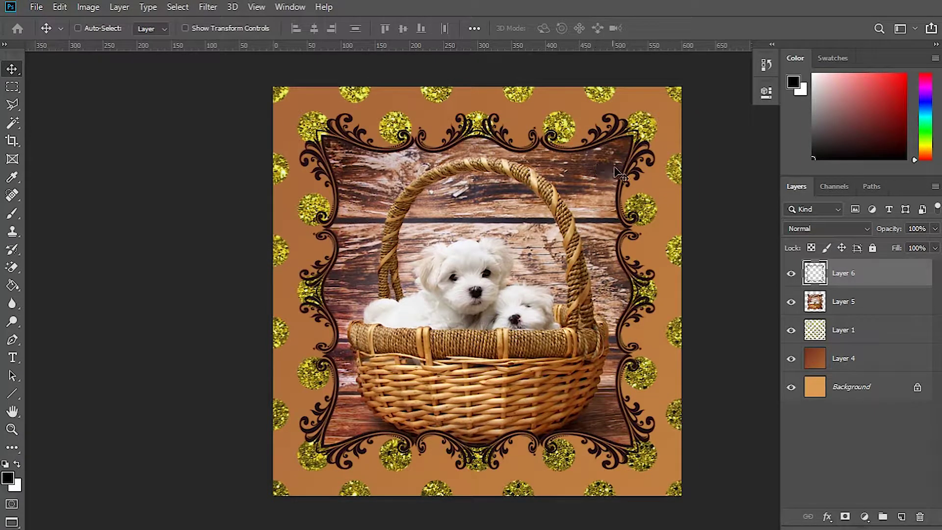
Step: Try moving the puppy photo on Layer 5 to the canvas's left edge and undo the move
click(889, 303)
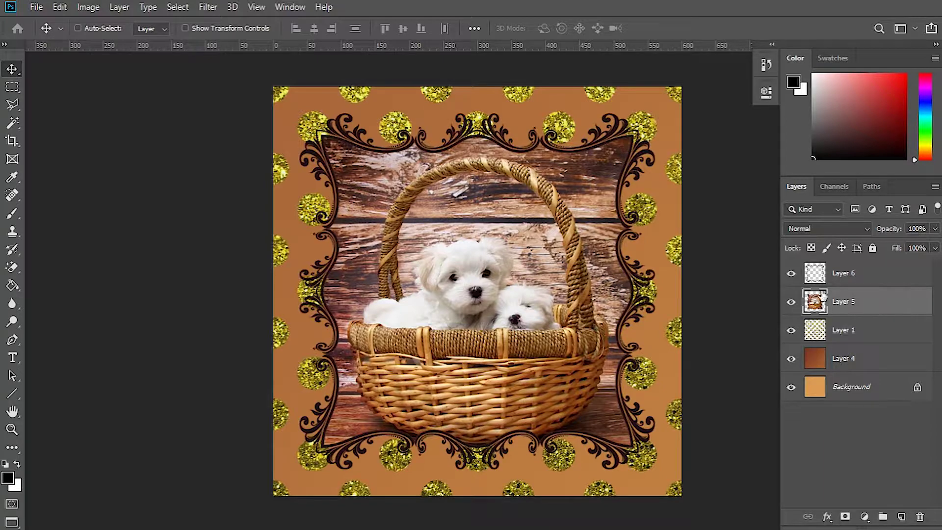
drag(540, 262, 518, 254)
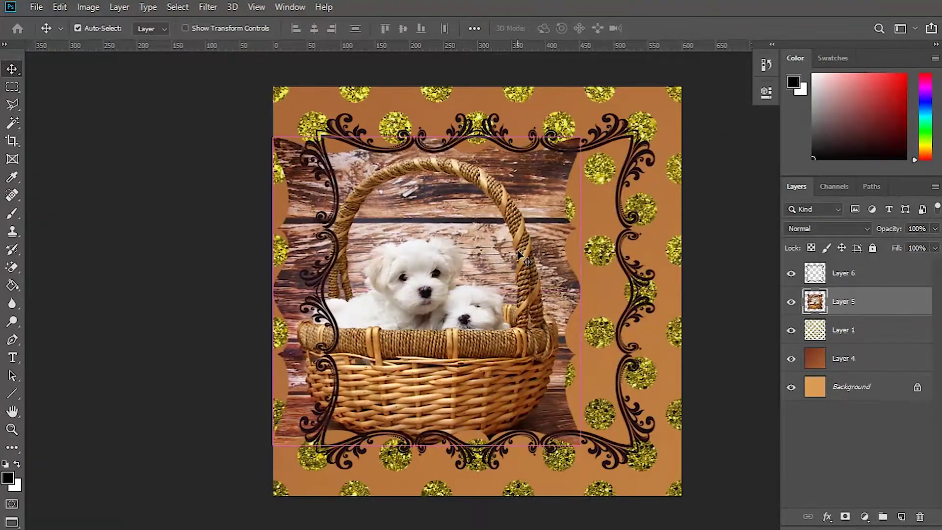
key(ctrl+z)
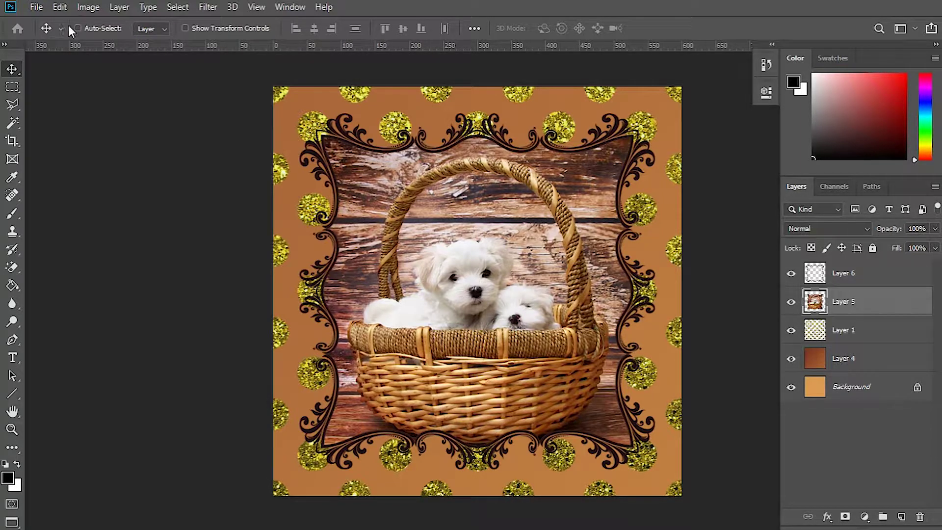
Step: Enable Show Transform Controls, scale the puppy photo proportionally to 81.44% from its upper-right corner, and undo the transformation
click(185, 28)
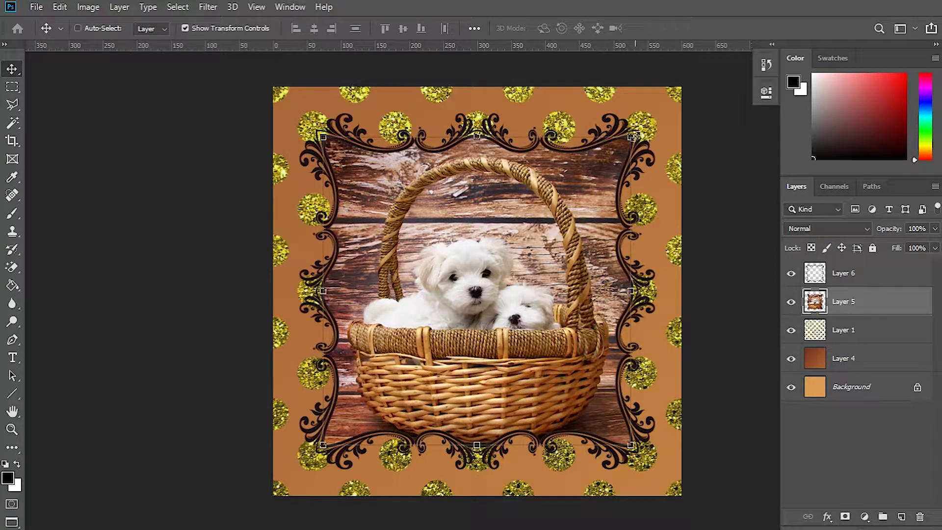
drag(632, 136, 551, 205)
drag(529, 227, 592, 207)
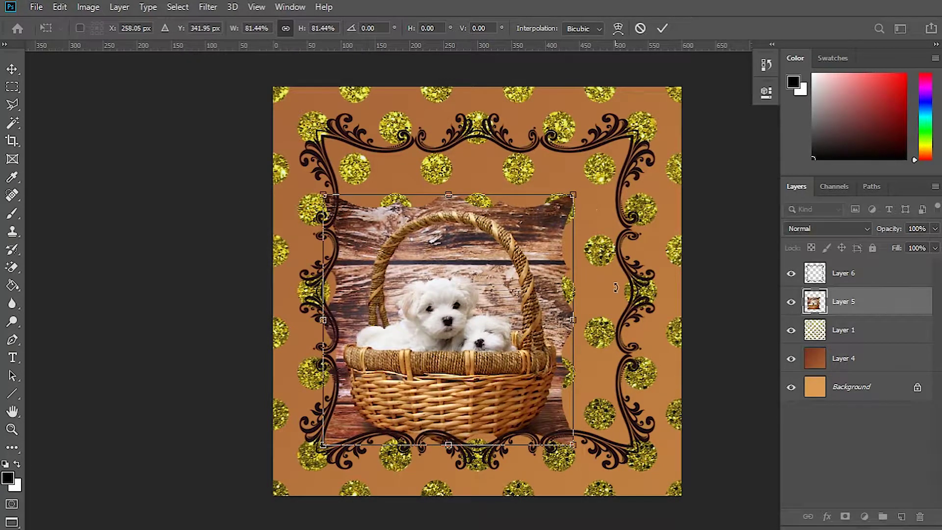
key(Return)
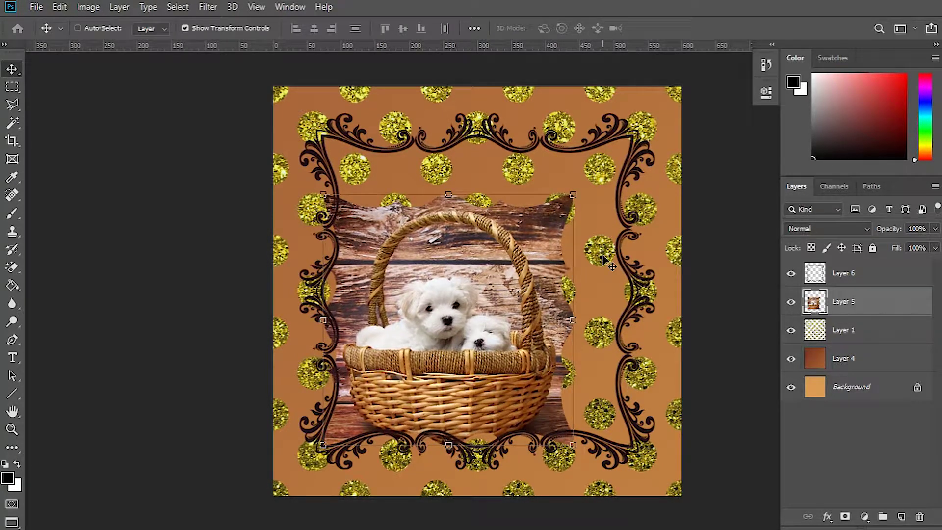
drag(445, 251, 481, 223)
key(ctrl)
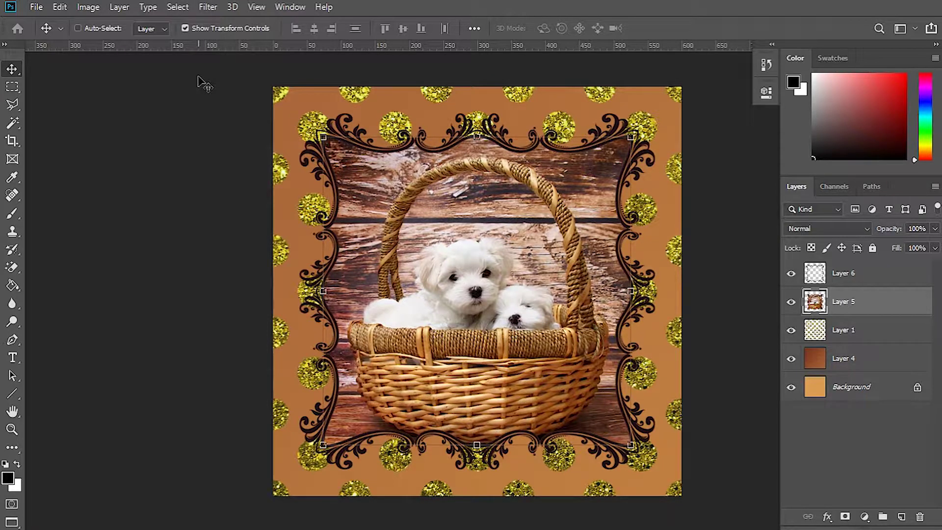
Step: Select Layer 6, Layer 5 and Layer 1 one after another in the layer stack
click(882, 284)
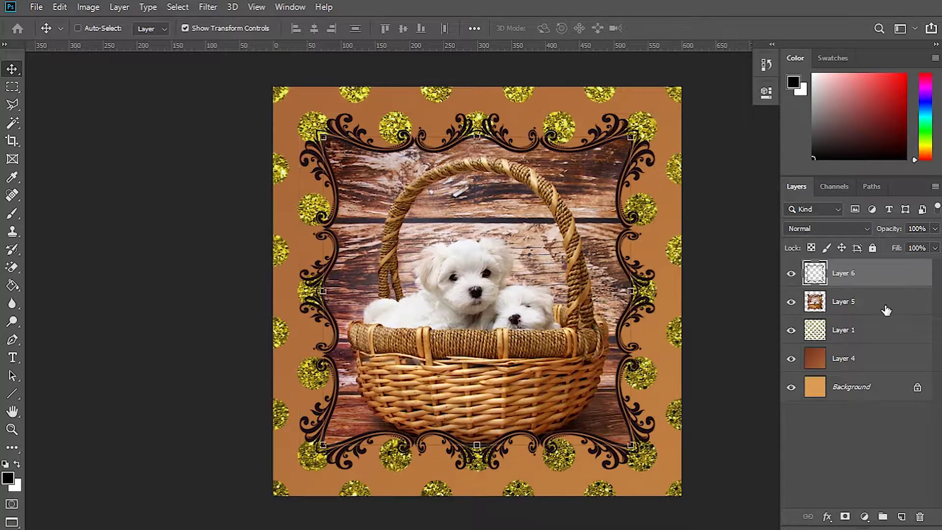
click(886, 309)
click(885, 327)
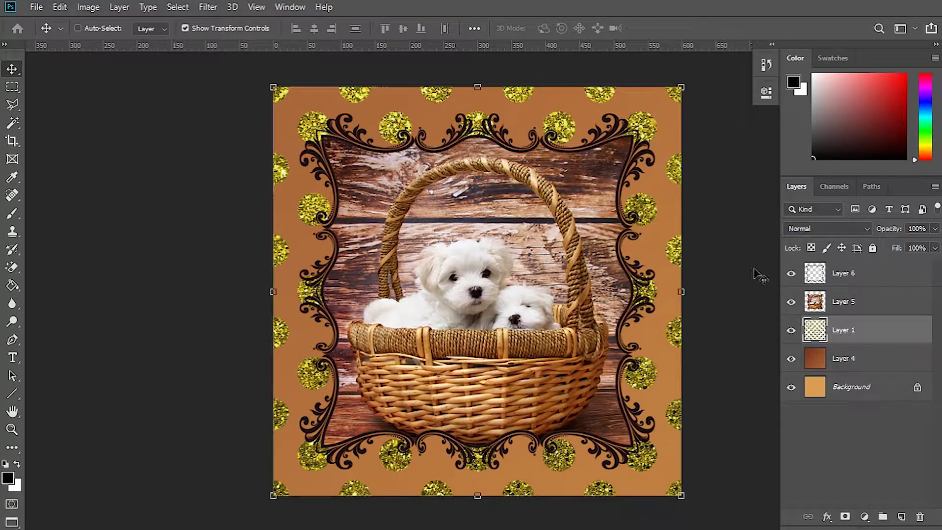
Step: Enable Auto-Select, pick the puppy photo on the canvas, and switch its layer's visibility off and on again
click(78, 28)
click(392, 172)
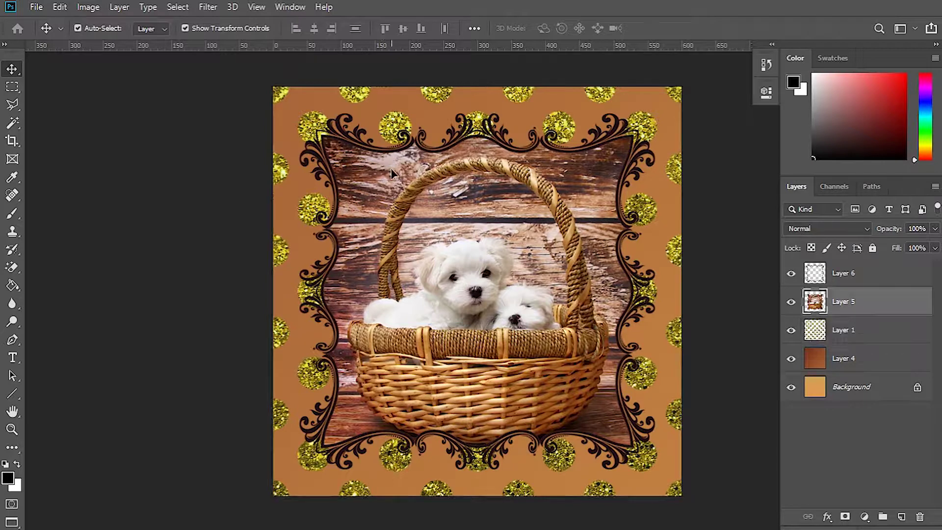
click(791, 302)
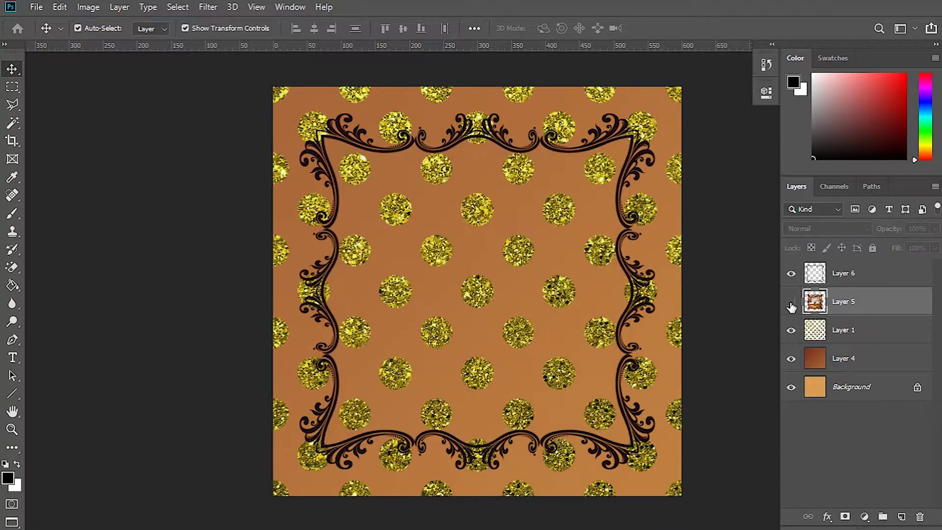
click(791, 302)
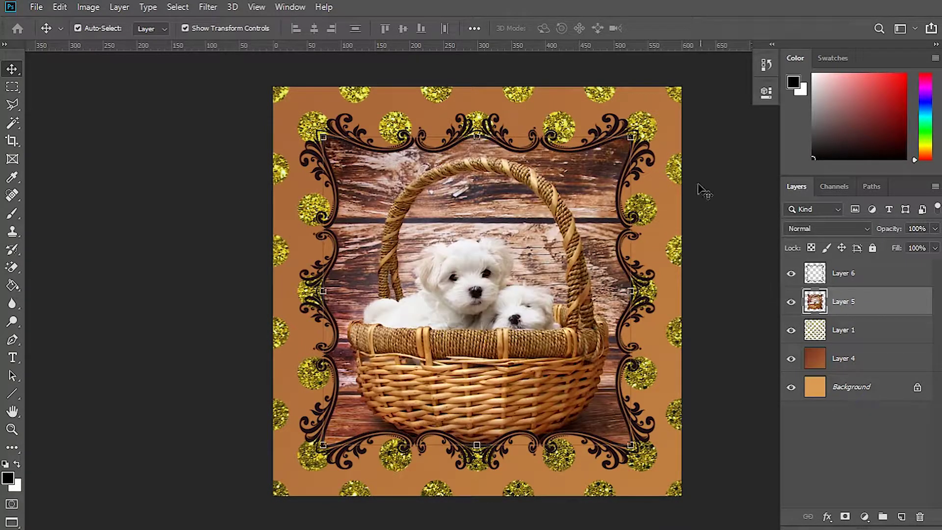
Step: Auto-select the brown backdrop, the ornate frame and finally the puppy photo by picking them on the canvas
click(641, 101)
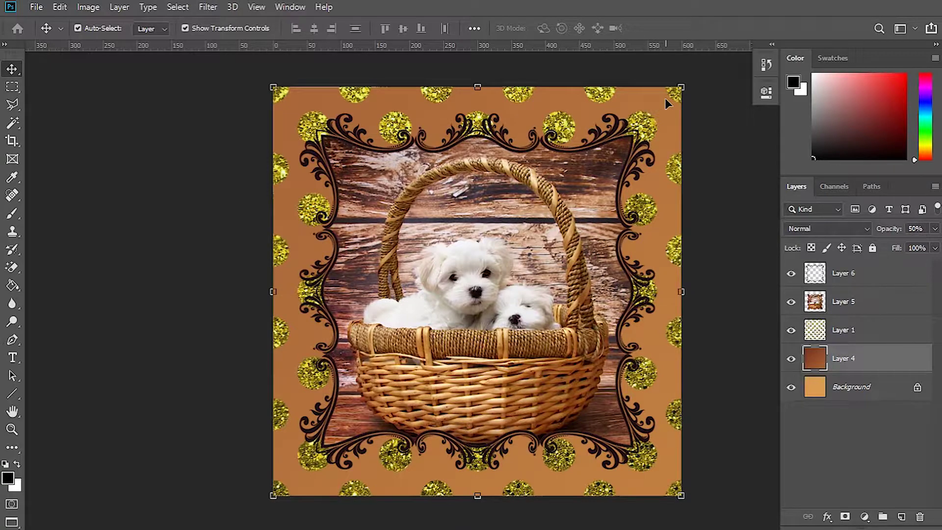
click(617, 127)
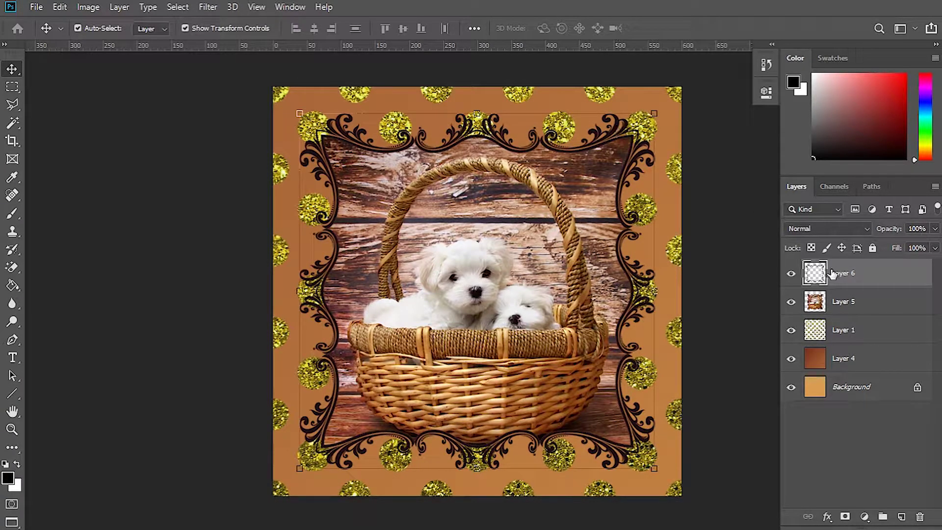
mouse_move(627, 131)
mouse_down()
mouse_move(663, 132)
mouse_move(626, 132)
mouse_up()
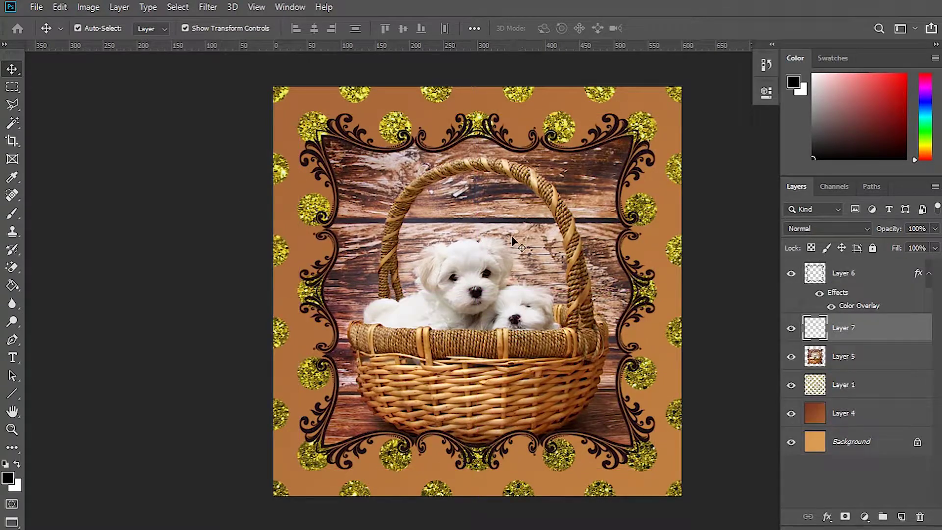
click(507, 243)
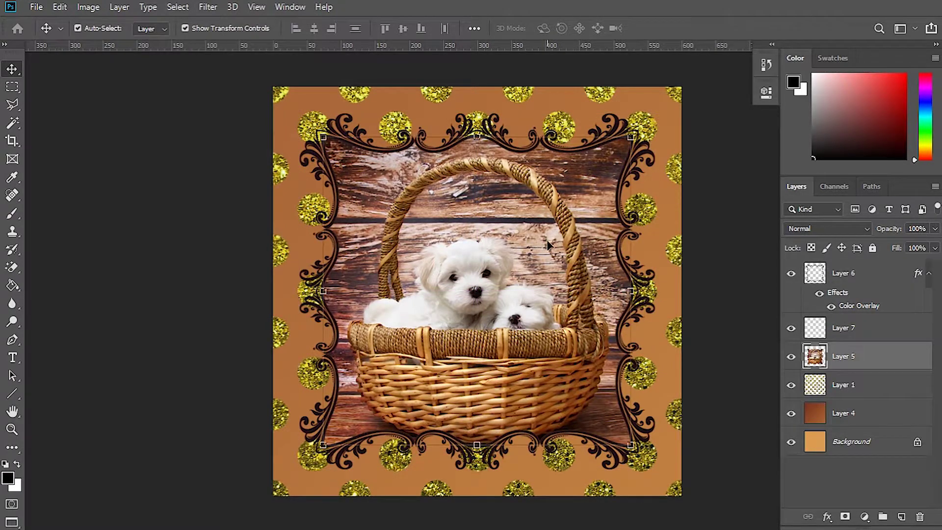
Step: Try moving the puppy photo to the left, undo the move, and open the Auto-Select target choices
drag(546, 239, 496, 239)
key(ctrl+z)
key(ctrl+z)
click(165, 29)
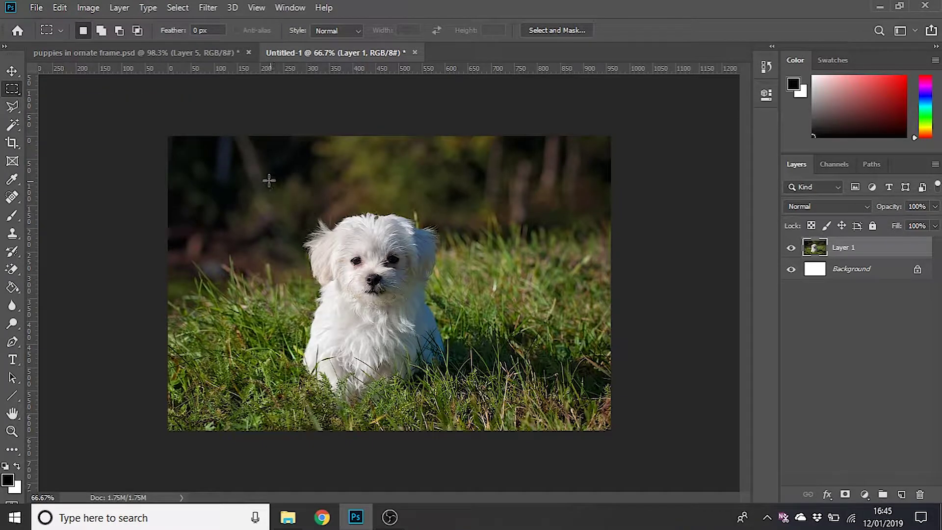
Step: Draw a rectangular marquee around the sitting puppy in Untitled-1 and switch to the puppies in ornate frame document
drag(267, 178, 482, 413)
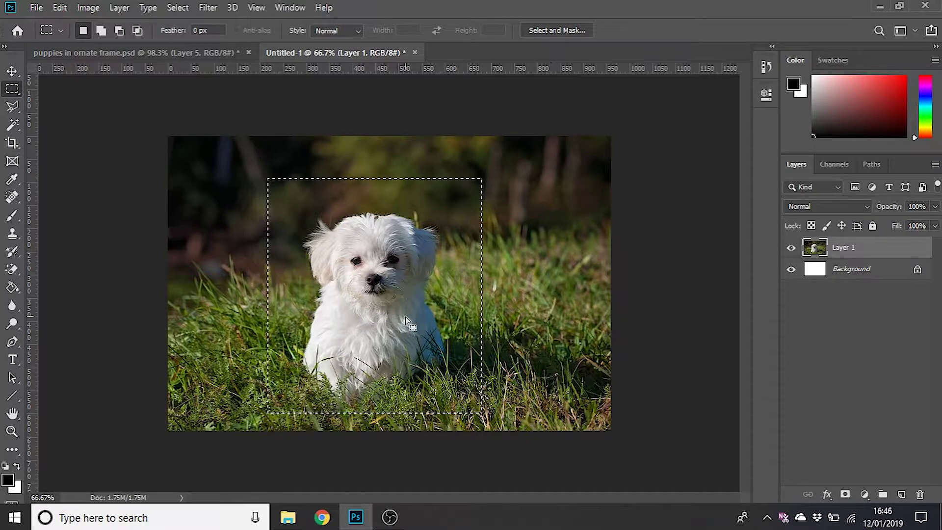
click(164, 54)
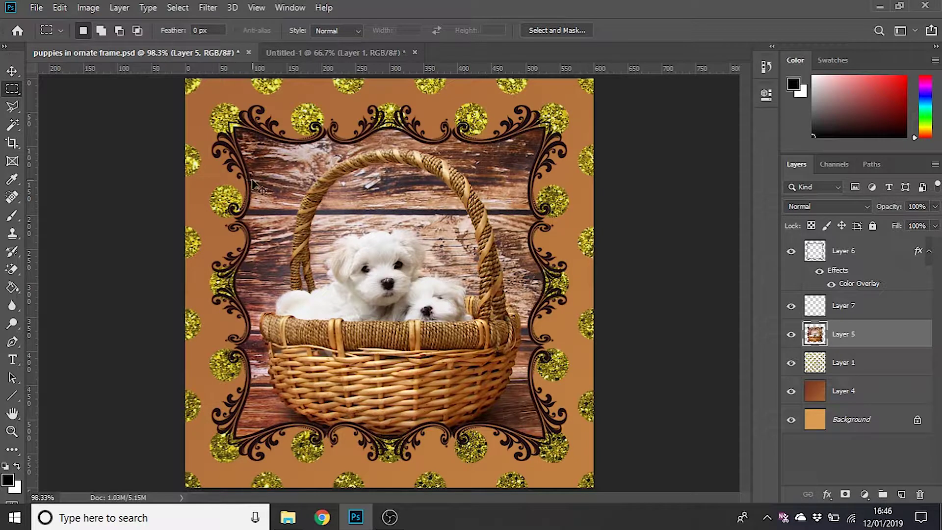
Step: Try the copied puppy selection in the ornate frame document, scale it down from its lower-right corner, and delete the pasted layer
key(ctrl+v)
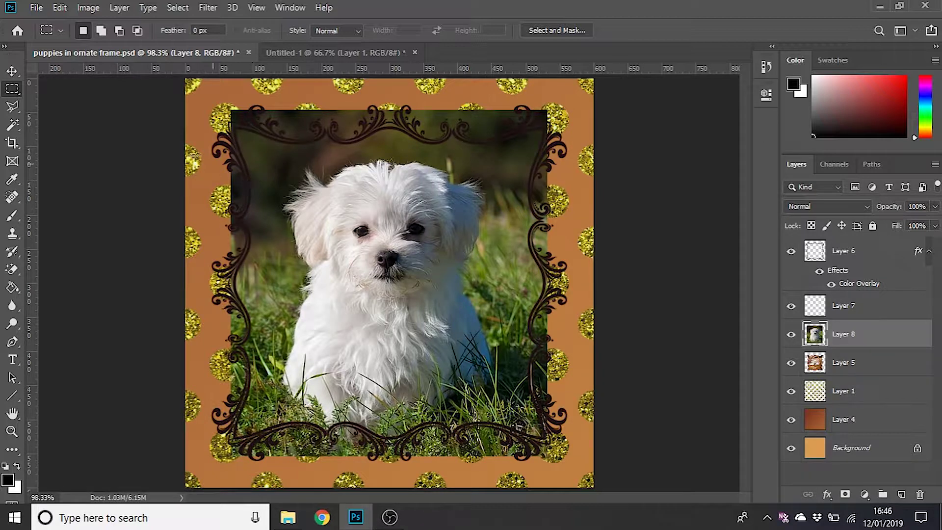
click(13, 72)
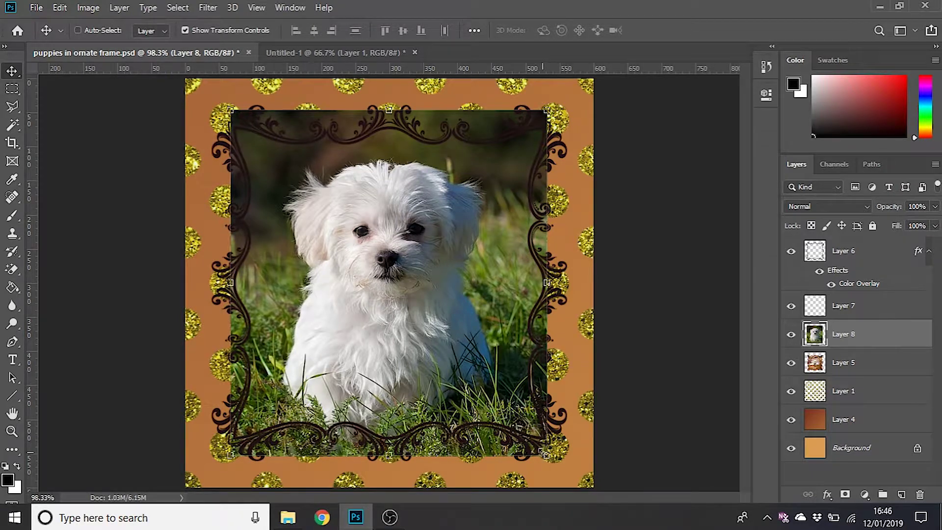
drag(546, 455, 457, 358)
key(Return)
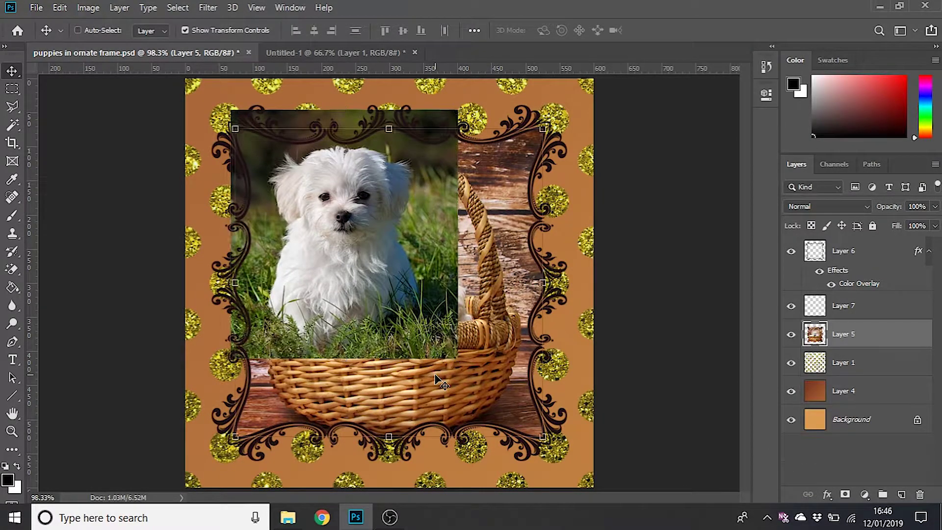
key(Delete)
Step: Return to the Untitled-1 document and clear the rectangular selection around the puppy
click(337, 53)
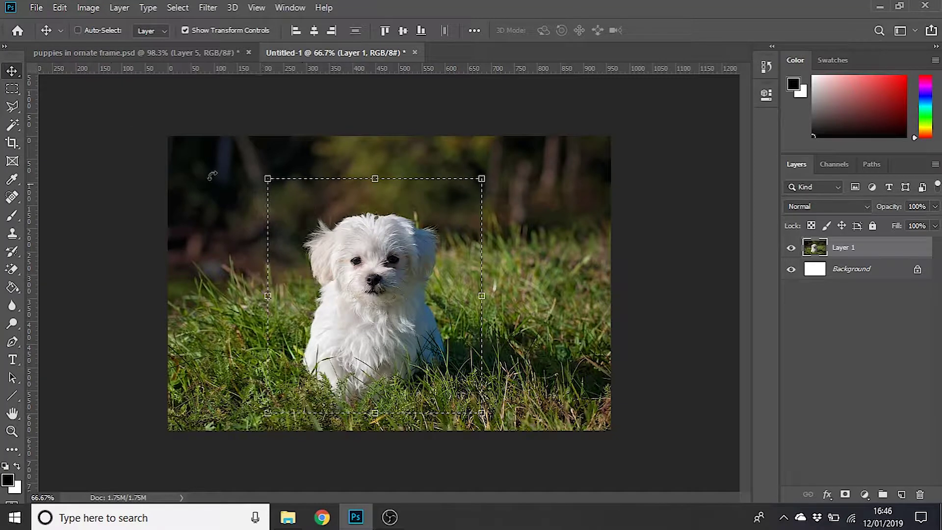
click(14, 89)
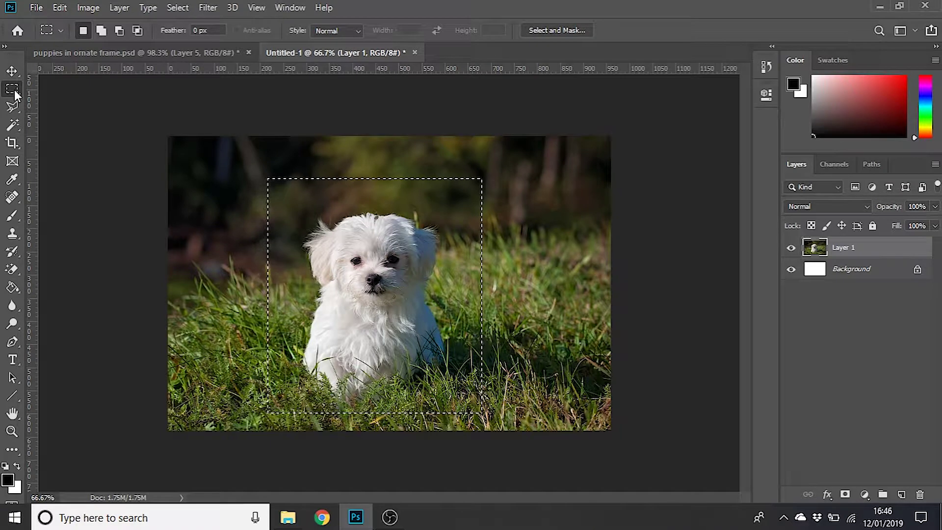
click(185, 140)
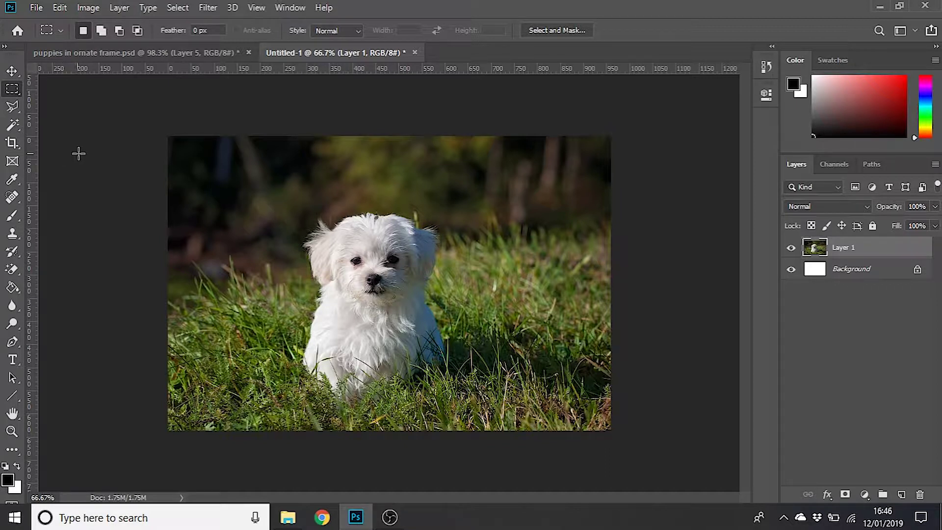
Step: Marquee the puppy with a 20 px feather and paste the selection on a new layer with Layer 1 hidden
click(194, 30)
text(20)
drag(282, 185, 464, 411)
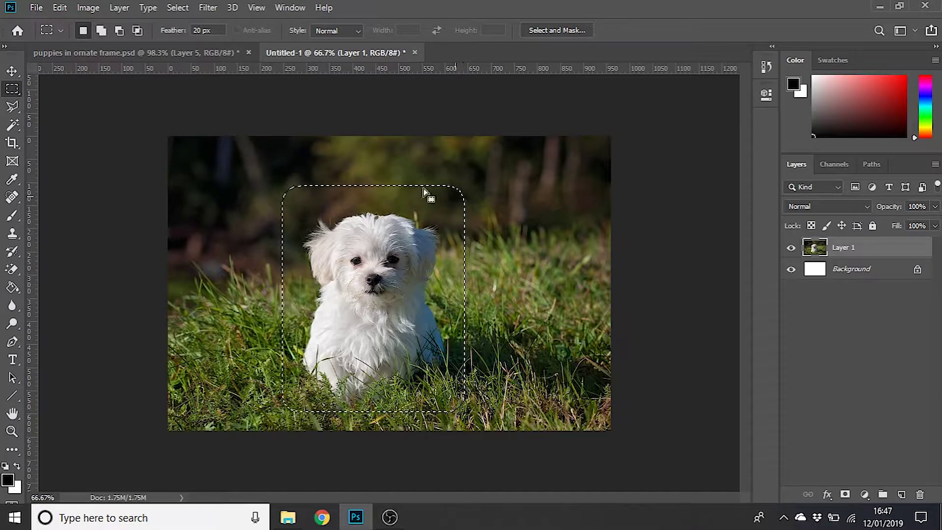
click(105, 130)
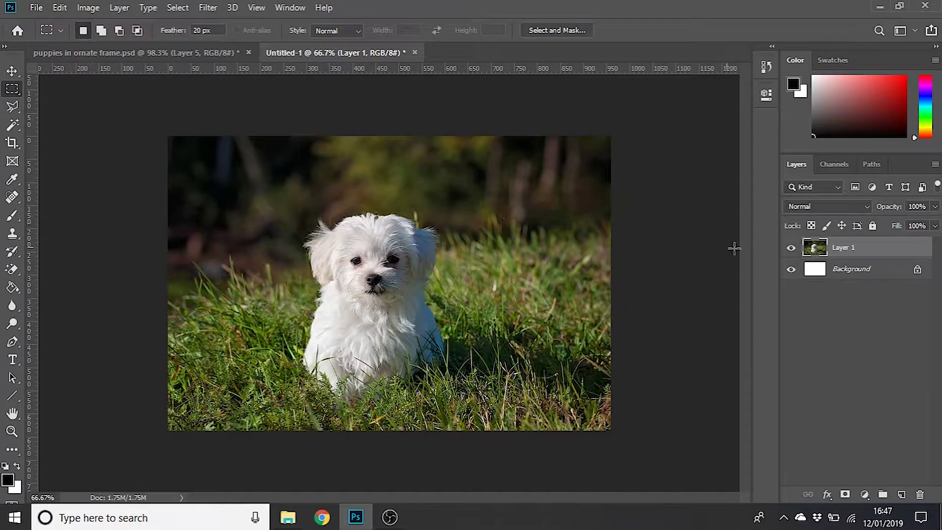
click(791, 248)
key(ctrl+v)
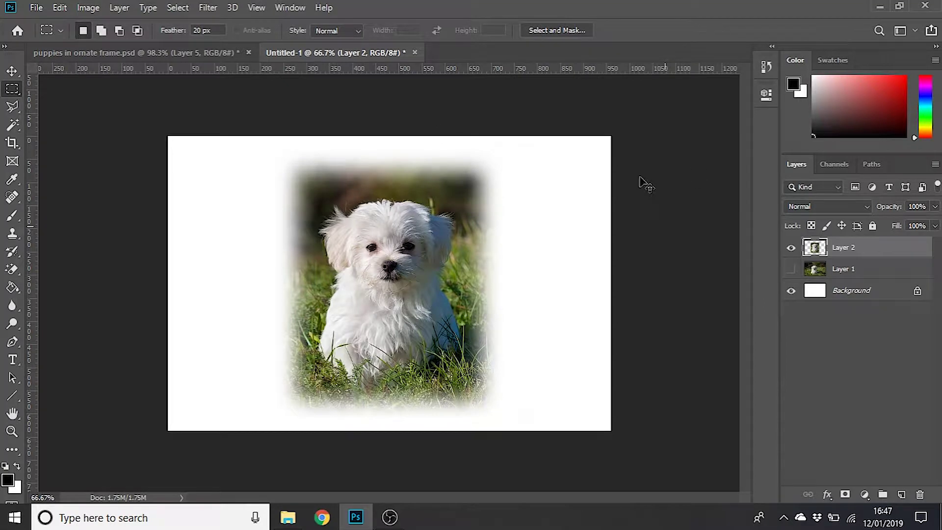
Step: Examine the feathered edges of the pasted puppy at 200% zoom, then return to the full-canvas view
scroll(643, 183, up, 1)
key(ctrl+plus)
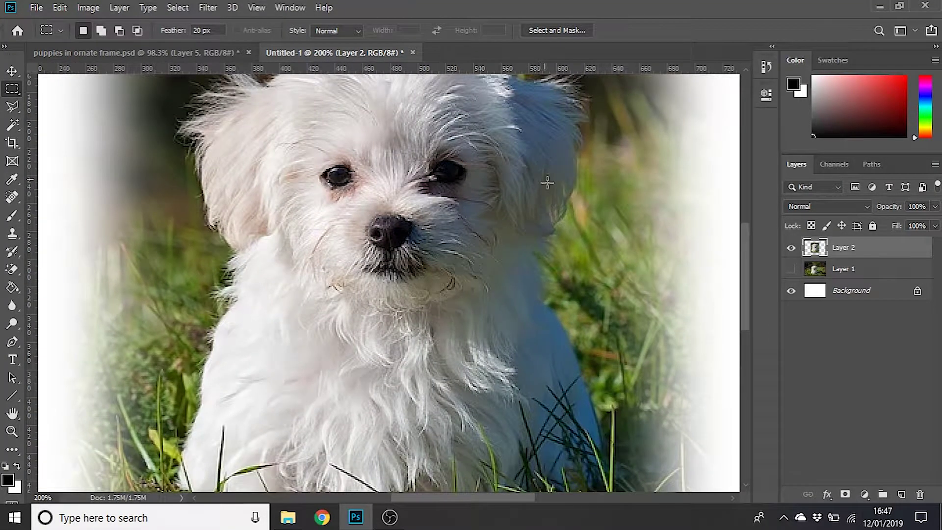
drag(742, 272, 746, 213)
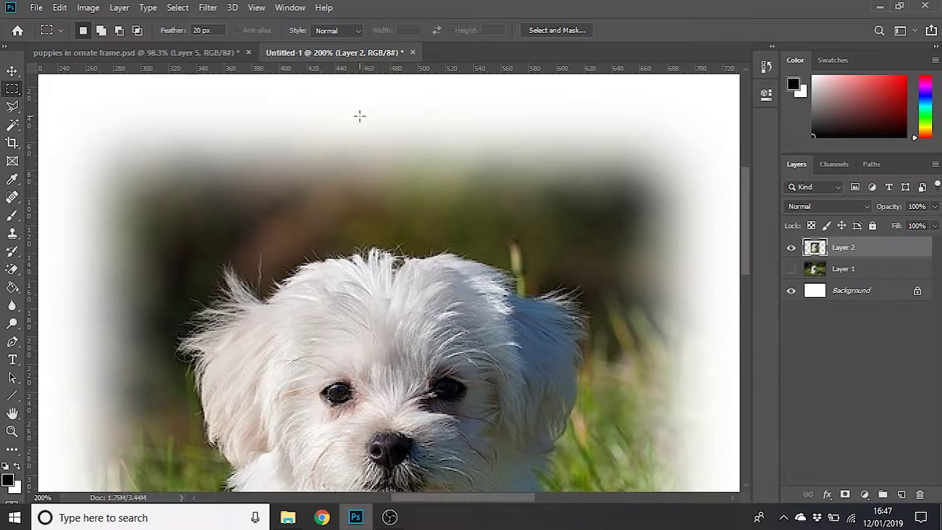
key(ctrl+minus)
key(ctrl+minus)
key(ctrl+minus)
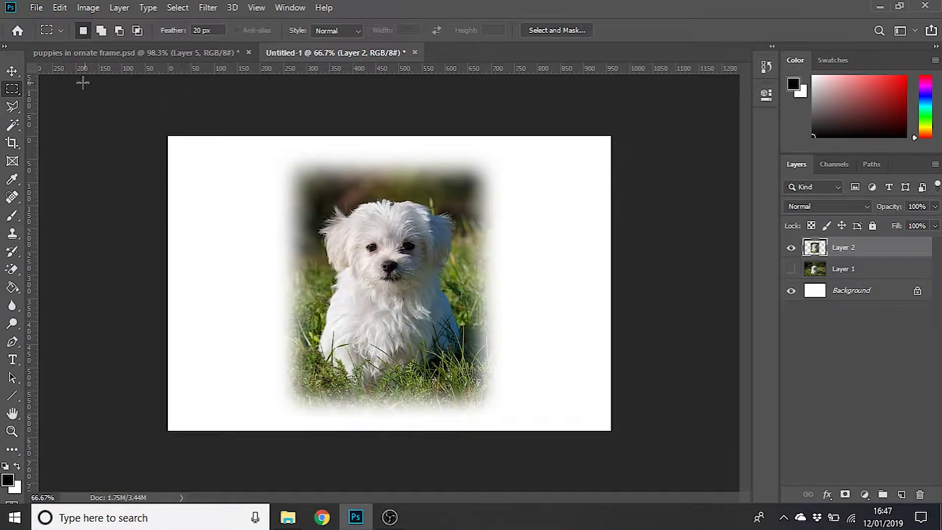
Step: Reset the marquee feather to 0 px, delete the feathered puppy copy, and show Layer 1 again
click(197, 29)
key(BackSpace)
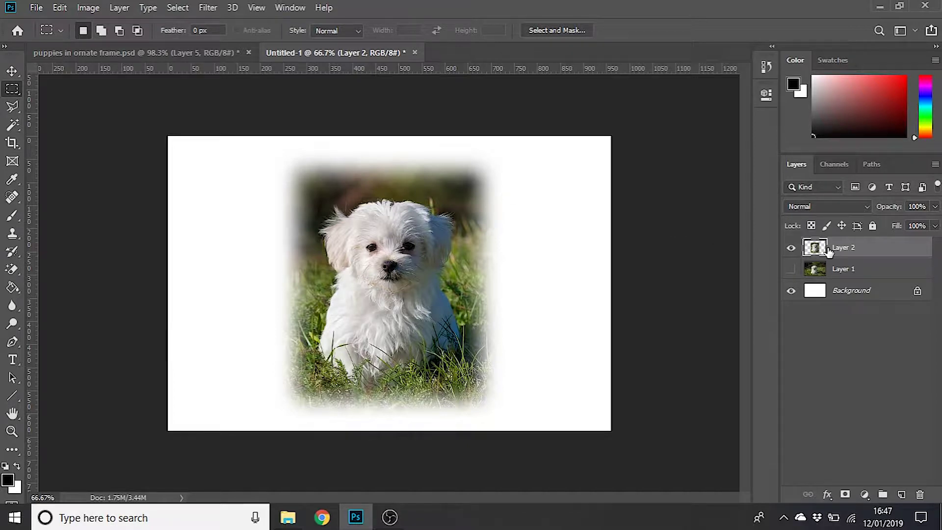
key(Delete)
click(791, 247)
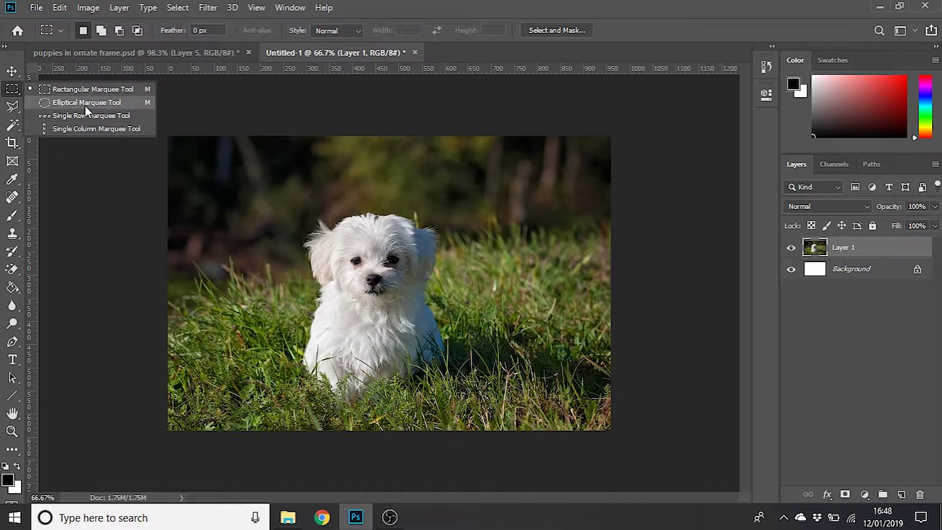
Step: Select the puppy with a 20 px feathered Elliptical Marquee about 465 px tall and paste it as a new layer, hiding Layer 1
click(86, 103)
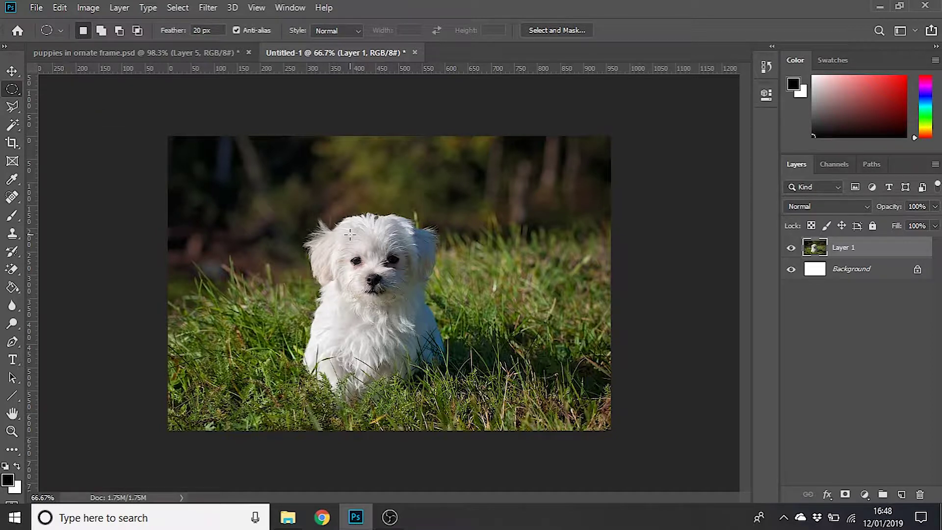
drag(280, 192, 465, 405)
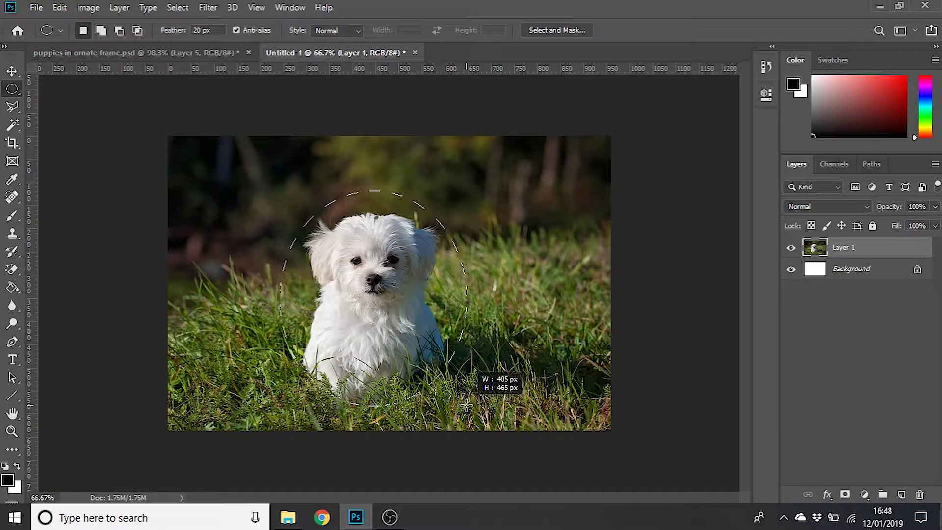
drag(466, 405, 505, 405)
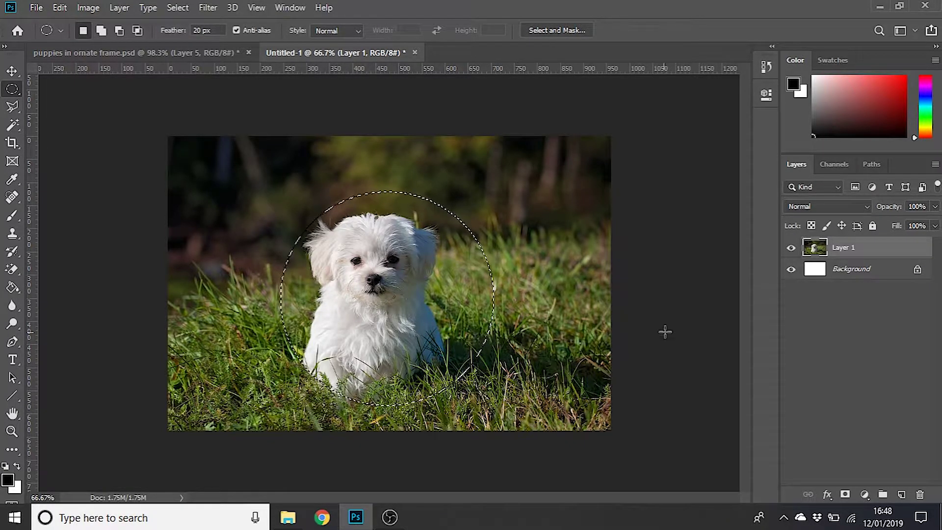
click(171, 183)
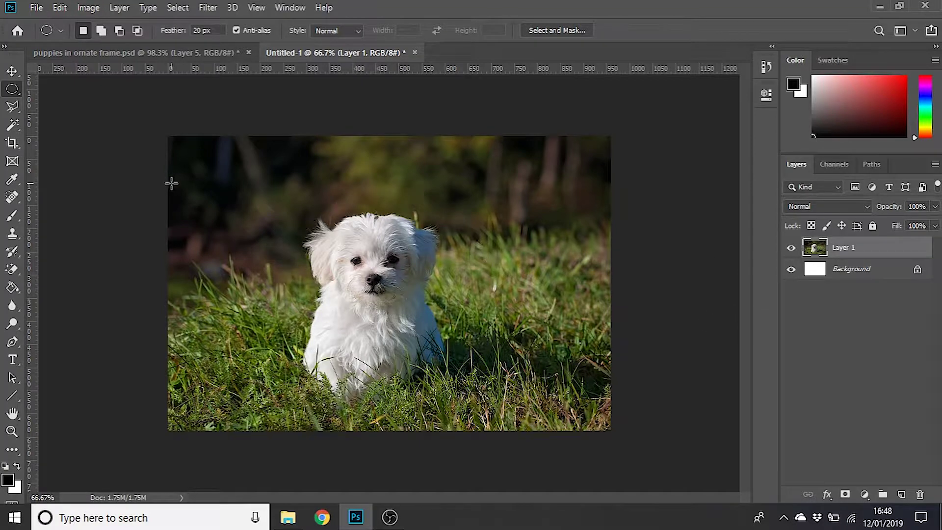
click(791, 248)
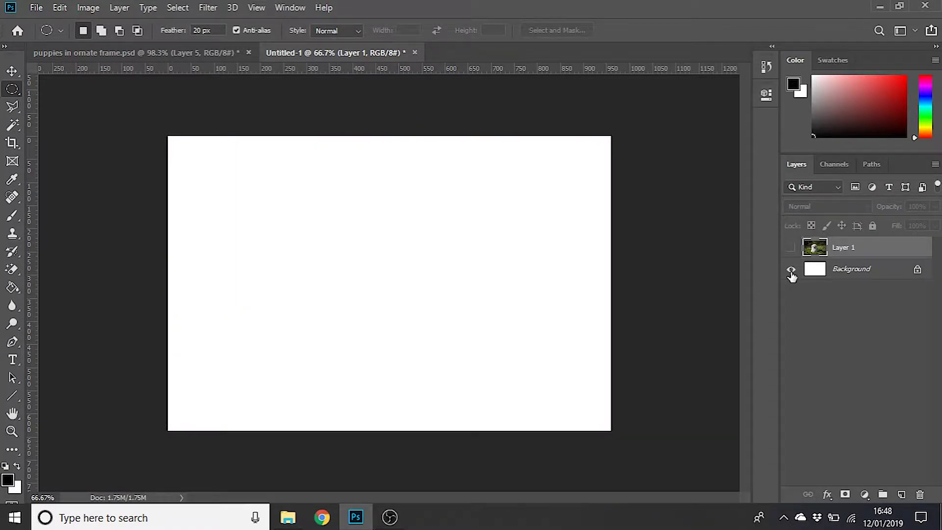
key(ctrl+v)
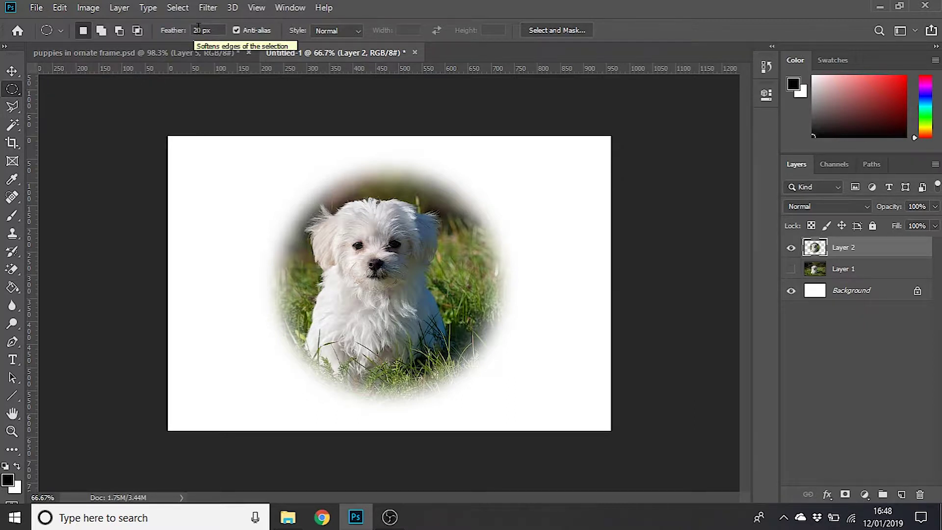
Step: Hide the feathered copy and draw an elliptical selection with 0 px feather around the puppy on the visible Layer 1
click(167, 30)
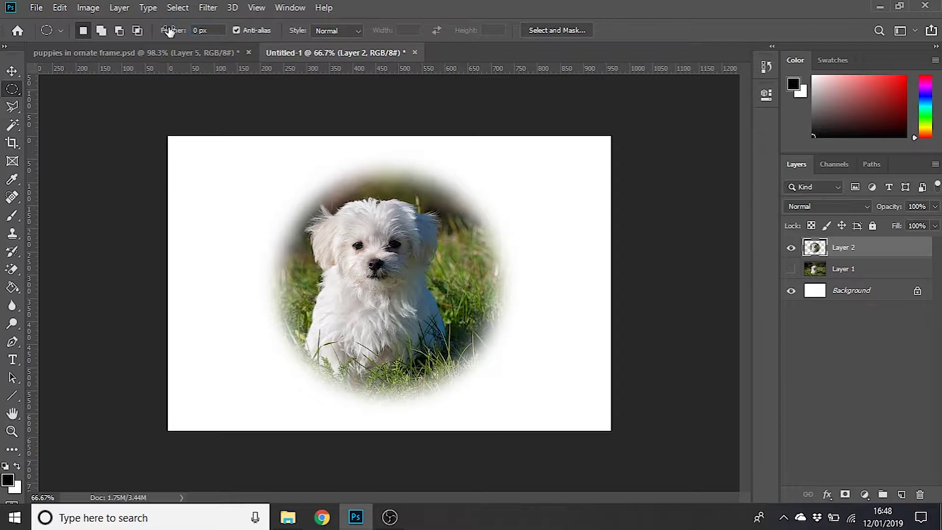
click(789, 248)
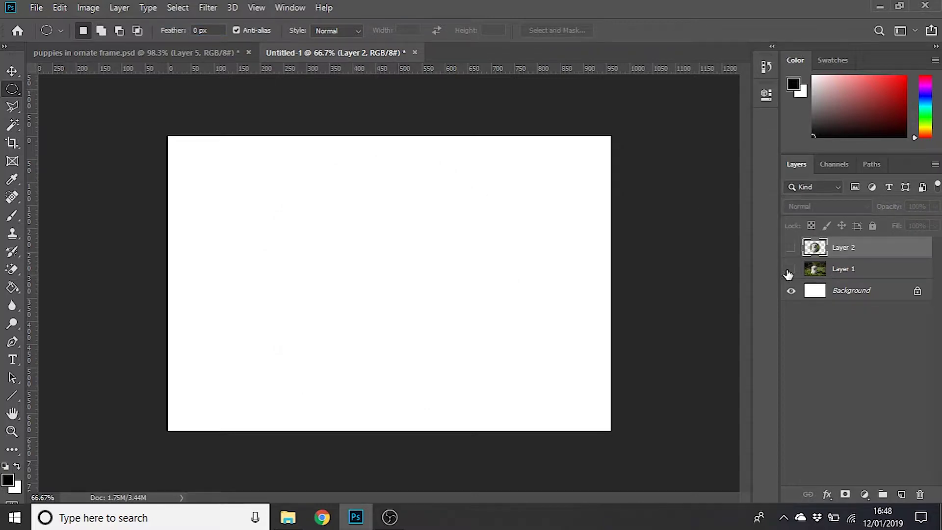
click(790, 268)
click(839, 270)
drag(278, 185, 478, 403)
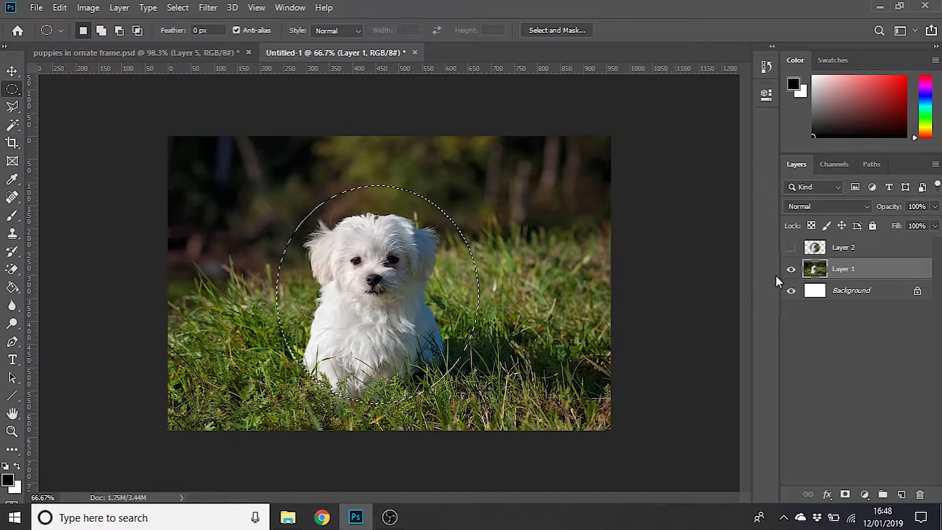
Step: Hide Layer 1 and put the unfeathered oval of the puppy on its own new layer
click(790, 269)
key(ctrl+d)
key(ctrl+shift+alt+n)
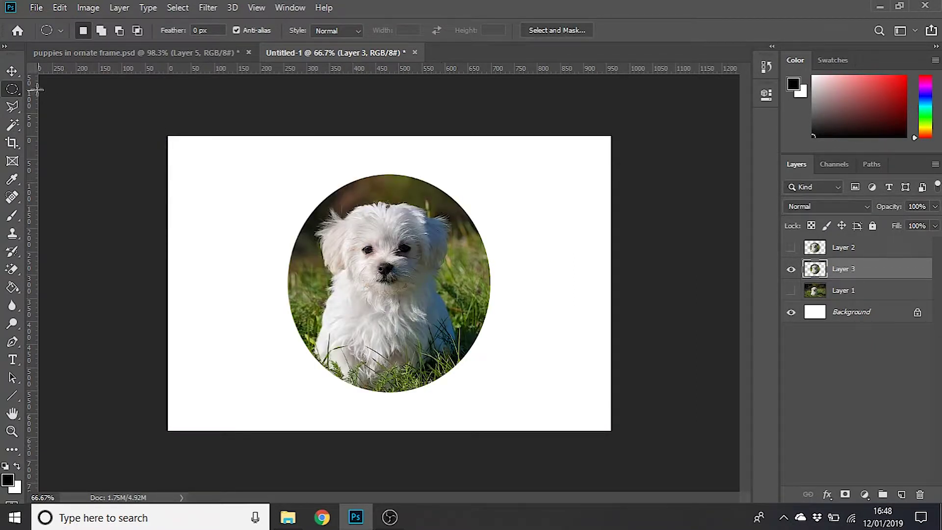
Step: Arrange both ovals side by side, moving the sharp-edged one to the canvas's left and the feathered Layer 2, made visible, to its right
click(12, 72)
drag(348, 236, 247, 237)
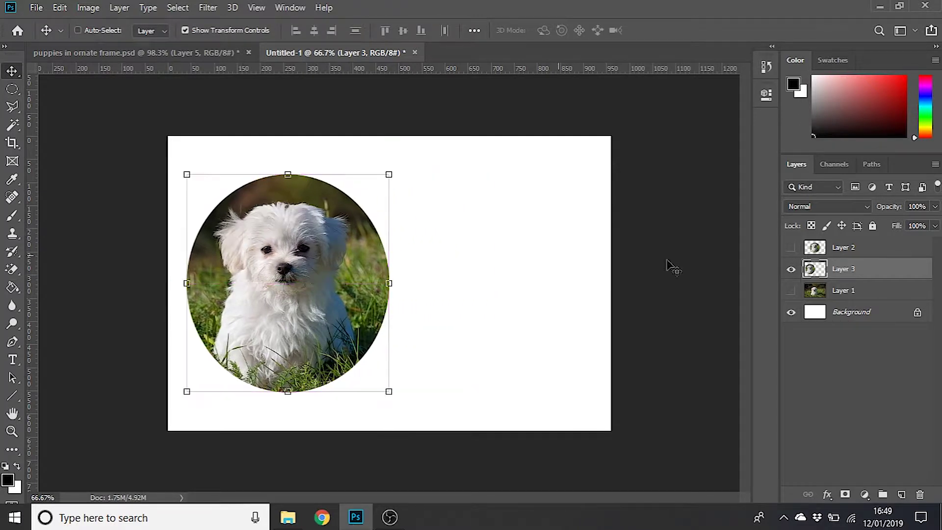
click(790, 247)
click(844, 247)
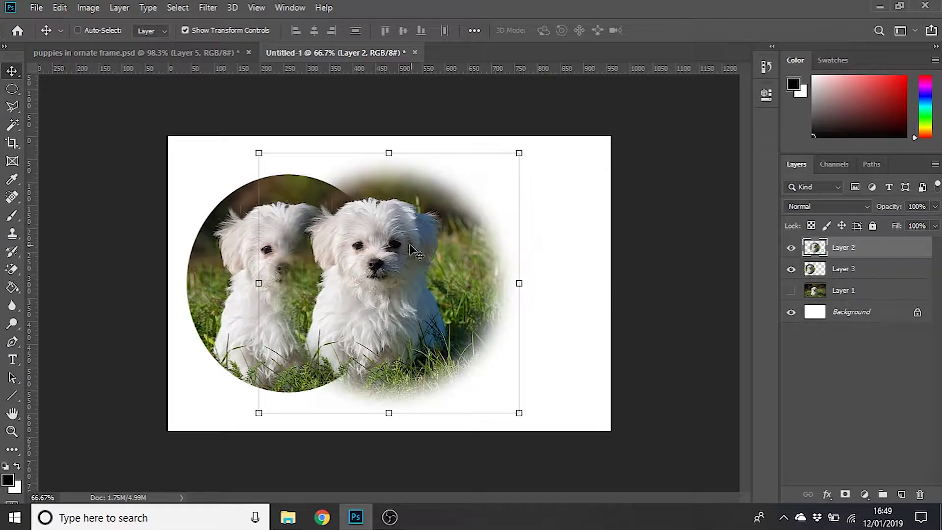
drag(411, 248, 542, 247)
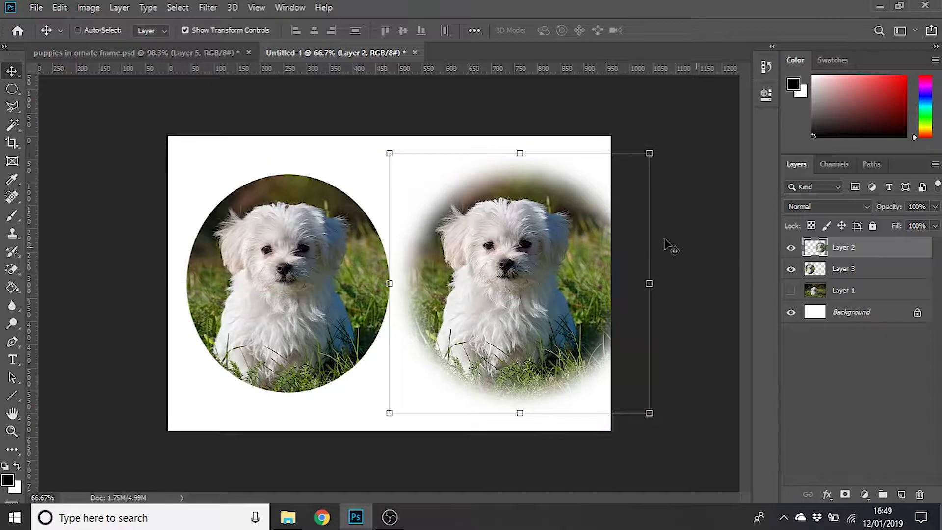
click(13, 89)
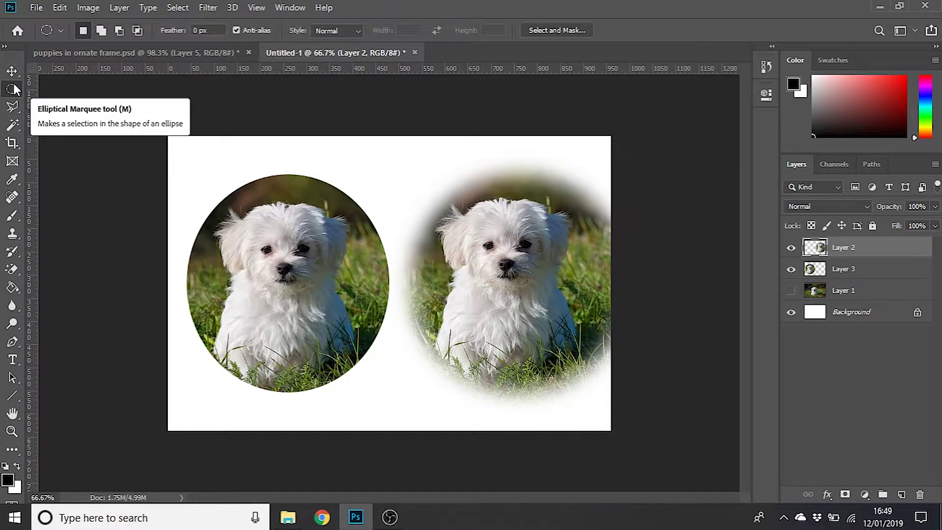
Step: View the puppy photo at 100% and draw a loose freehand selection around the whole puppy with the Lasso tool
key(ctrl+1)
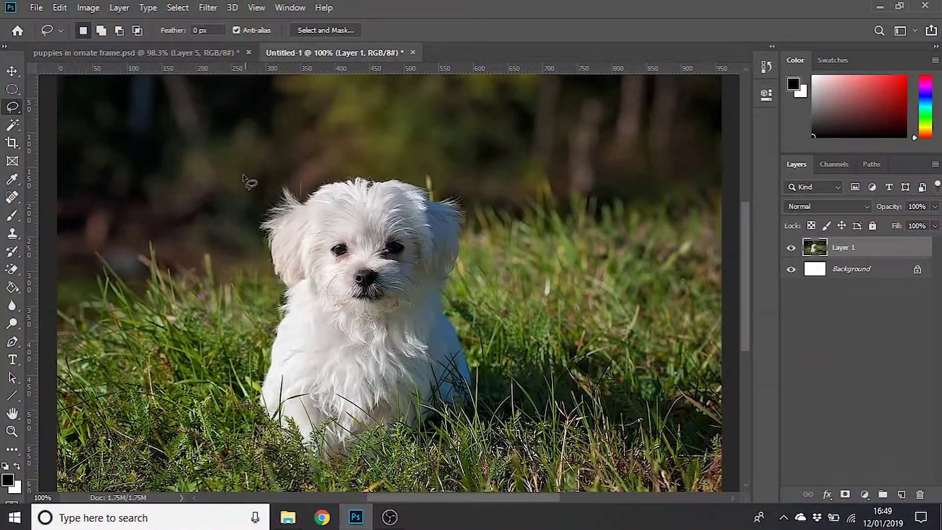
right_click(9, 109)
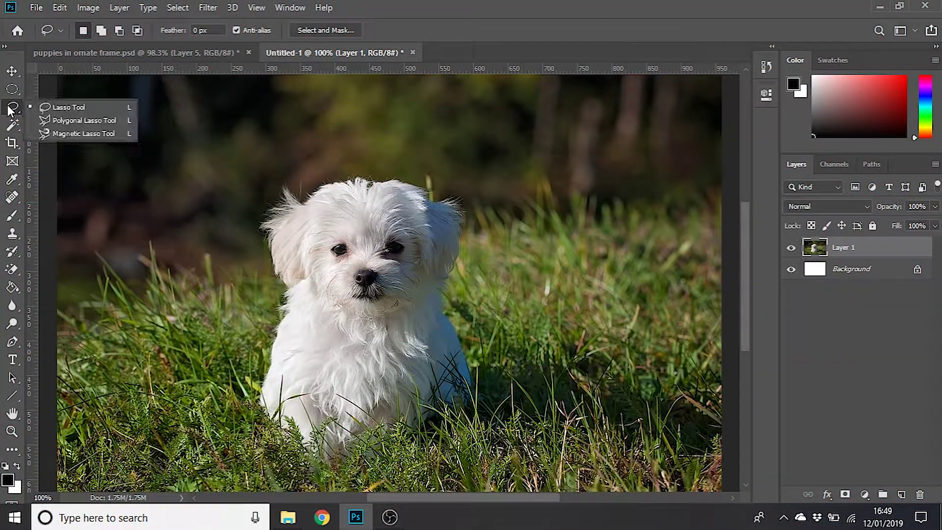
click(65, 109)
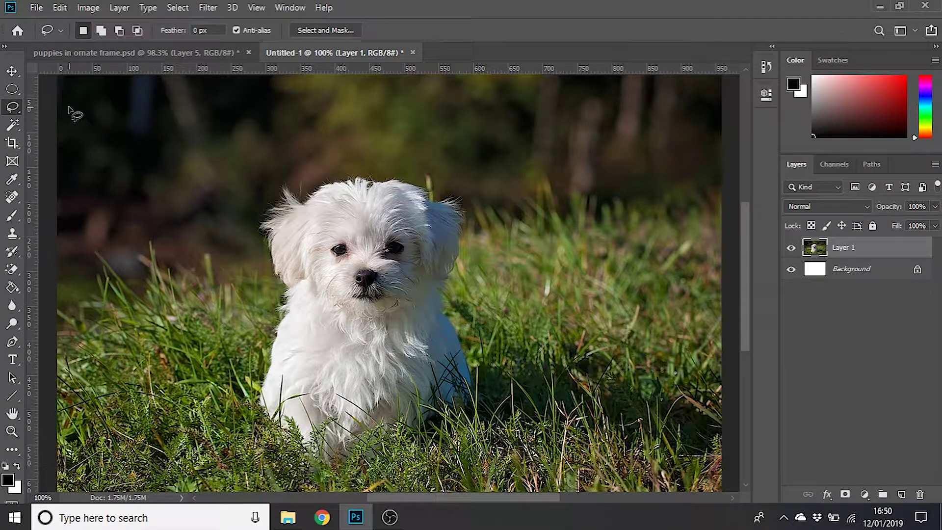
mouse_move(306, 173)
mouse_down()
mouse_move(258, 177)
mouse_move(244, 192)
mouse_move(239, 218)
mouse_move(258, 312)
mouse_move(241, 368)
mouse_move(485, 376)
mouse_move(459, 314)
mouse_move(486, 218)
mouse_move(471, 170)
mouse_move(415, 153)
mouse_move(348, 149)
mouse_move(304, 175)
mouse_up()
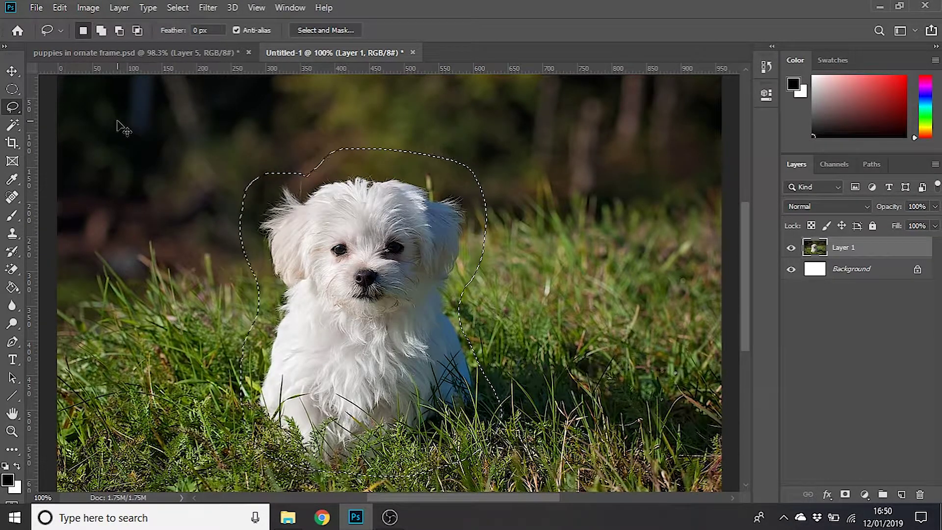
Step: Copy the lassoed puppy to a new layer with Layer 1 hidden, and delete that copy
click(791, 247)
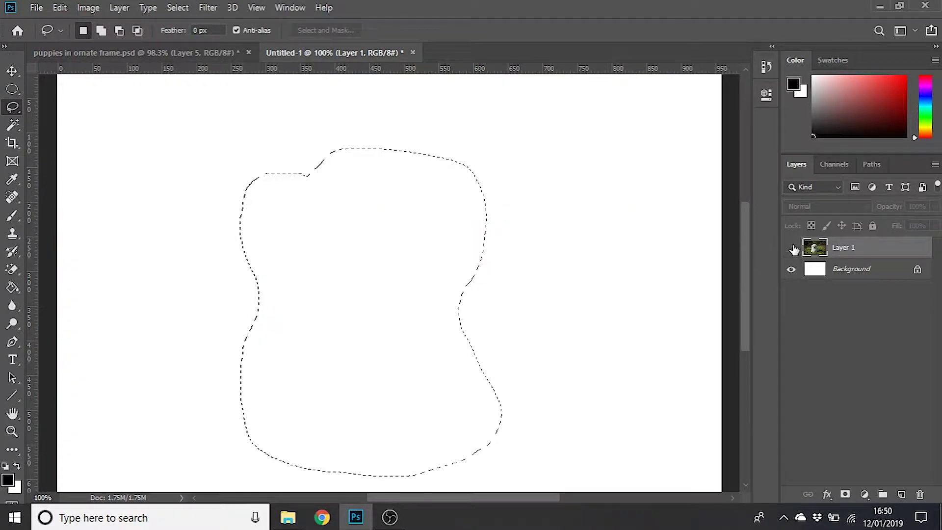
key(ctrl+j)
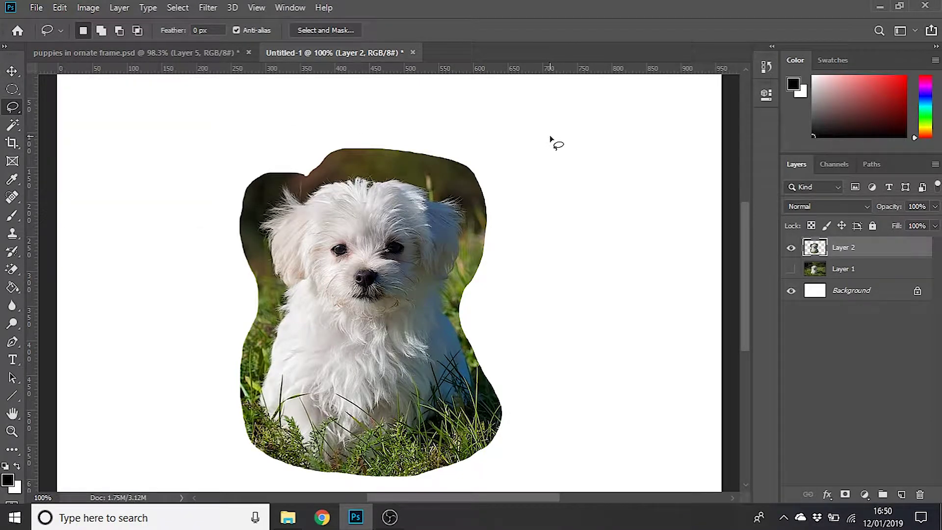
key(Delete)
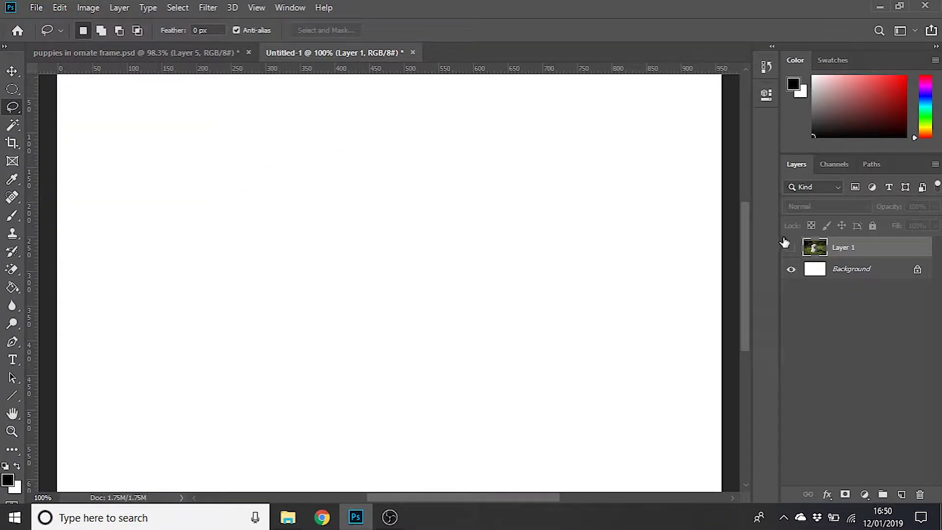
Step: Show Layer 1 and draw a closed straight-sided selection loosely around the whole puppy with the Polygonal Lasso tool
click(789, 247)
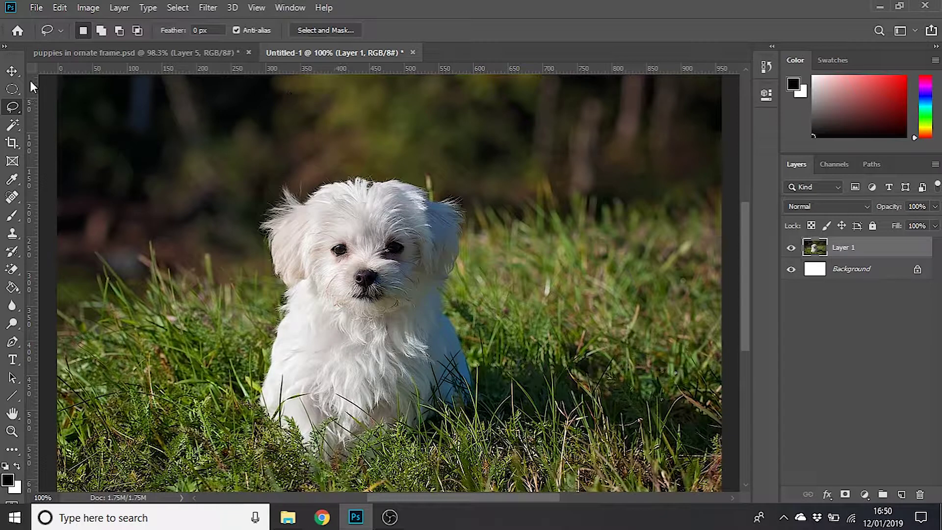
right_click(14, 112)
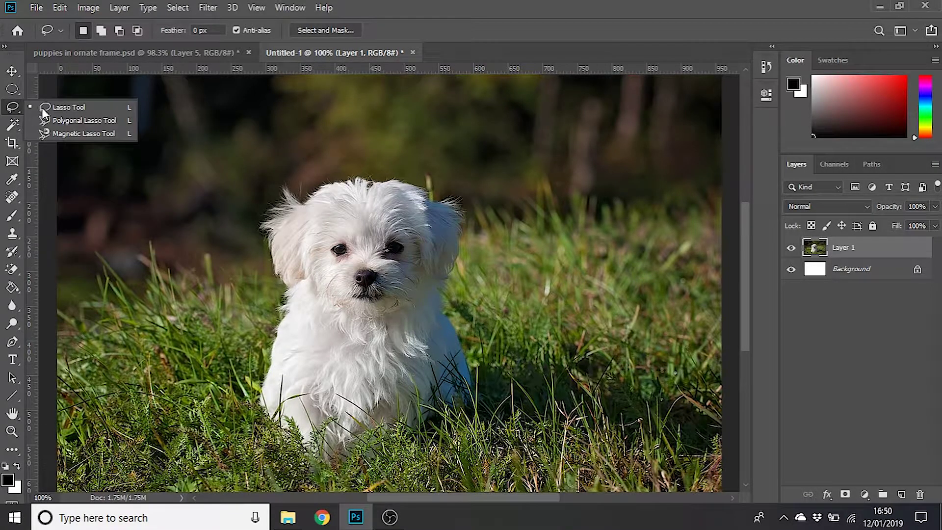
click(95, 122)
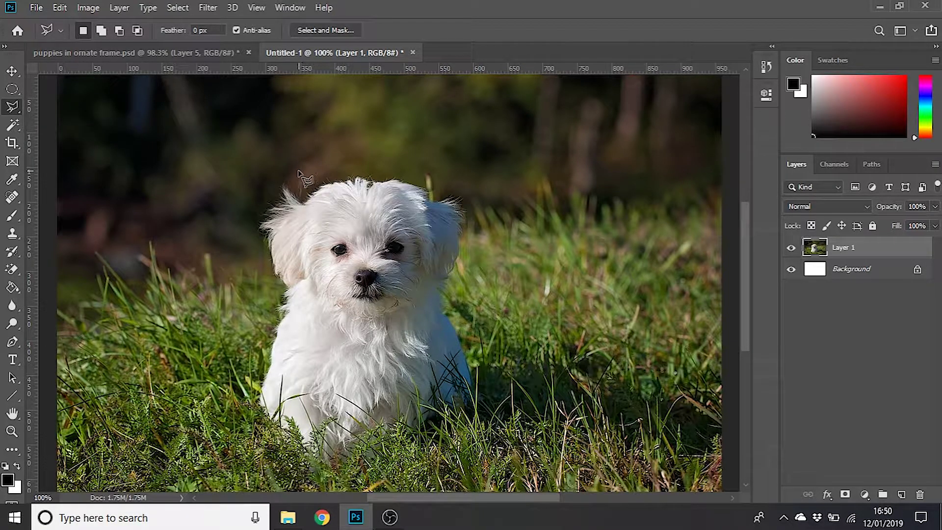
click(298, 170)
click(241, 193)
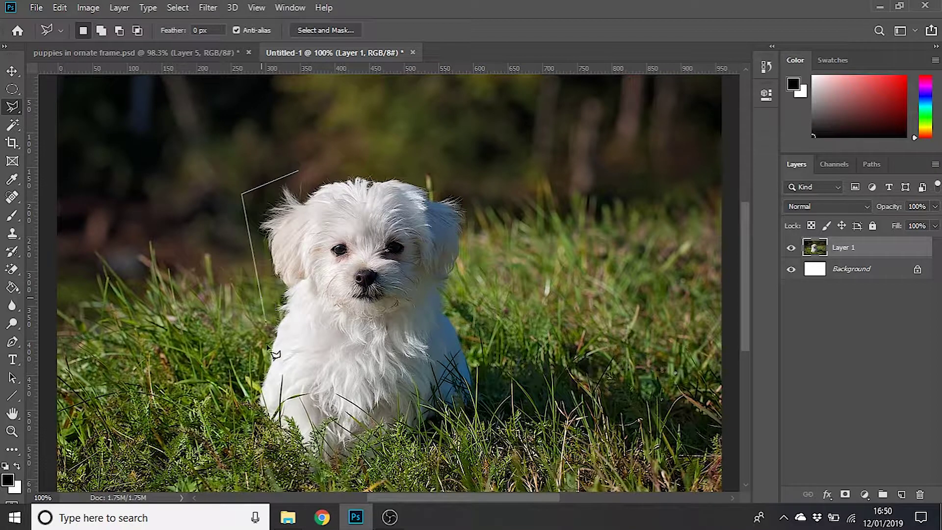
click(261, 297)
click(220, 413)
click(274, 468)
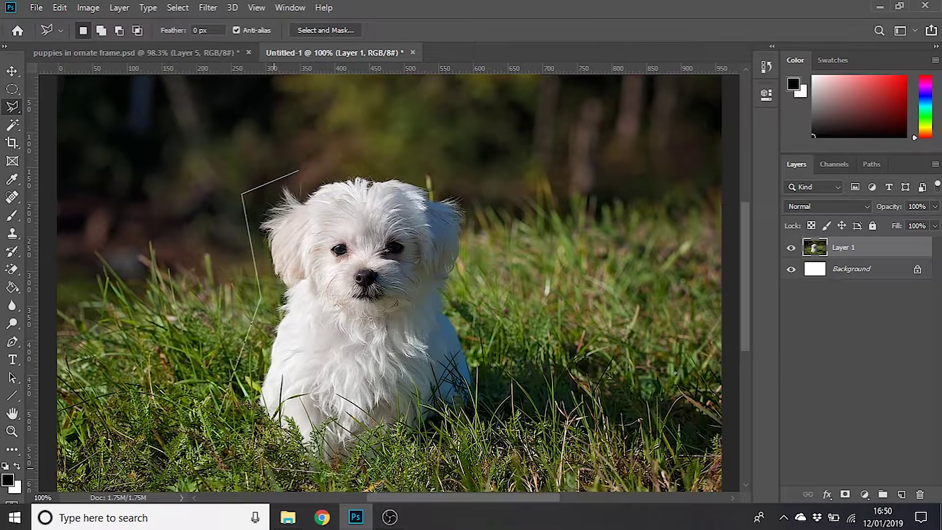
click(389, 473)
click(506, 418)
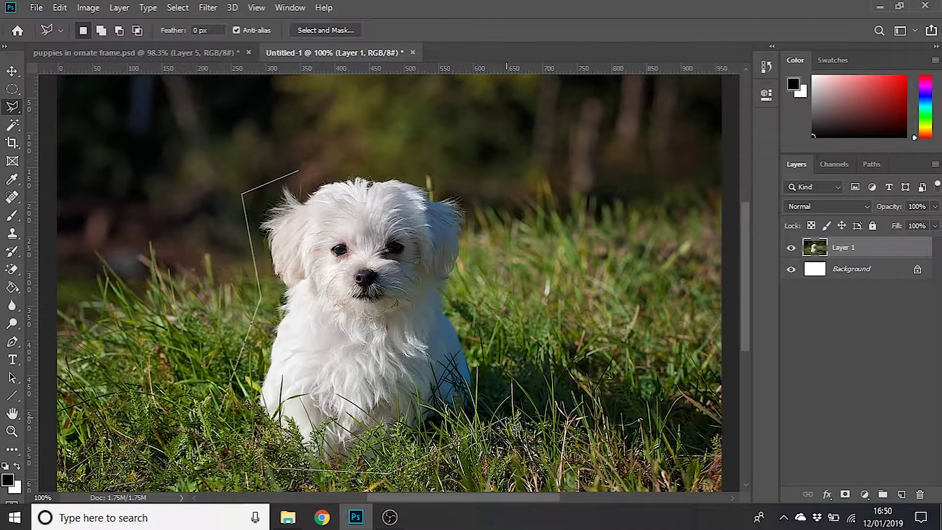
click(504, 328)
click(466, 291)
click(495, 187)
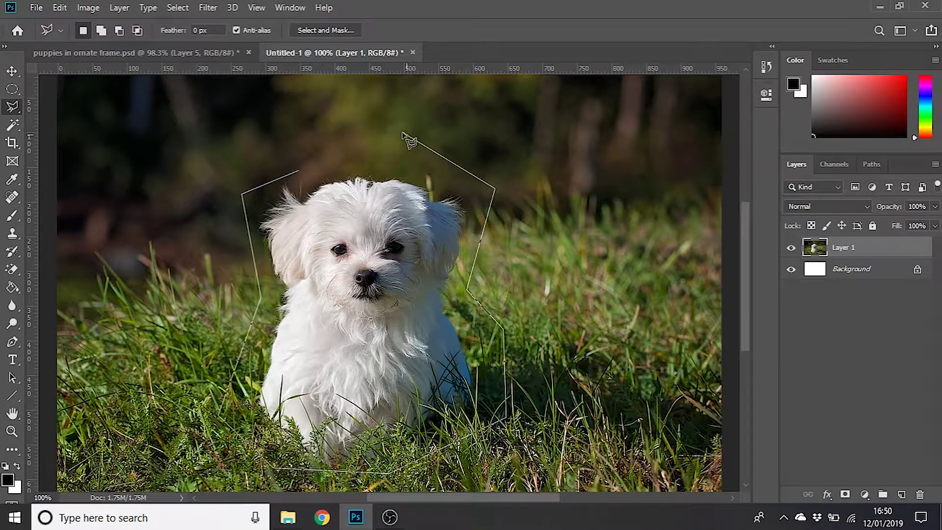
click(397, 130)
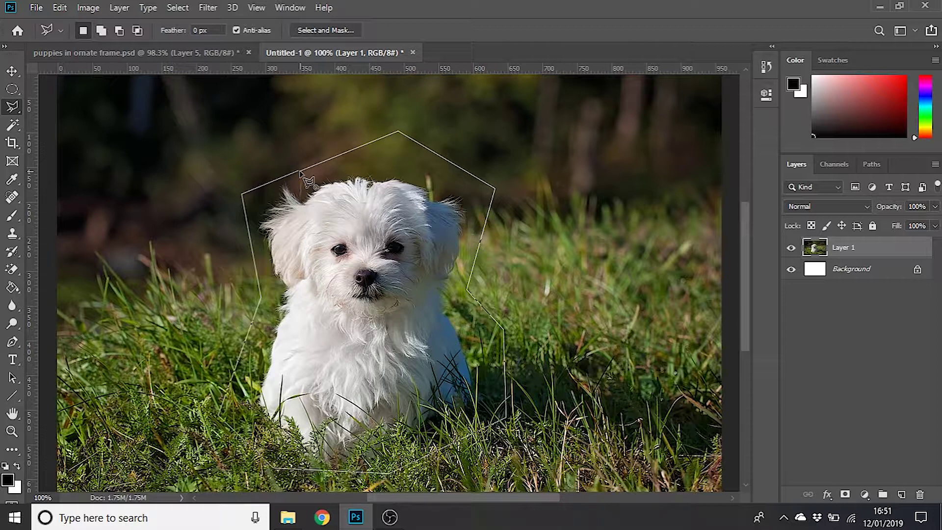
click(299, 172)
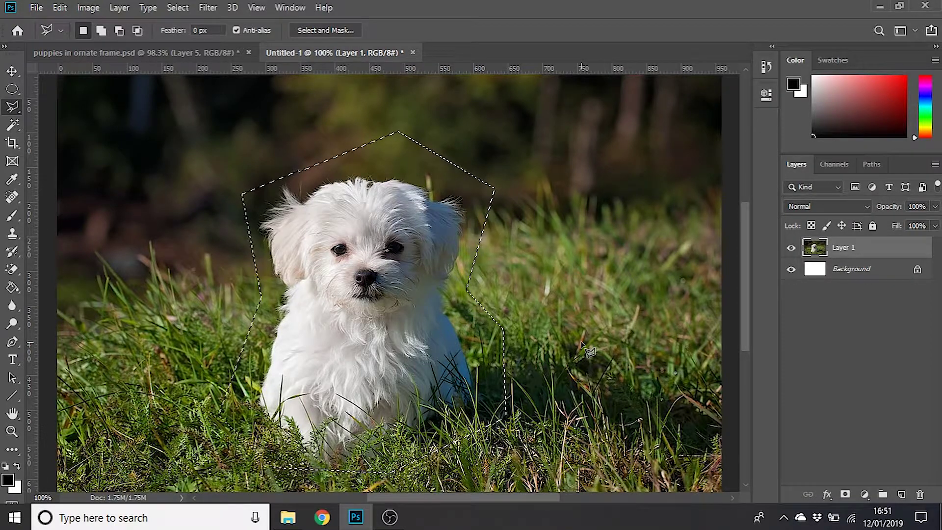
Step: Hide Layer 1 and copy the polygonal puppy selection to a new layer
click(790, 249)
key(ctrl+j)
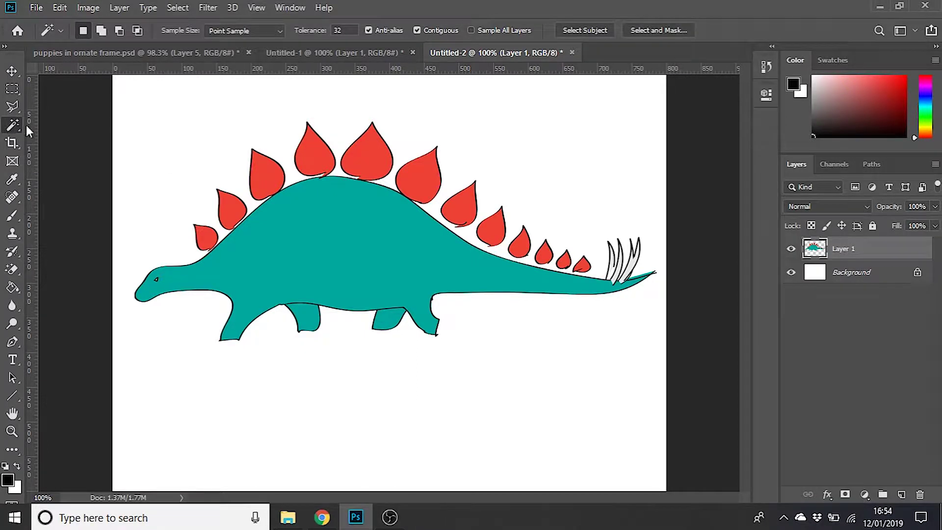
Step: Select the dinosaur's teal body with the Magic Wand, delete its fill and deselect, and undo the deletion
click(362, 234)
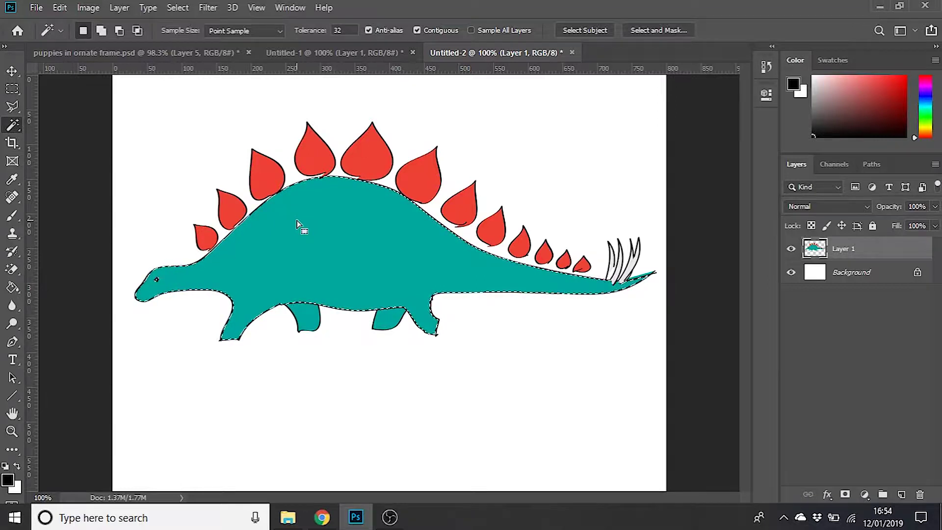
key(Delete)
click(12, 88)
click(113, 114)
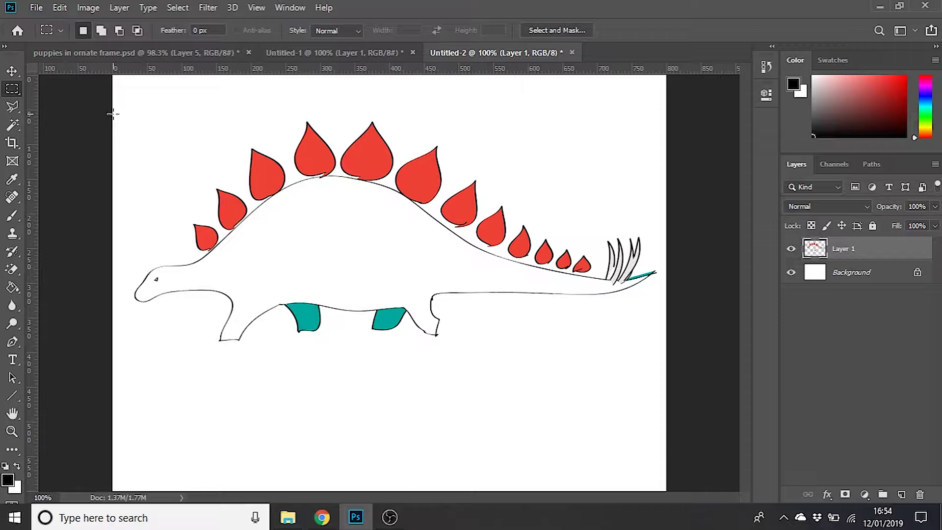
key(ctrl+z)
key(ctrl+z)
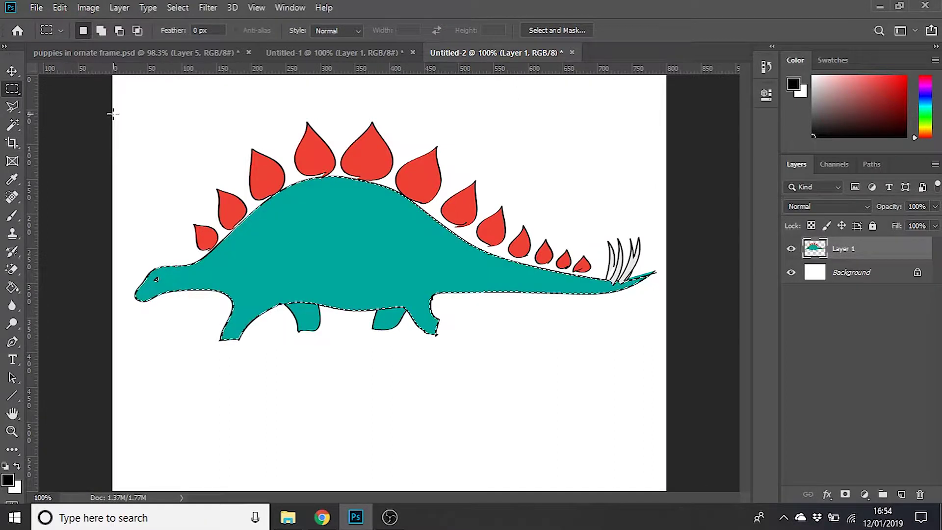
Step: Select only the tallest right-hand red back plate with the contiguous Magic Wand, delete its fill, and undo the deletion
click(13, 126)
click(359, 157)
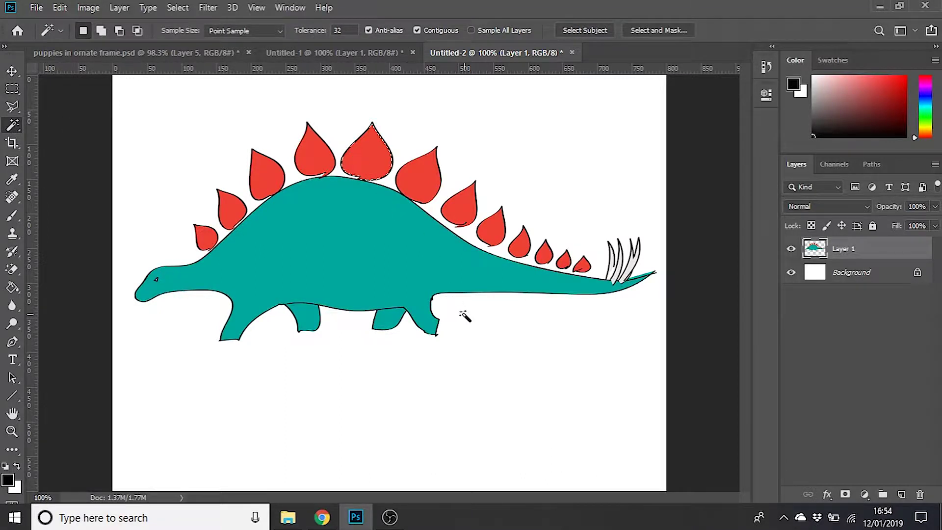
key(Delete)
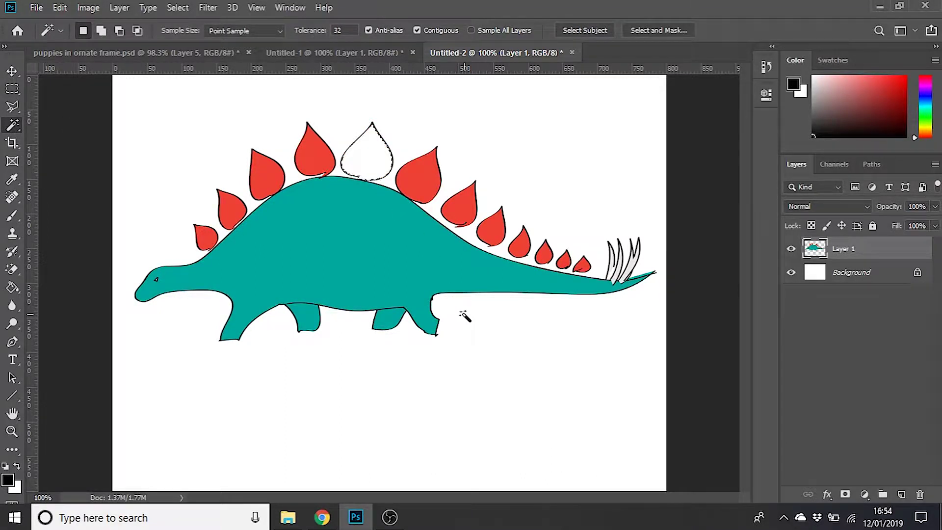
key(ctrl+z)
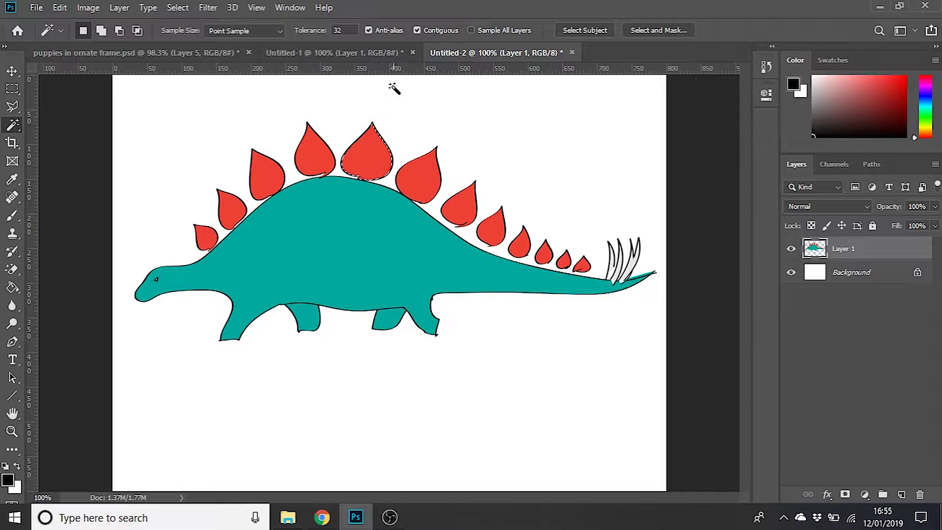
Step: With Contiguous off, select all the red back plates, delete their fill, undo the deletion, and deselect
click(417, 30)
click(421, 182)
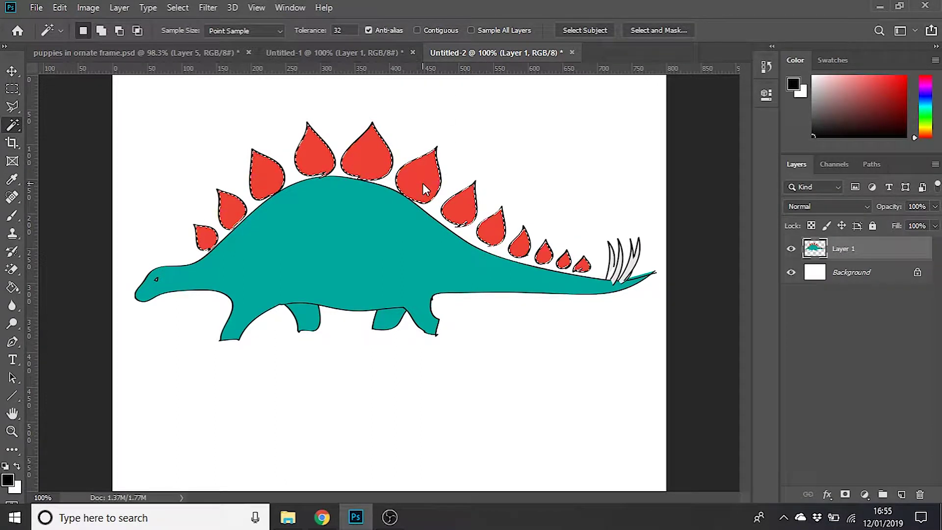
key(Delete)
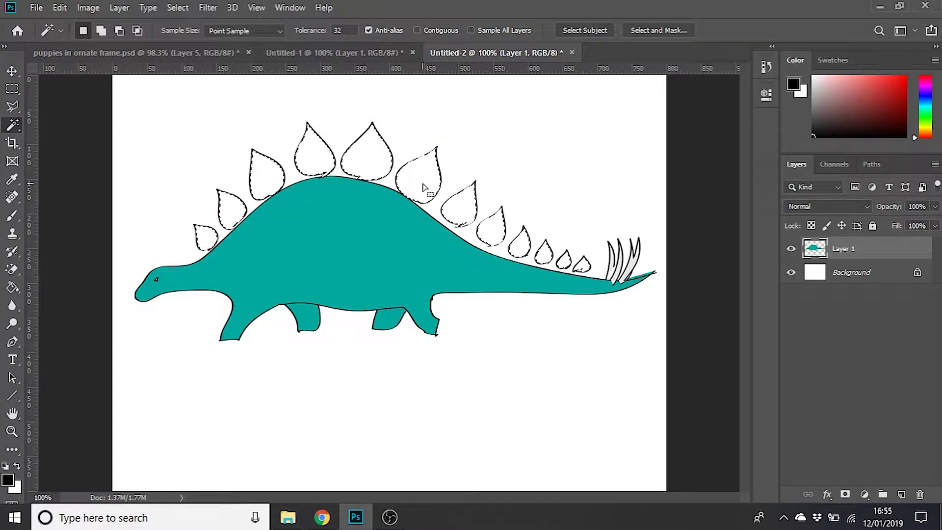
key(ctrl+z)
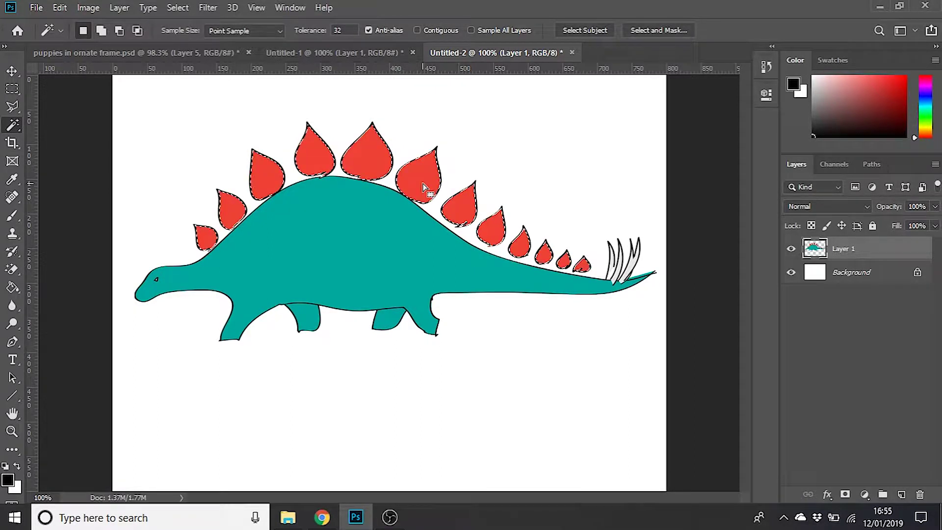
click(13, 89)
click(169, 135)
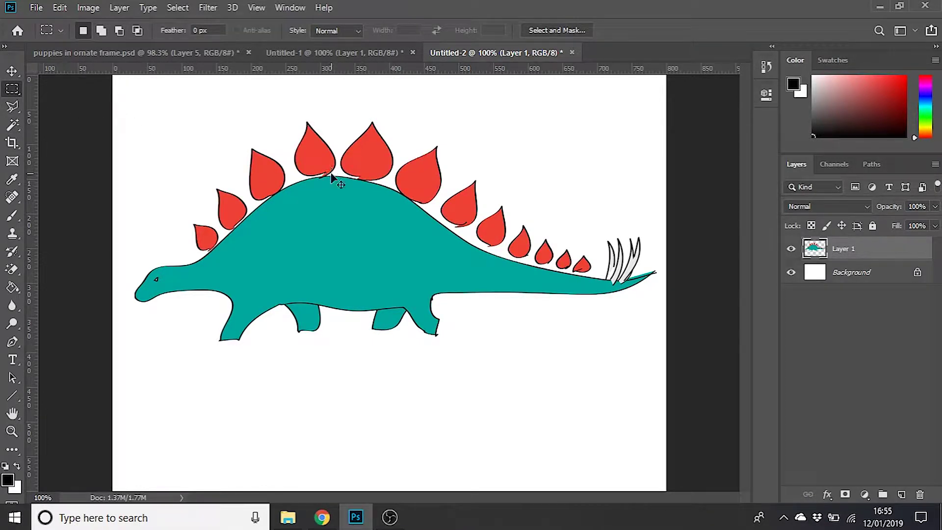
Step: Examine the dinosaur's flat colours and outlines at 200%, and return to the 100% view
key(ctrl+plus)
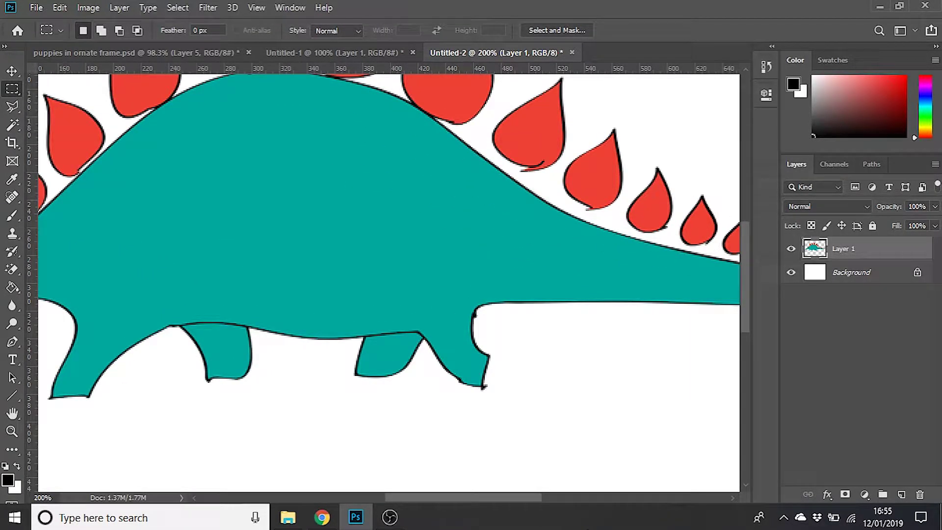
drag(534, 498, 487, 502)
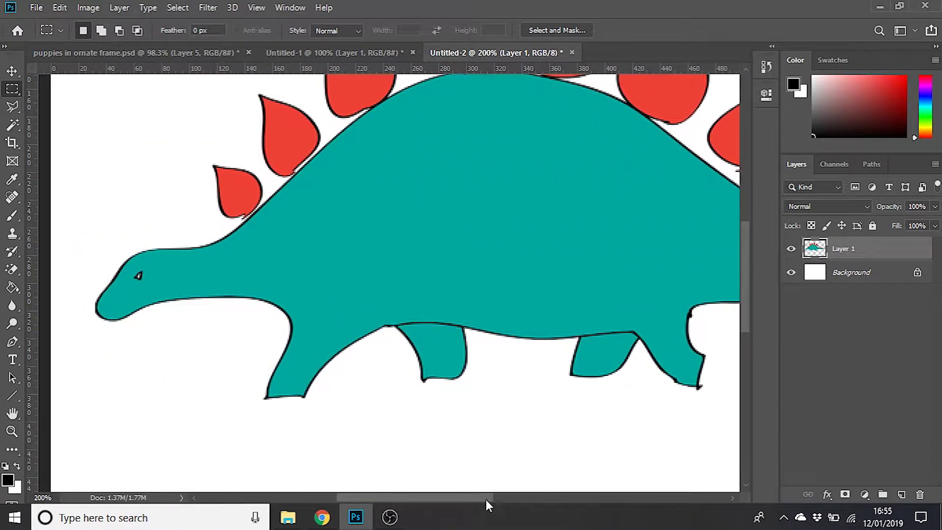
key(ctrl+minus)
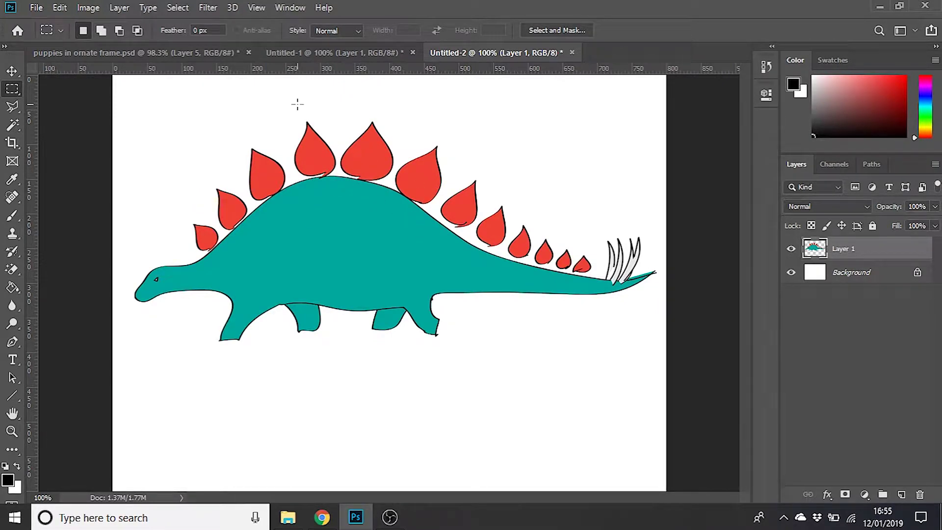
Step: In the Untitled-1 puppy photo, select the dark background tones across the whole image with the non-contiguous Magic Wand
click(311, 57)
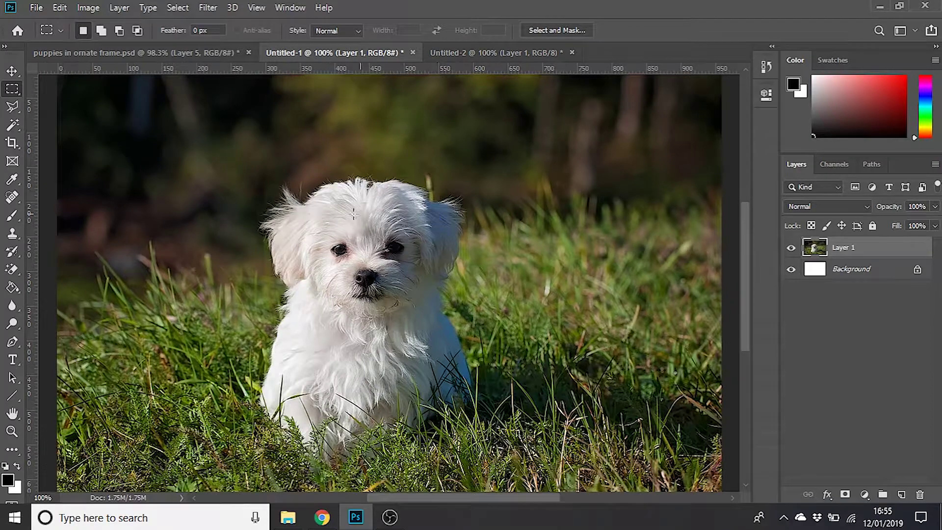
click(15, 127)
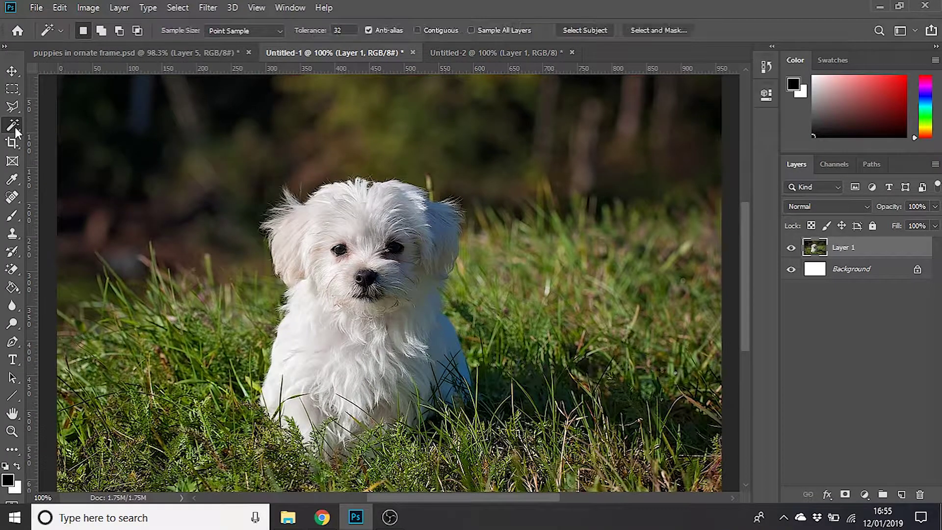
click(195, 130)
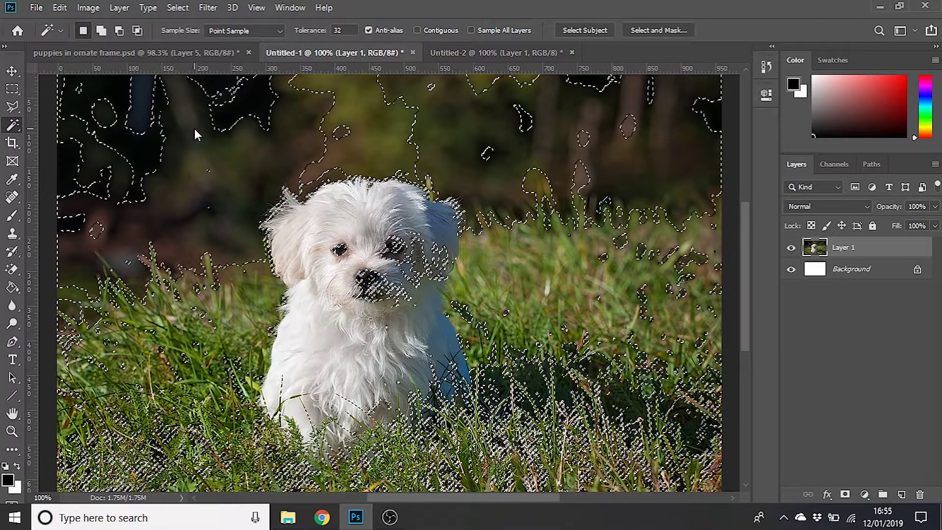
Step: Clear the selection, turn Contiguous on, and select the dark background left of the puppy, adding the neighbouring dark tones
click(437, 30)
key(ctrl+d)
click(145, 129)
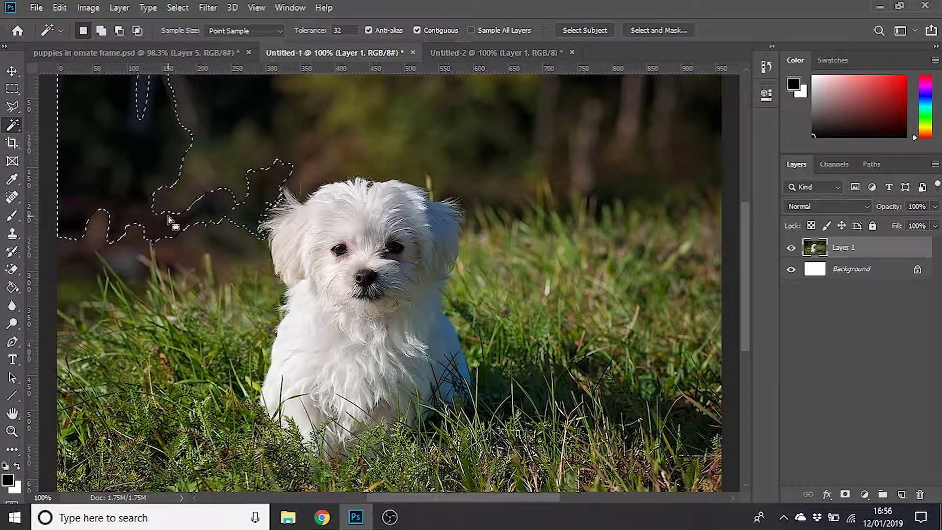
key(shift)
shift+click(175, 200)
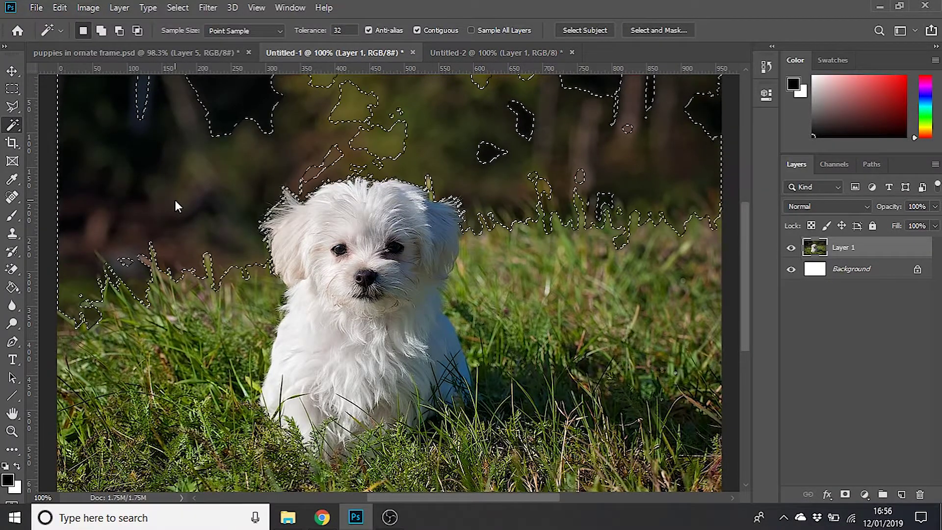
Step: Add the leftover patches of dark background above the puppy and the grass to the Magic Wand selection
key(shift)
shift+click(221, 98)
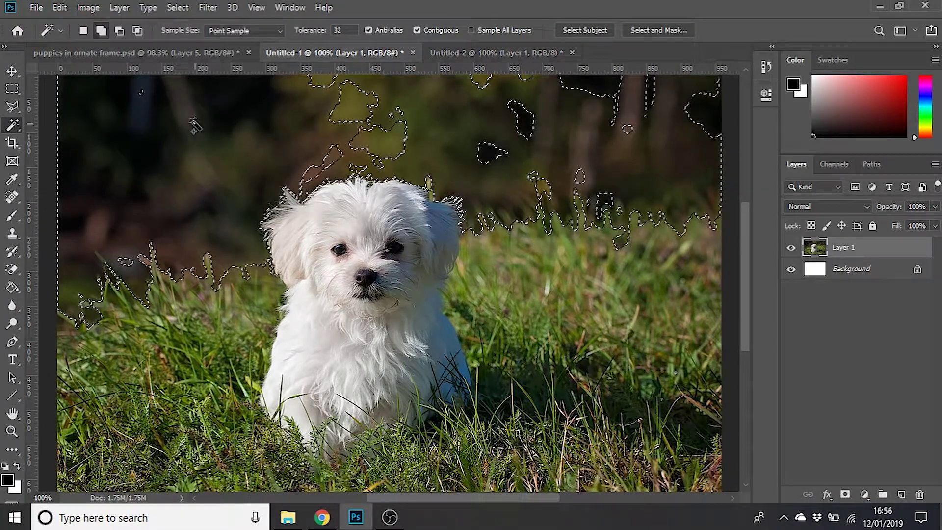
click(348, 105)
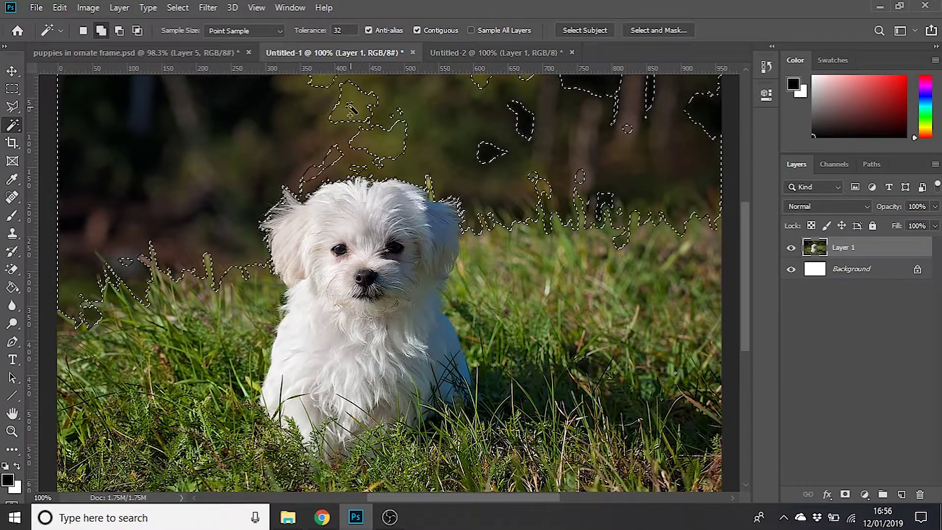
click(696, 113)
click(649, 95)
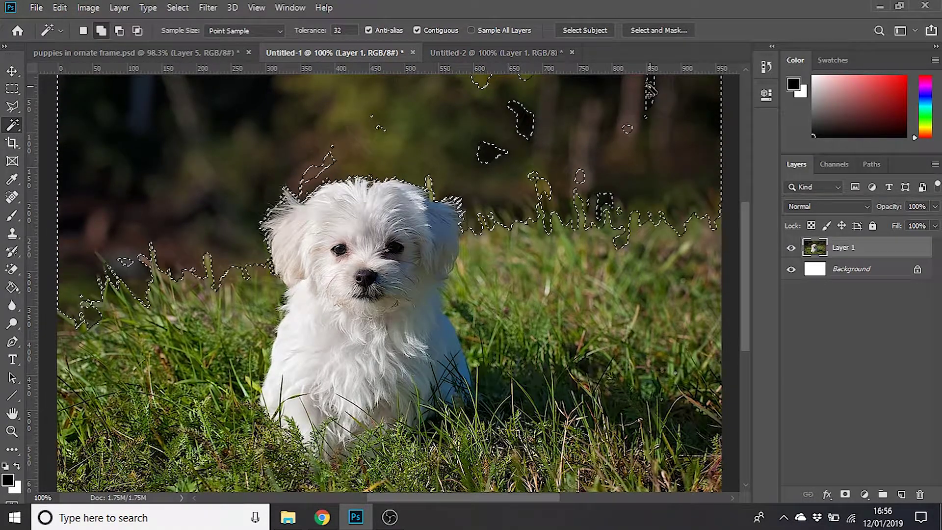
click(531, 122)
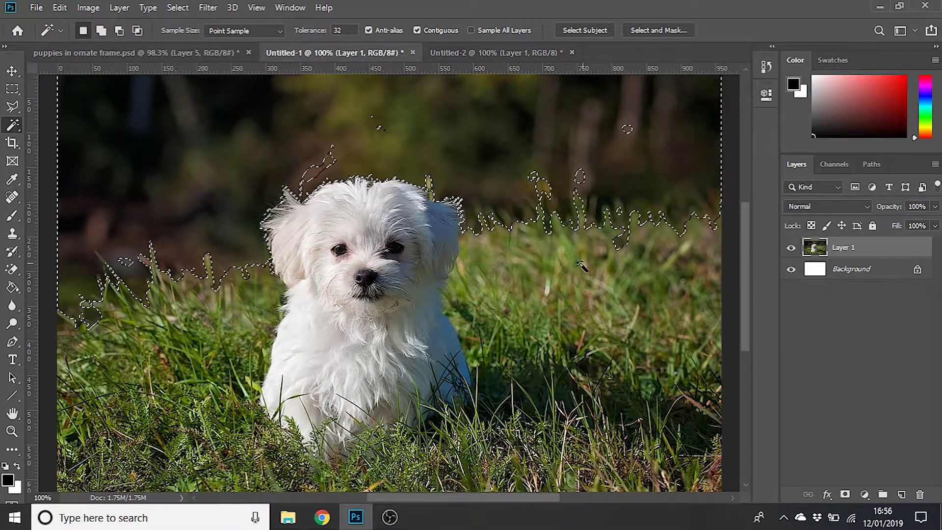
Step: Add the grass to the right of the puppy to the contiguous Magic Wand selection at tolerance 32
click(524, 277)
click(475, 278)
click(475, 278)
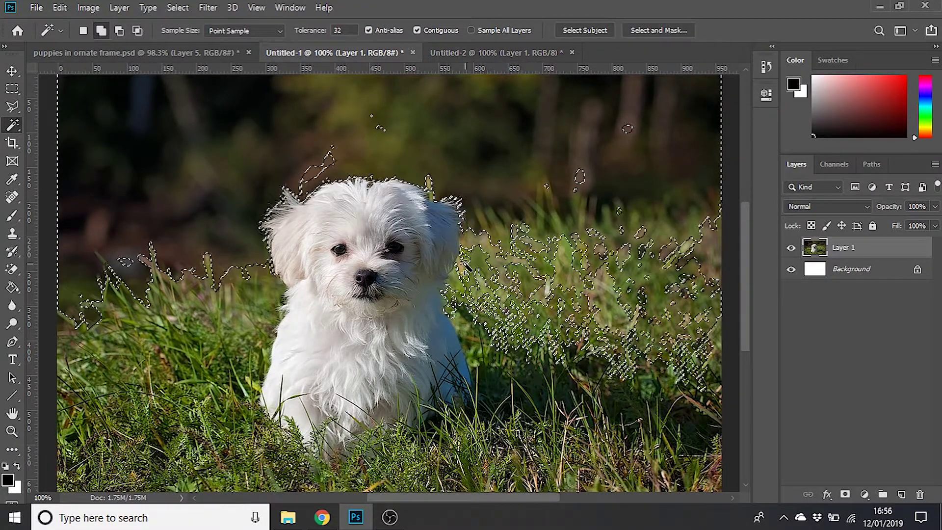
click(525, 379)
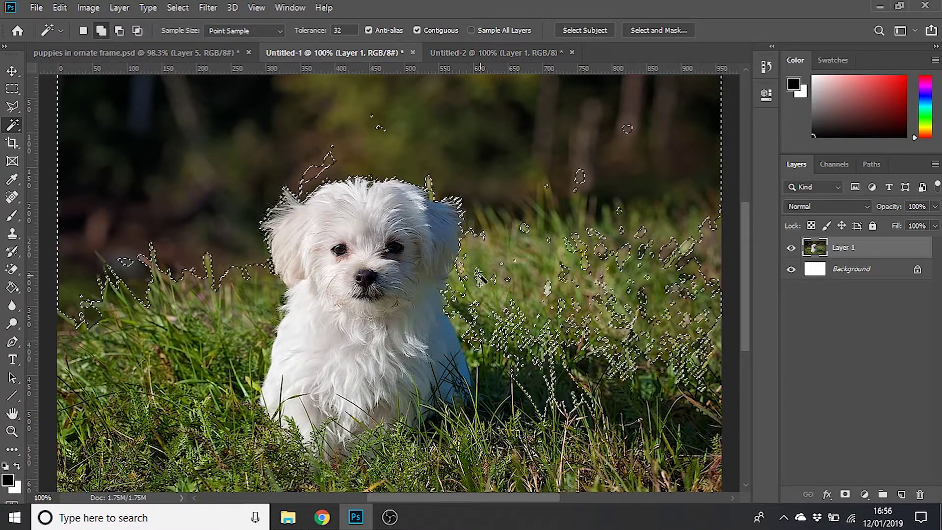
click(548, 291)
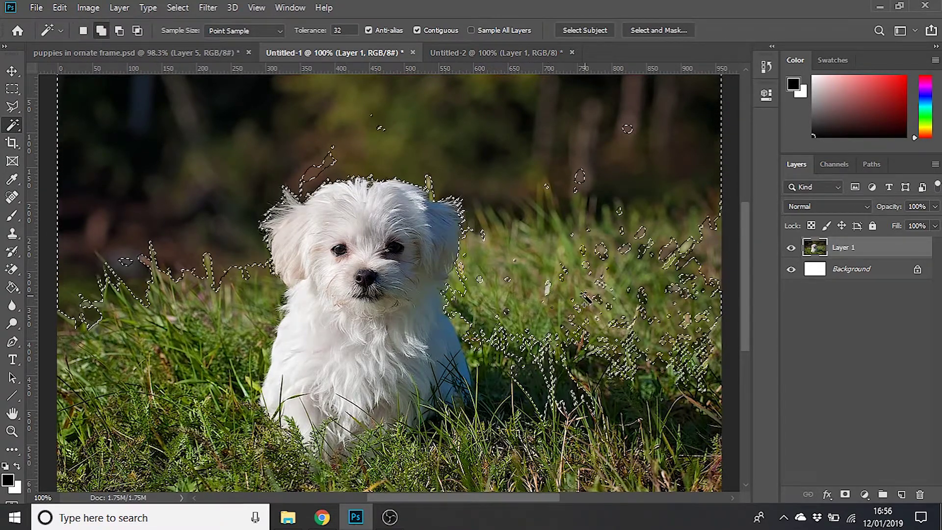
shift+click(667, 249)
shift+click(645, 262)
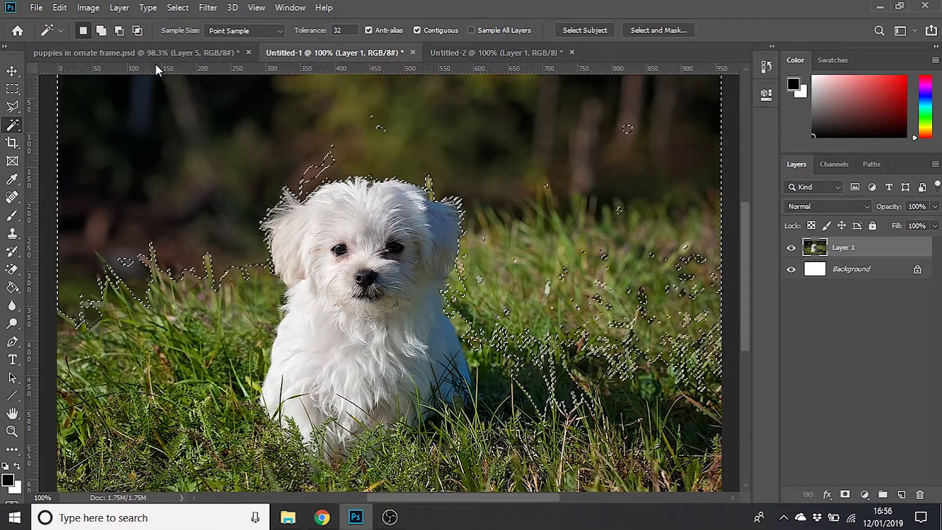
Step: Delete the selected background and grass from Layer 1, undo the deletion, and clear the selection
key(Delete)
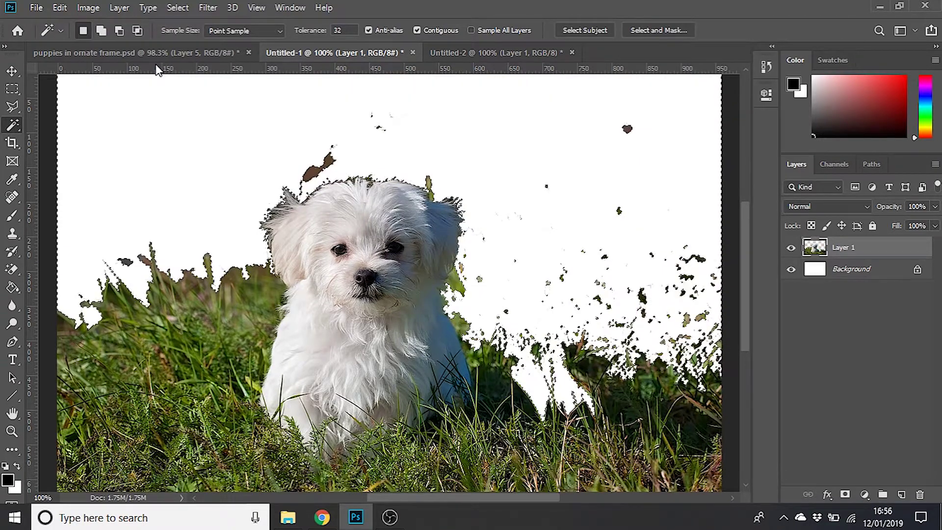
key(m)
key(ctrl+d)
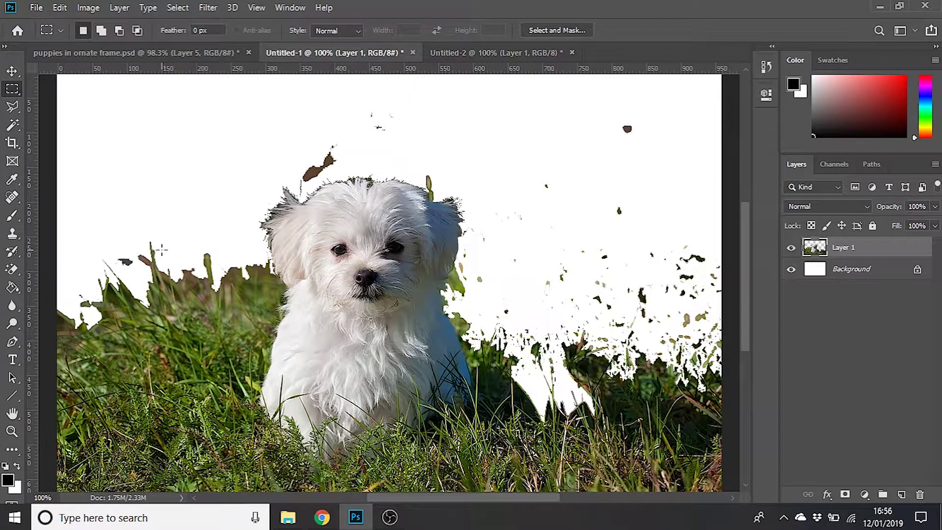
key(ctrl+z)
key(ctrl+z)
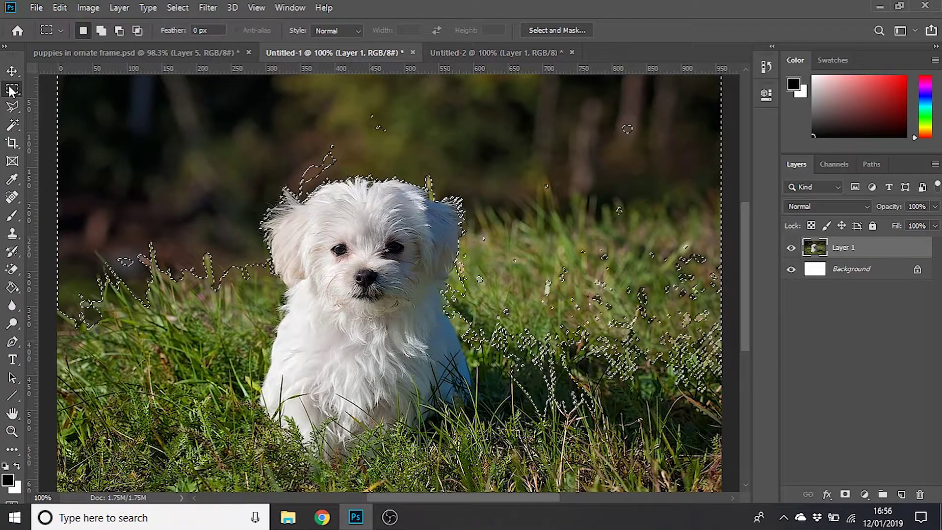
click(107, 128)
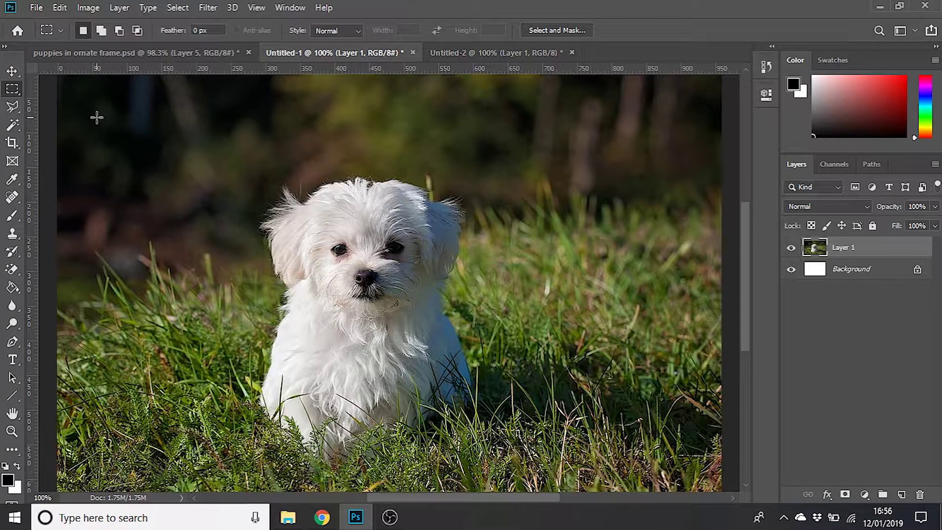
Step: Set the Magic Wand tolerance to 80 and sample the dark background, followed by the grass left of the puppy
click(16, 125)
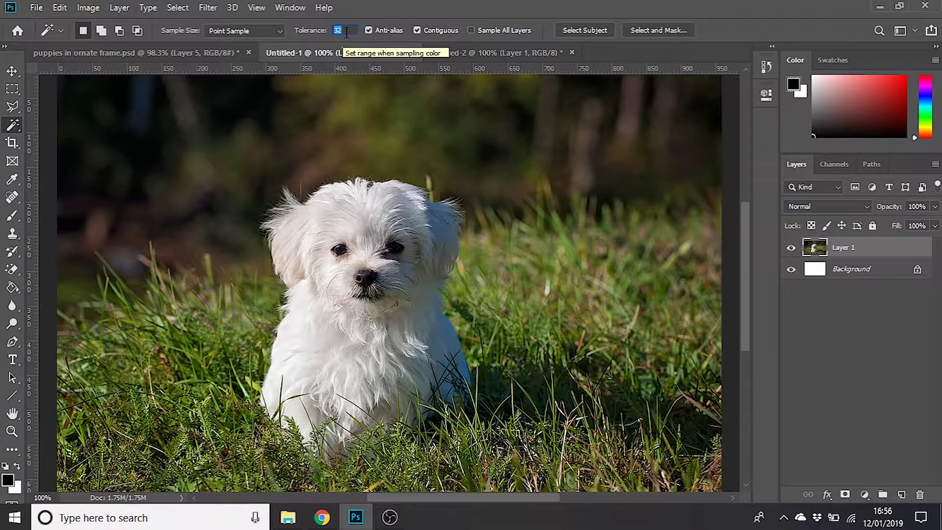
text(80)
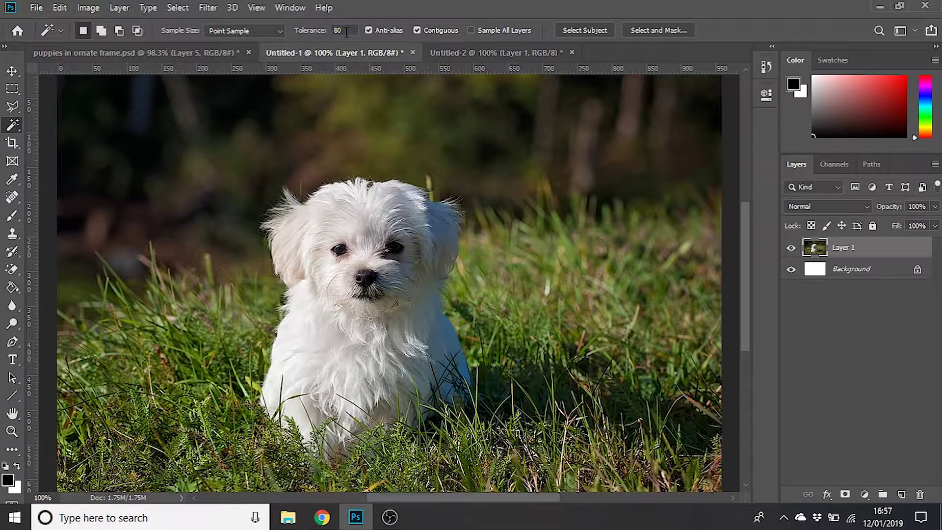
click(156, 122)
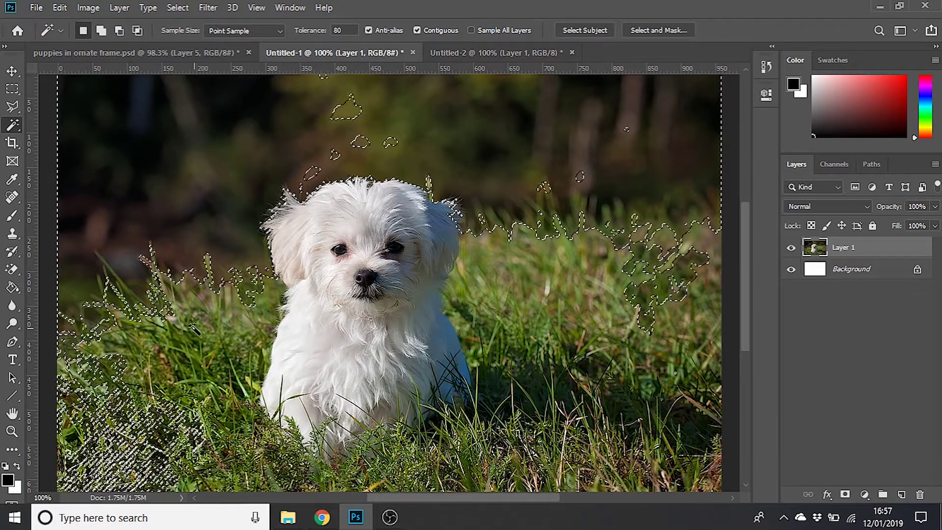
click(191, 325)
scroll(256, 365, down, 1)
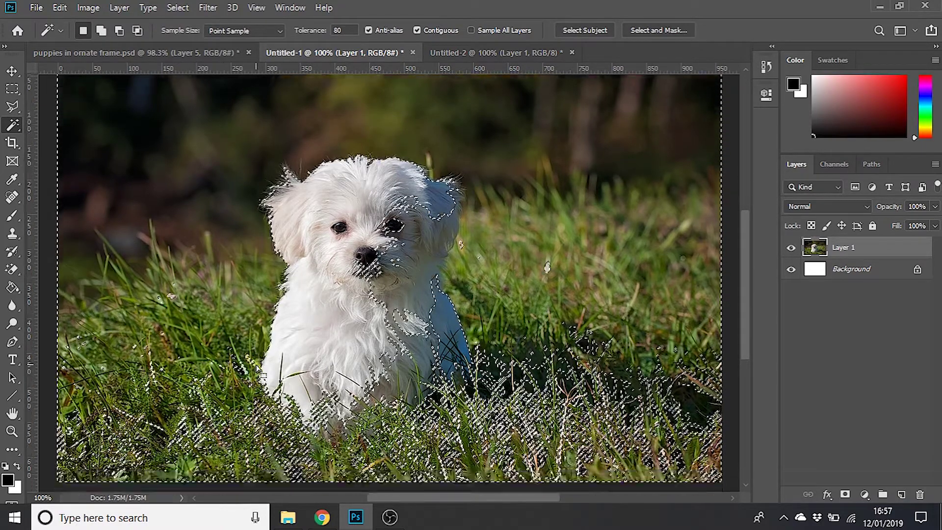
scroll(257, 367, down, 1)
scroll(256, 362, up, 2)
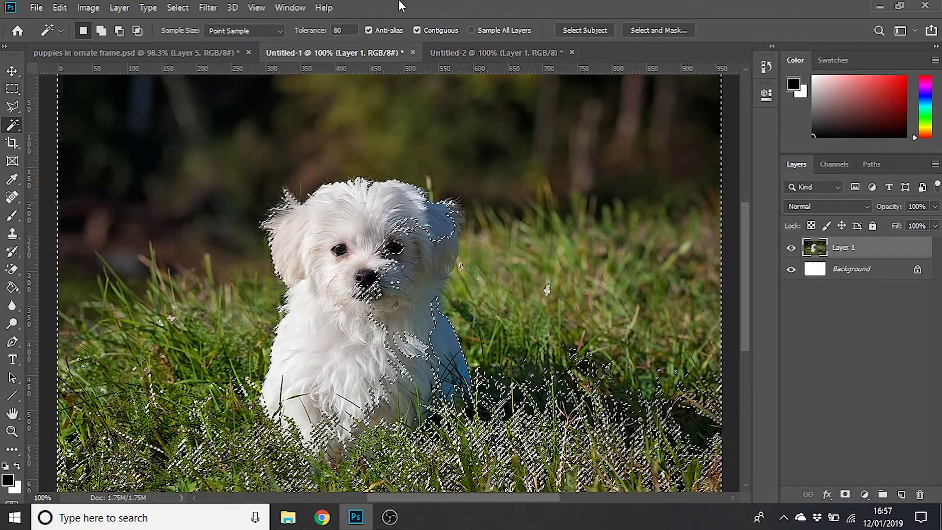
Step: Set the Magic Wand tolerance back to 32 and clear the selection
double_click(351, 31)
text(32)
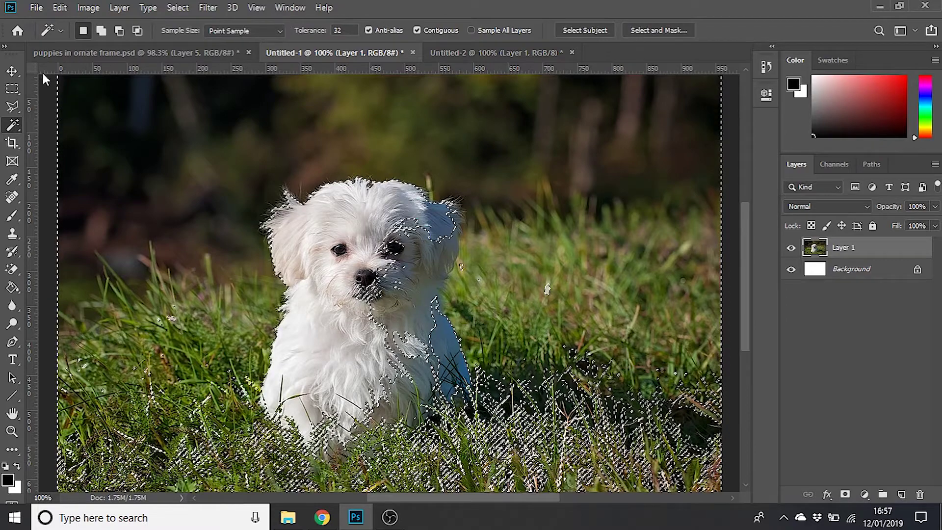
click(13, 89)
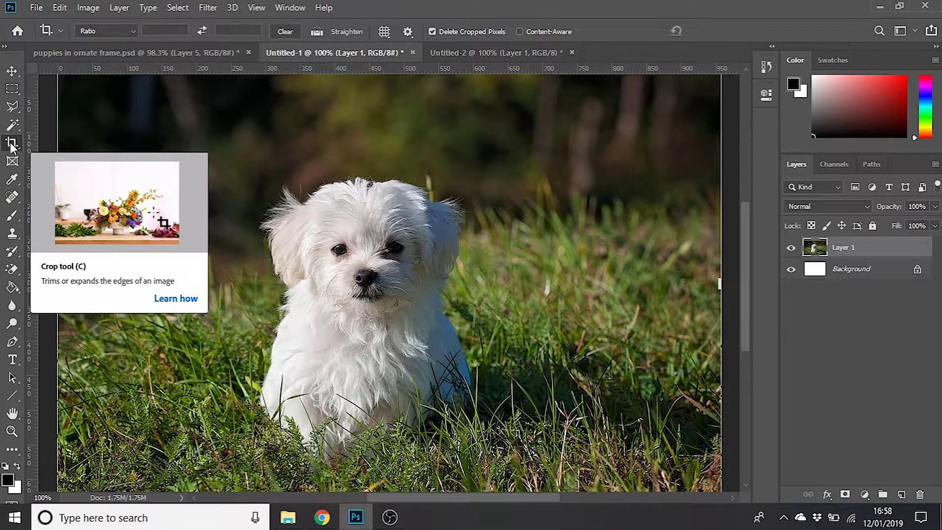
Step: Crop the photo around the puppy, widening the crop frame to include some grass on both sides, and undo the crop
drag(230, 144, 512, 469)
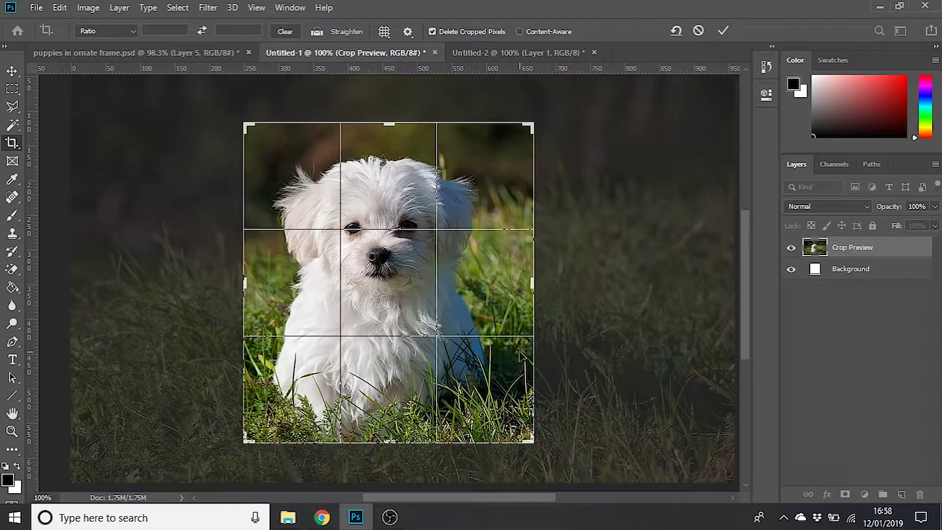
drag(528, 129, 555, 125)
drag(223, 125, 187, 127)
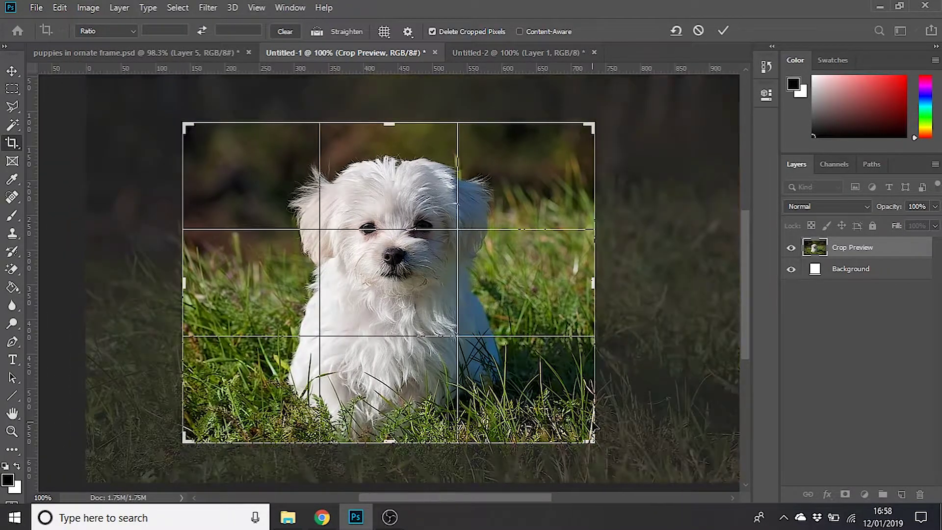
drag(592, 440, 606, 445)
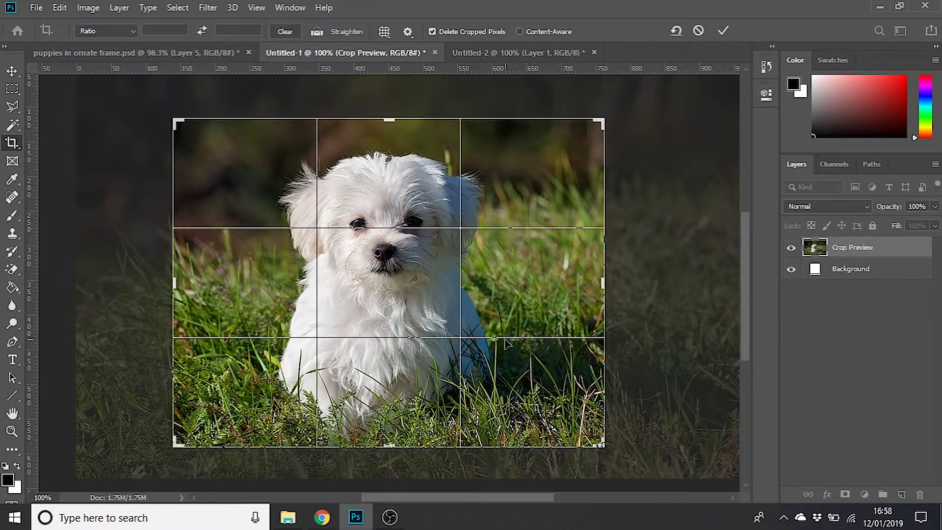
key(Return)
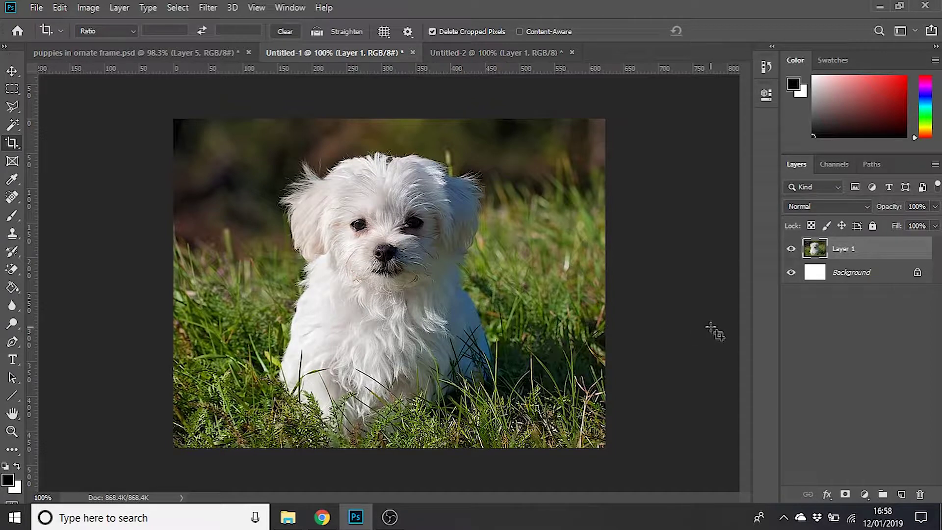
key(ctrl+z)
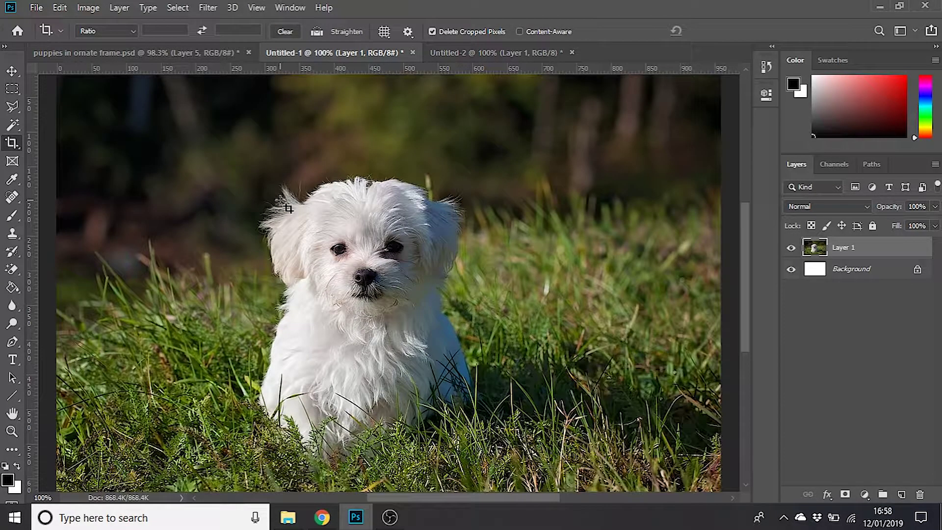
Step: Crop around the puppy again, rotating the photo counterclockwise within the crop frame
drag(193, 141, 570, 462)
drag(571, 112, 498, 75)
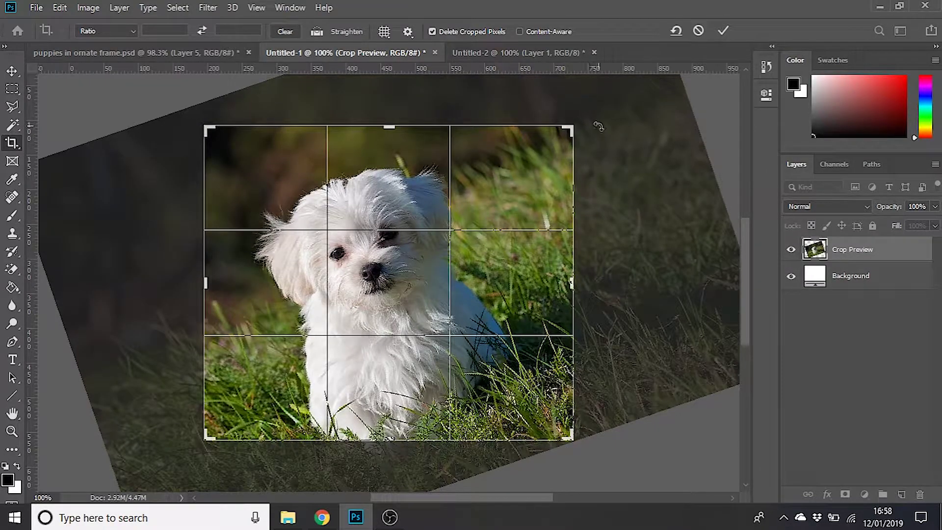
key(Return)
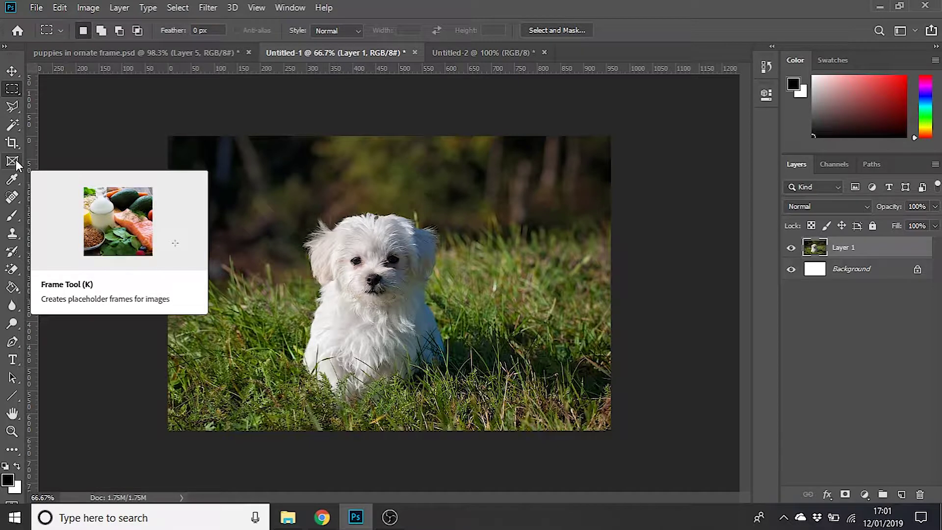
Step: Mask the photo with a rectangular Frame tool frame around the puppy, inspect it with the Background layer selected, and undo the frame
click(15, 160)
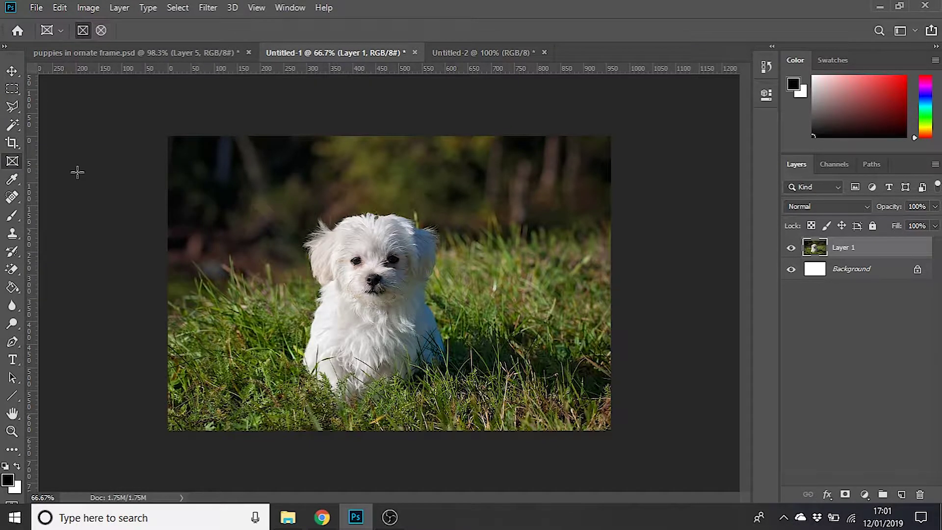
drag(270, 182, 488, 409)
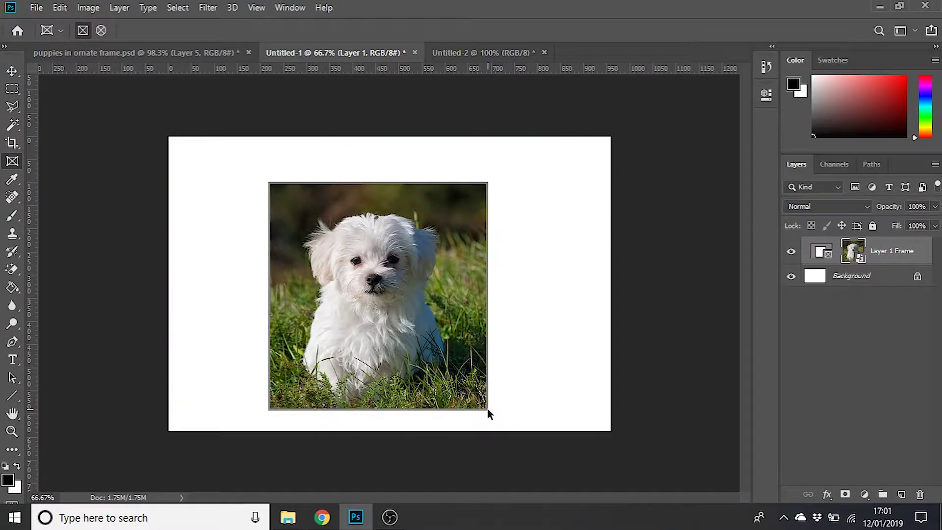
click(873, 278)
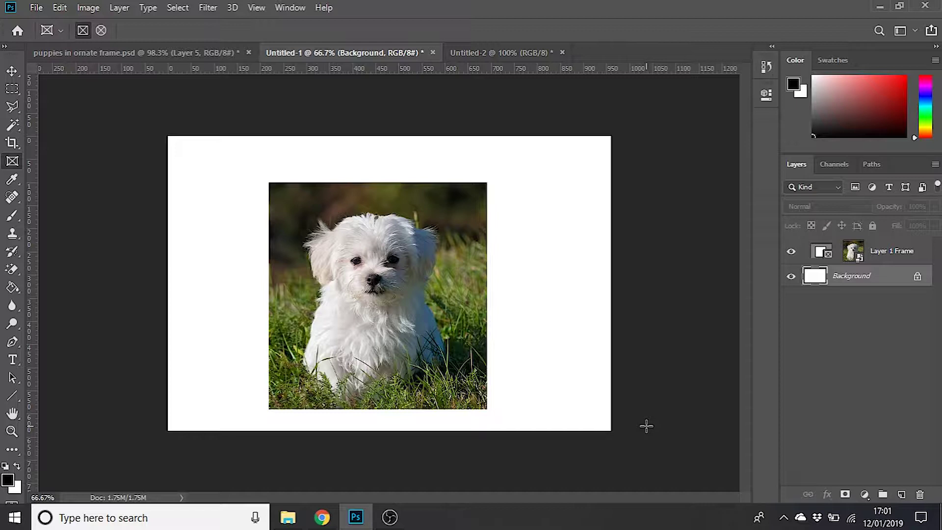
key(ctrl+z)
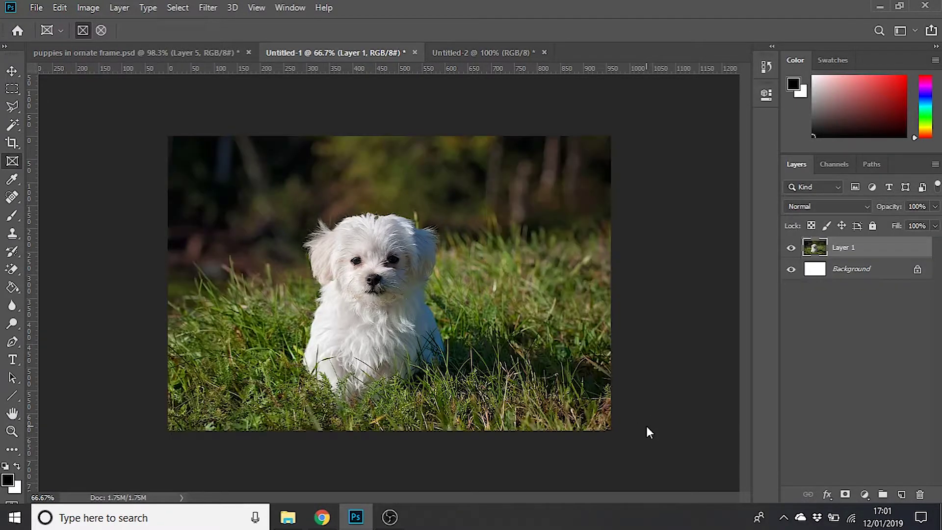
Step: Draw a circular placeholder frame about 340 px in diameter on the blank Untitled-2 canvas
click(501, 53)
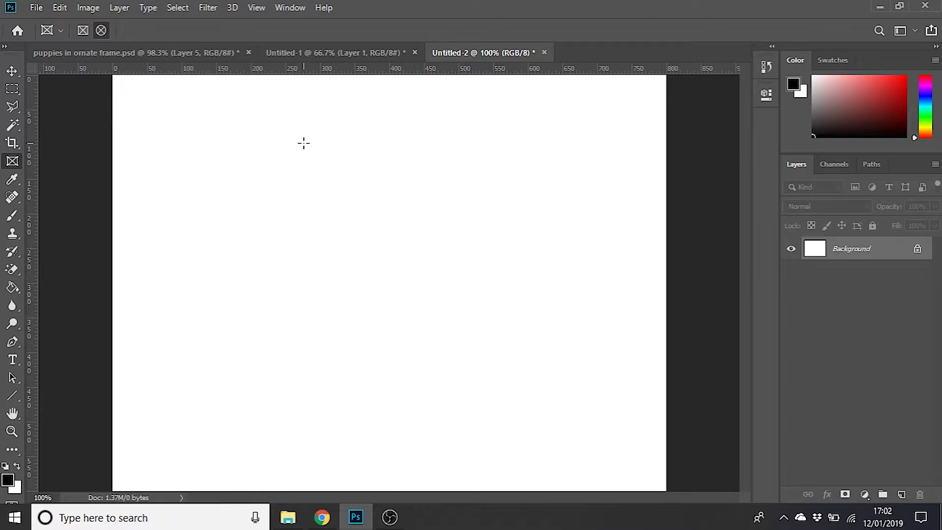
drag(286, 136, 542, 372)
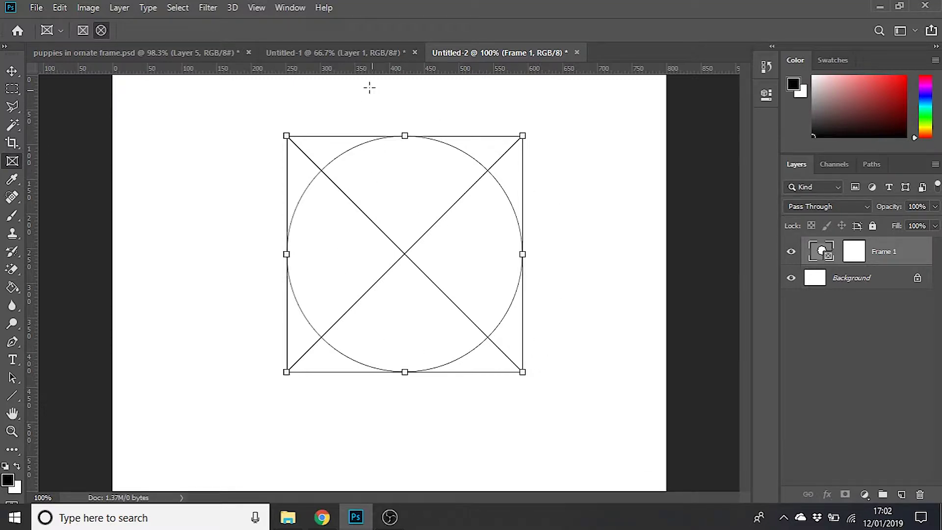
Step: Copy the entire puppy photo from Untitled-1 and paste it into the circular frame in Untitled-2
click(340, 53)
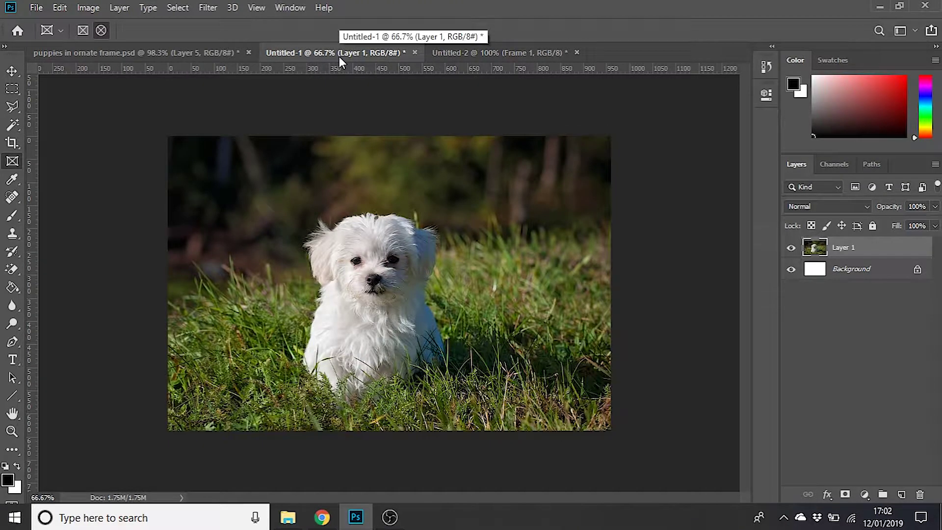
key(ctrl+a)
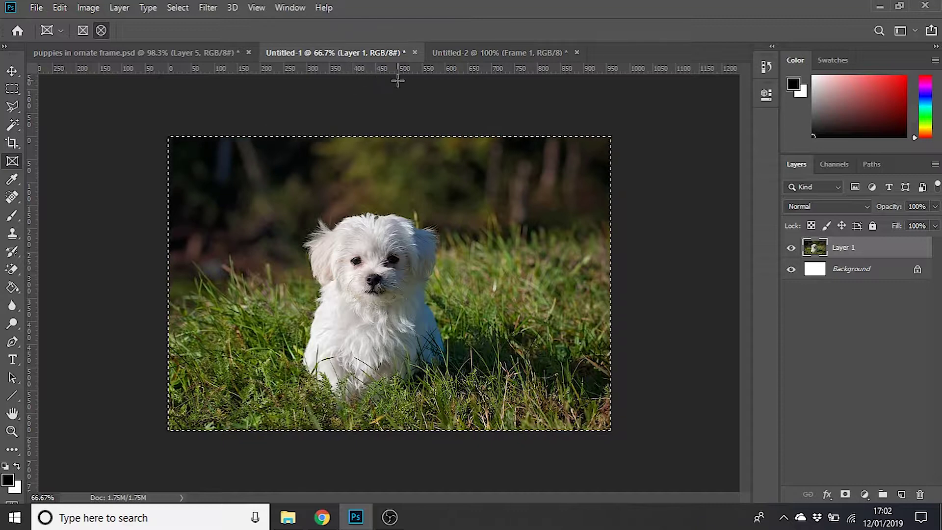
click(489, 53)
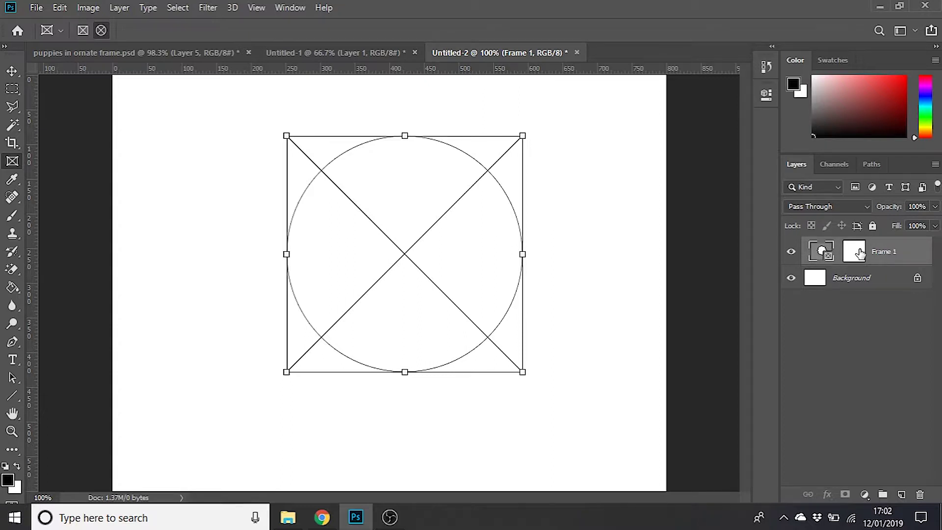
drag(860, 253, 861, 254)
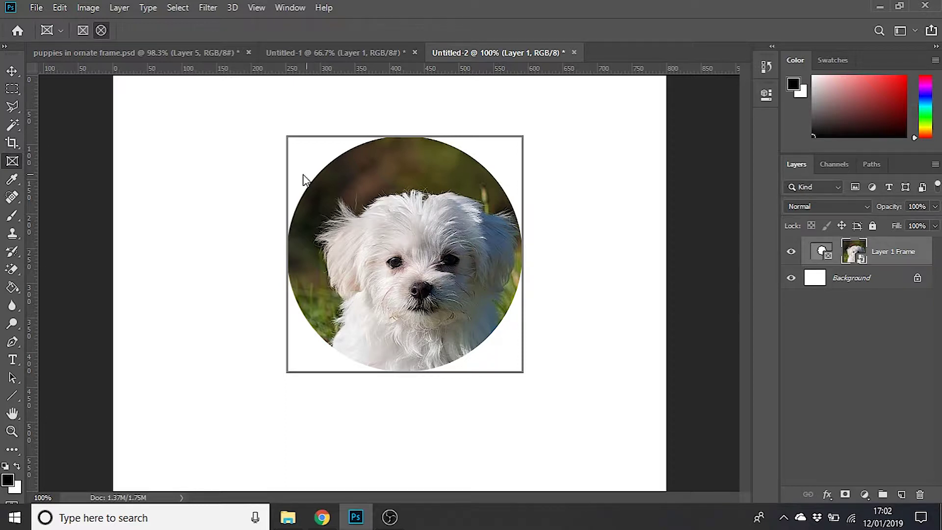
Step: Move the puppy photo up and left inside the circular frame so the head is centred, and view the whole canvas
click(12, 71)
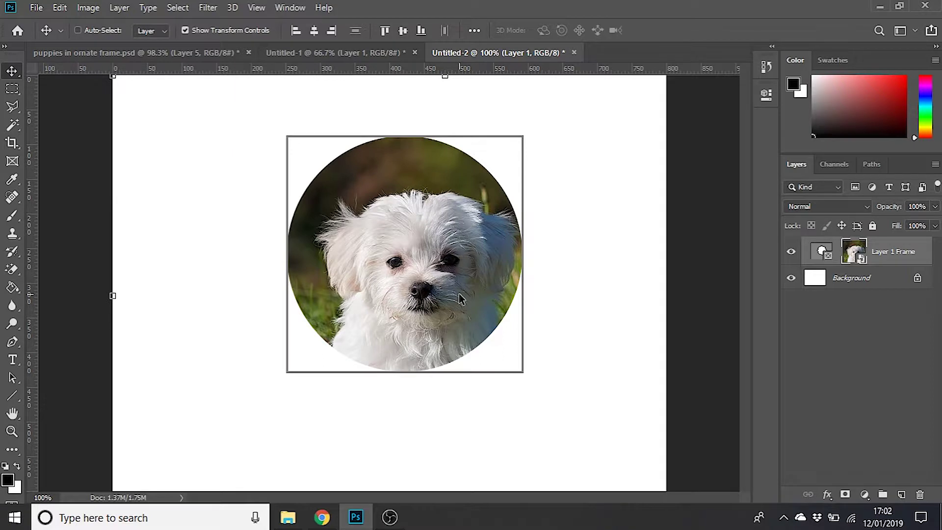
drag(459, 297, 442, 263)
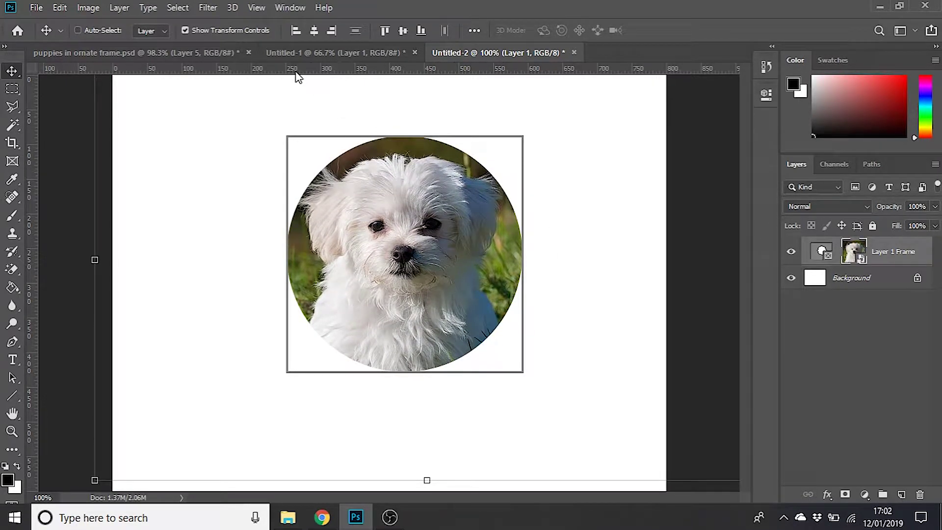
key(ctrl+minus)
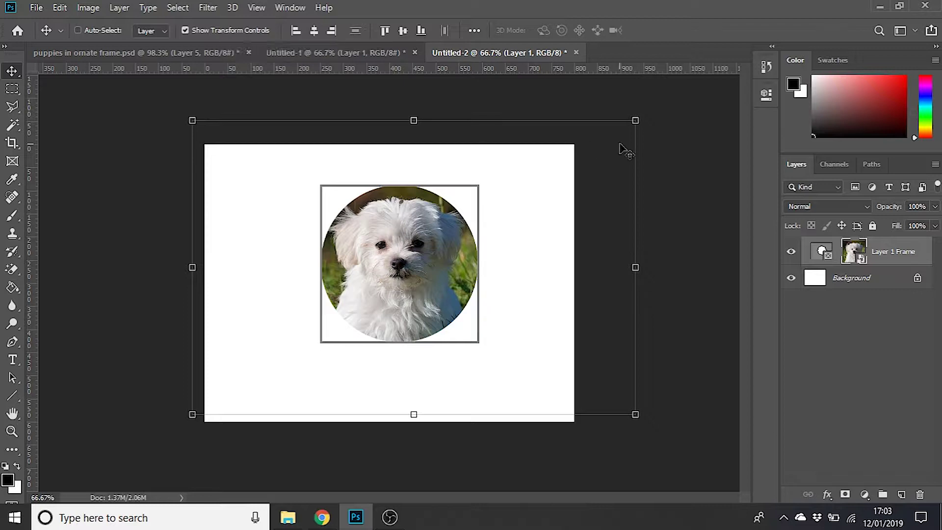
Step: Scale the puppy photo down from its corners and reposition it so more of the puppy fits inside the circular frame
drag(635, 121, 519, 172)
drag(433, 290, 472, 254)
drag(242, 373, 300, 333)
drag(487, 287, 463, 305)
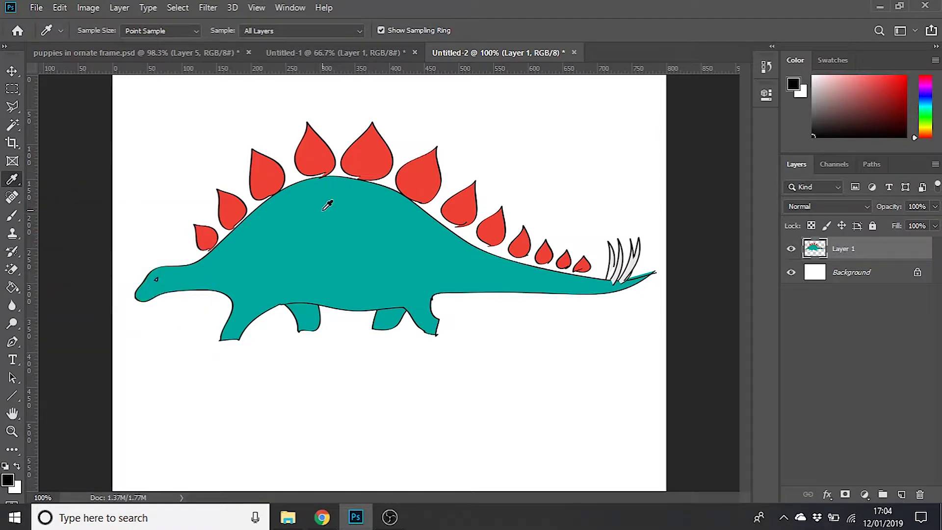
Step: Sample the dinosaur's teal body with the Eyedropper and set the foreground colour to the back plates' red, ef4136
click(350, 217)
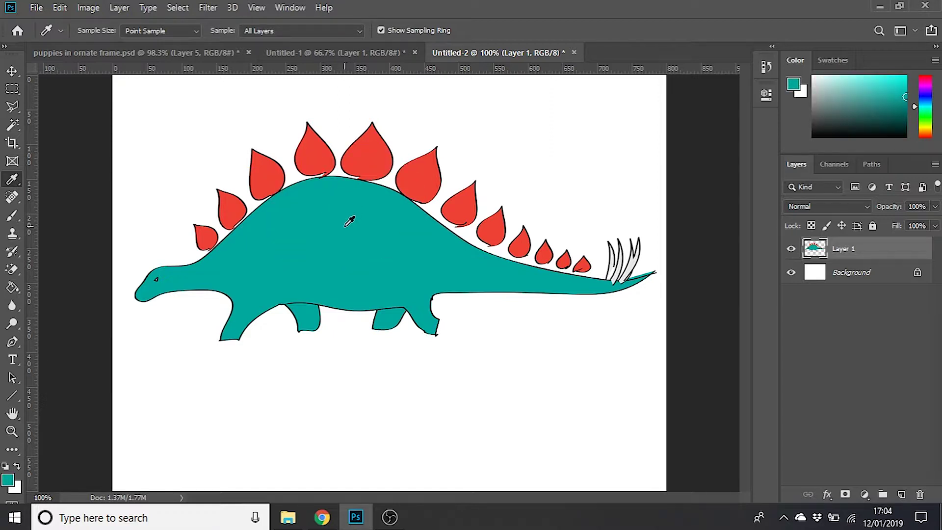
click(8, 480)
drag(648, 235, 567, 167)
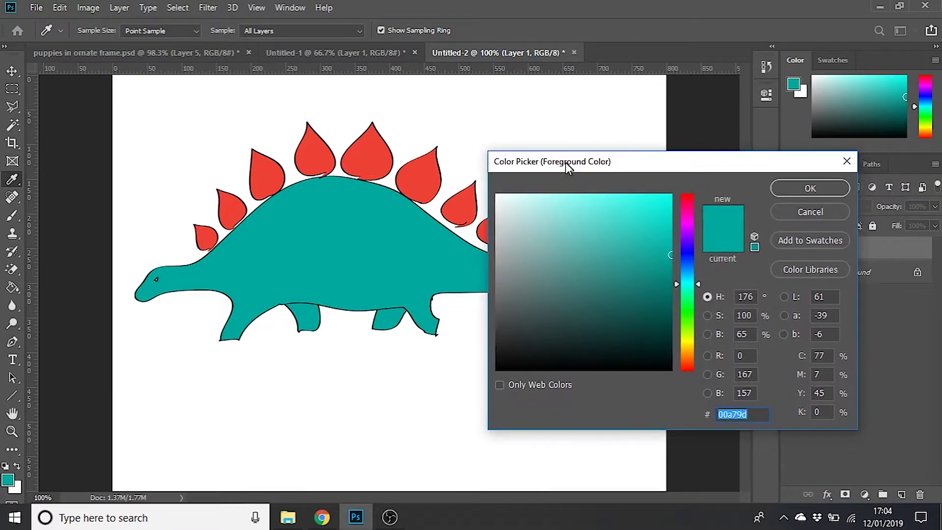
click(367, 156)
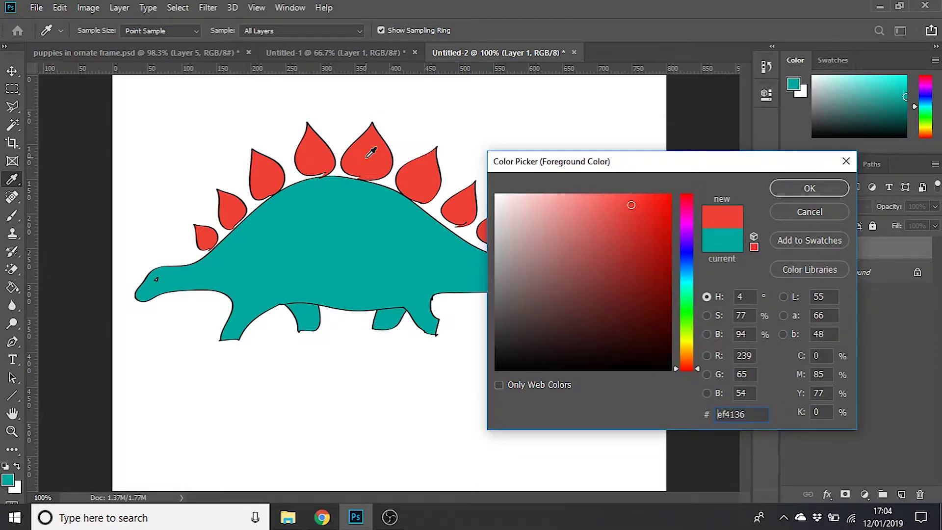
click(340, 229)
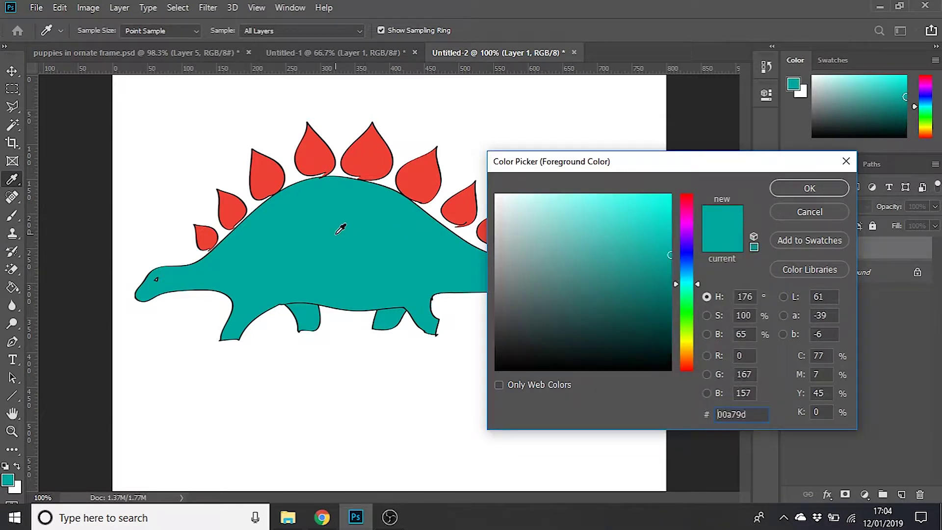
click(217, 118)
click(364, 153)
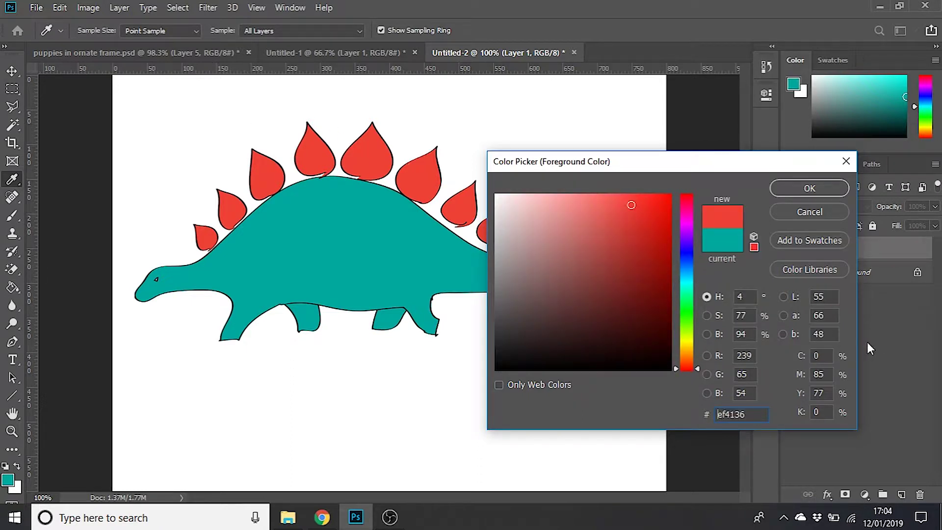
click(806, 190)
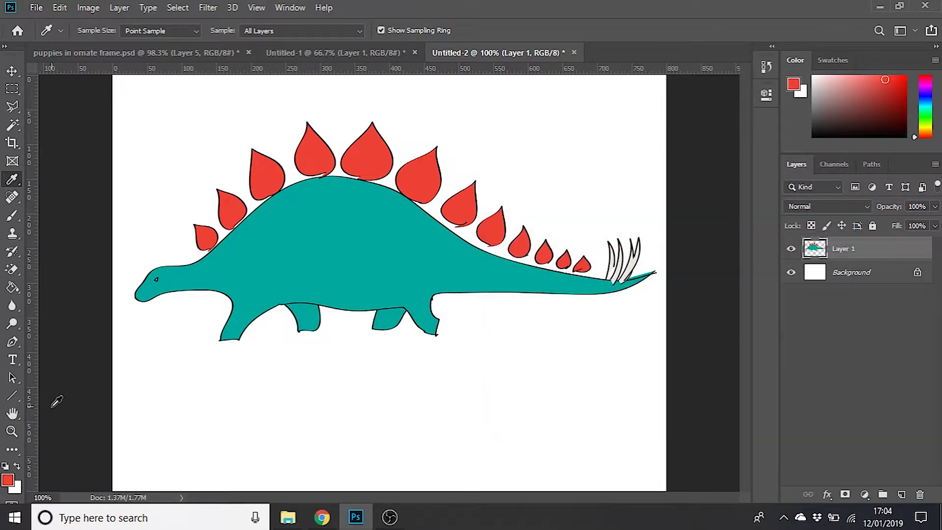
Step: Add a red Lorem ipsum paragraph text box about 690 px wide and 100 px high below the dinosaur
click(12, 361)
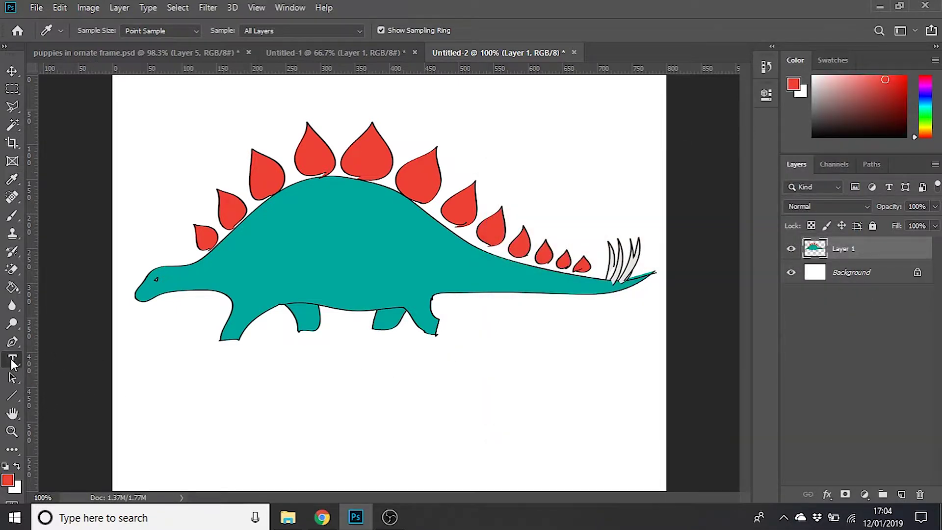
drag(158, 368, 632, 437)
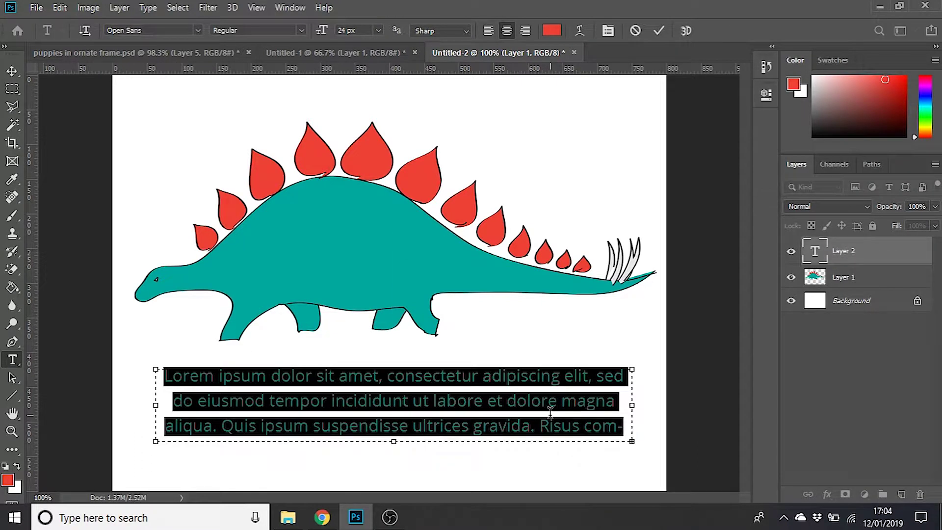
click(13, 89)
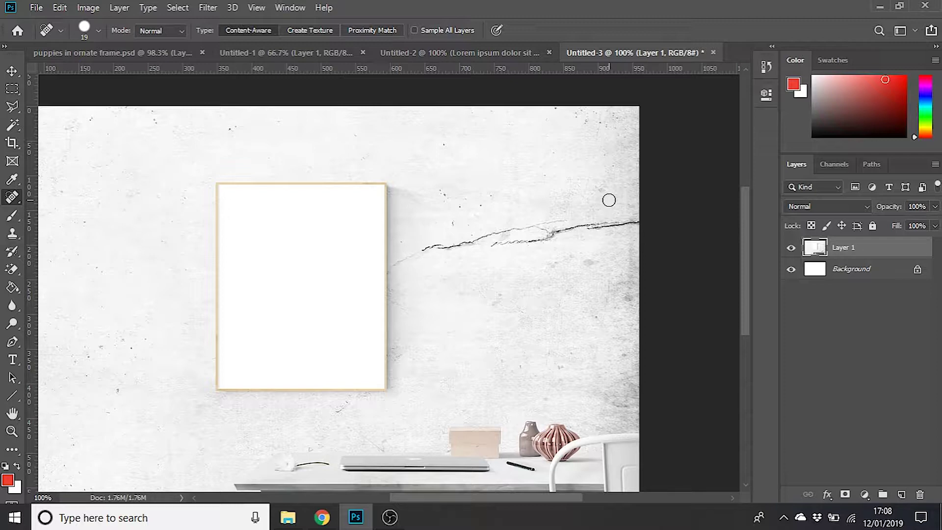
Step: Remove the long wall crack beside the picture frame with one Content-Aware Spot Healing Brush stroke at size 19
key(ctrl+plus)
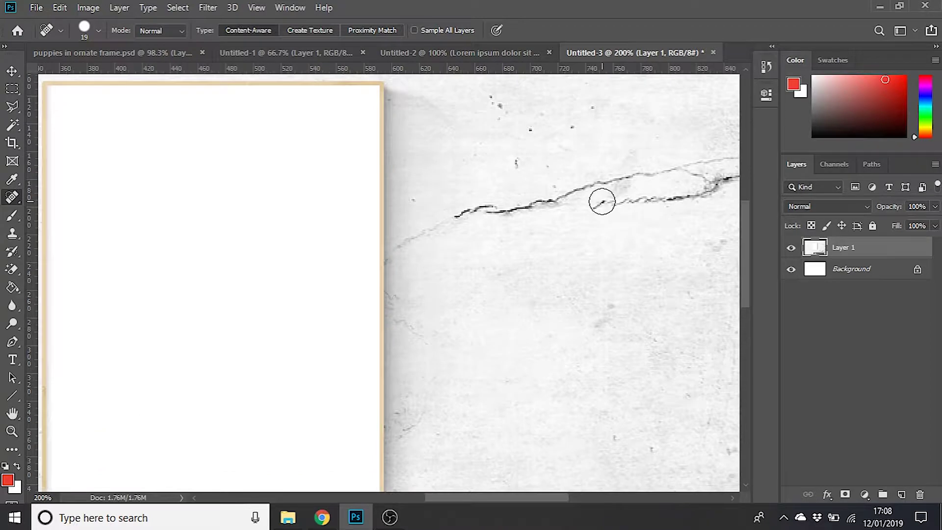
drag(493, 497, 549, 498)
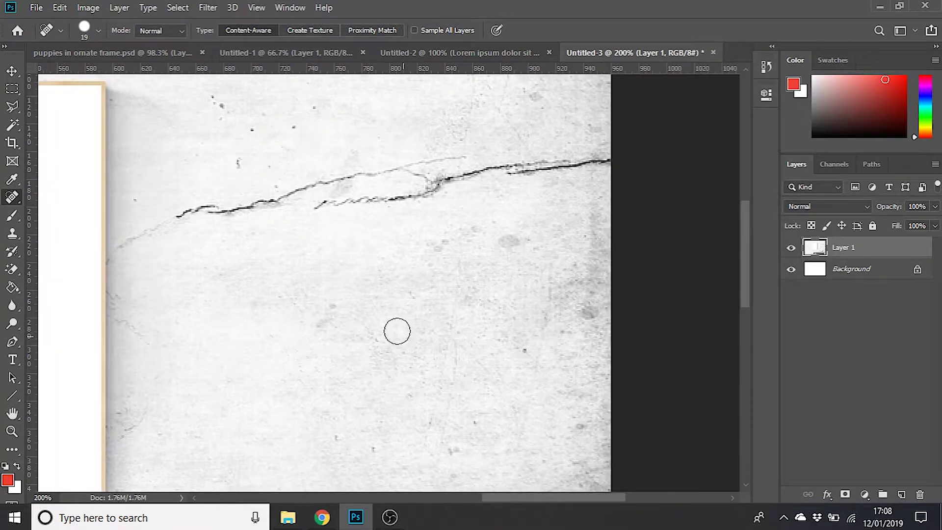
scroll(334, 309, up, 2)
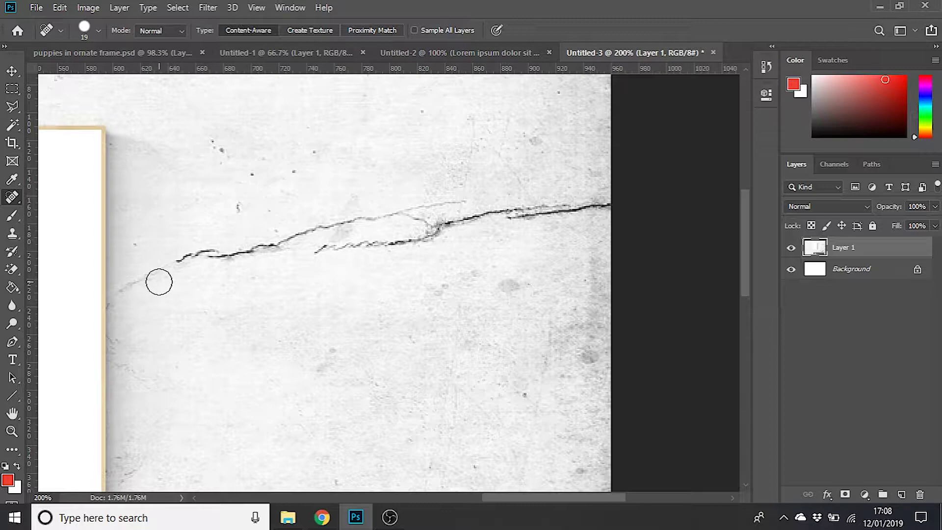
mouse_move(129, 290)
mouse_down()
mouse_move(194, 259)
mouse_move(241, 257)
mouse_move(407, 215)
mouse_move(454, 209)
mouse_move(414, 219)
mouse_move(441, 228)
mouse_move(309, 249)
mouse_move(411, 243)
mouse_move(481, 218)
mouse_move(585, 204)
mouse_move(662, 211)
mouse_up()
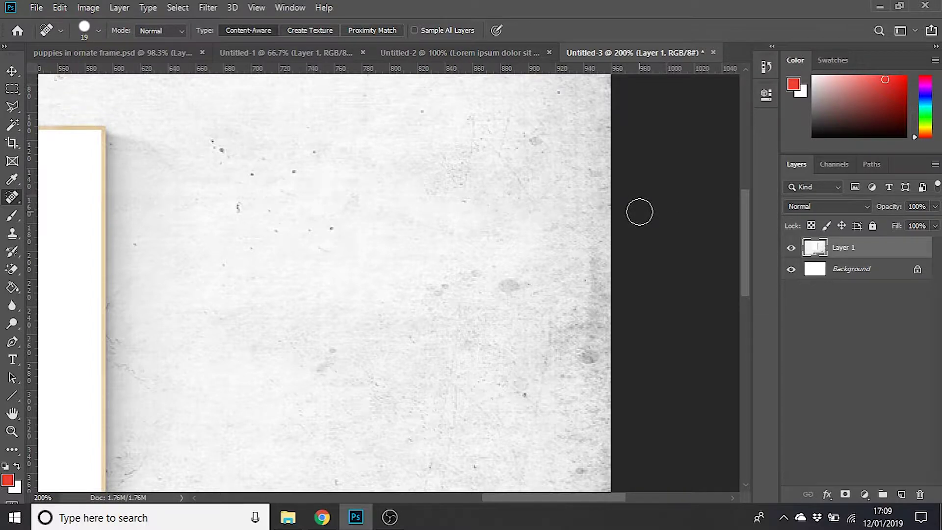
key(ctrl+minus)
key(ctrl+minus)
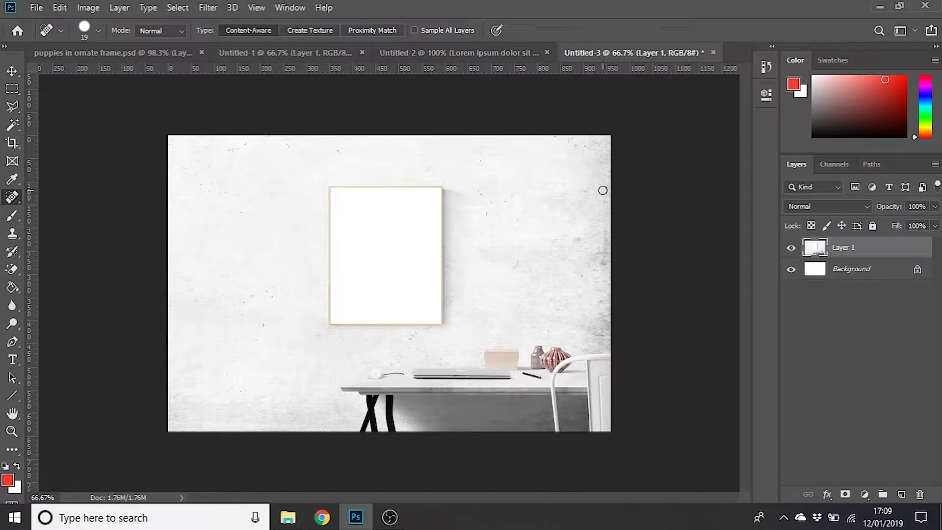
key(ctrl+plus)
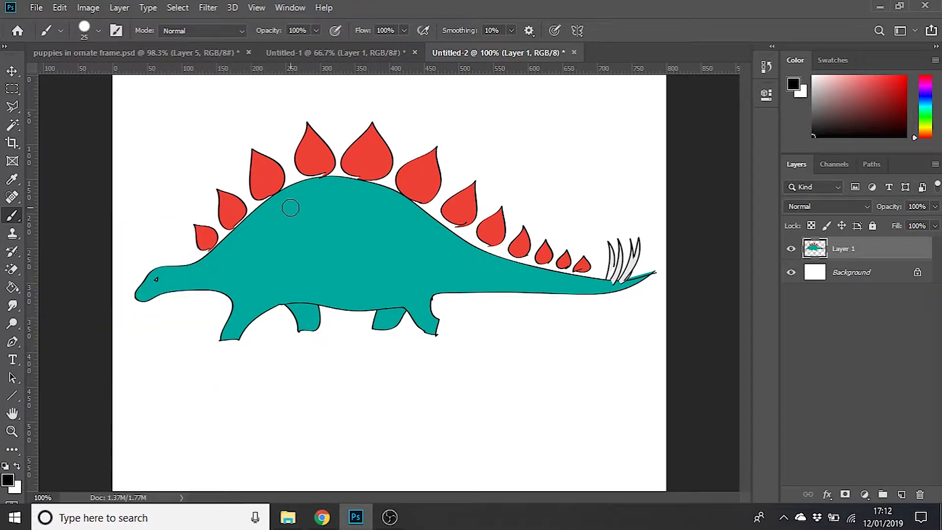
Step: Create a new layer above the dinosaur and paint black scribbles in the canvas's two upper corners with the 25 px Brush
click(118, 8)
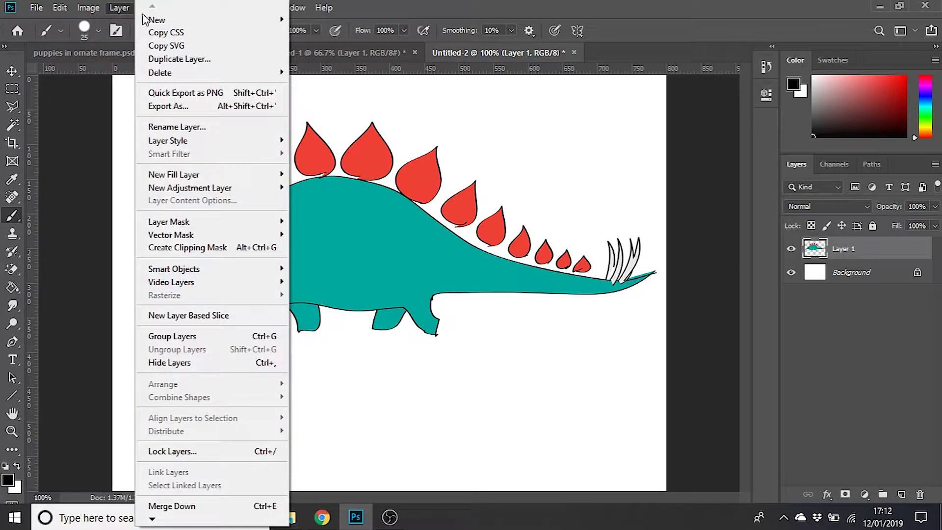
mouse_move(149, 19)
click(328, 20)
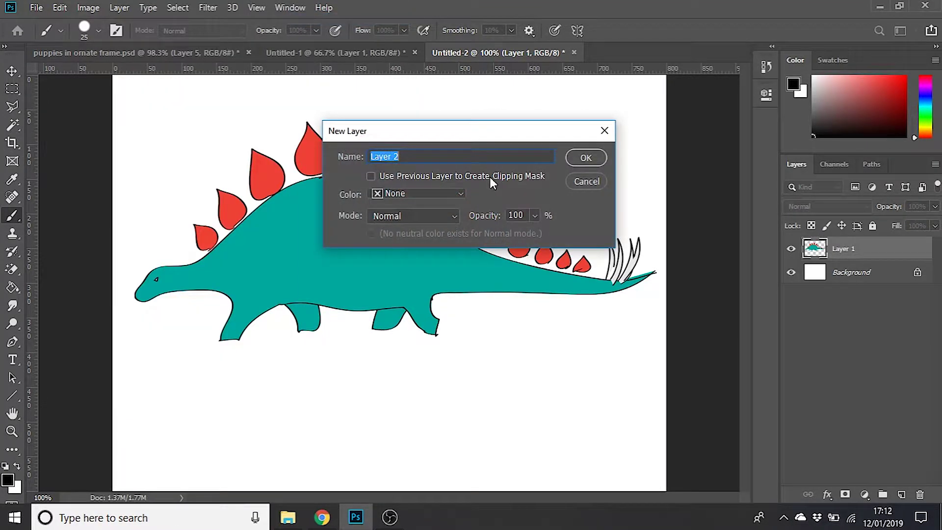
click(585, 157)
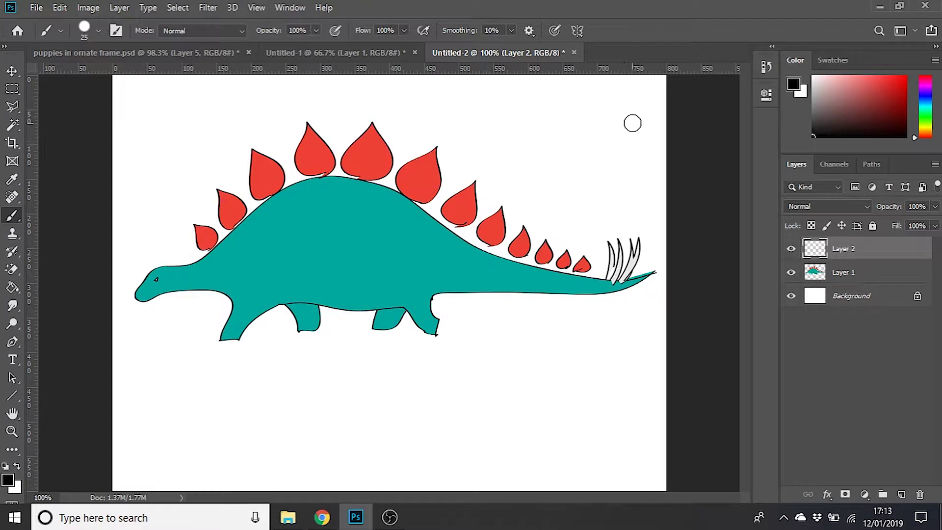
mouse_move(633, 117)
mouse_down()
mouse_move(565, 101)
mouse_move(604, 135)
mouse_move(544, 149)
mouse_move(564, 168)
mouse_move(605, 117)
mouse_move(552, 141)
mouse_move(518, 123)
mouse_up()
mouse_move(177, 94)
mouse_down()
mouse_move(164, 121)
mouse_move(172, 142)
mouse_move(153, 160)
mouse_up()
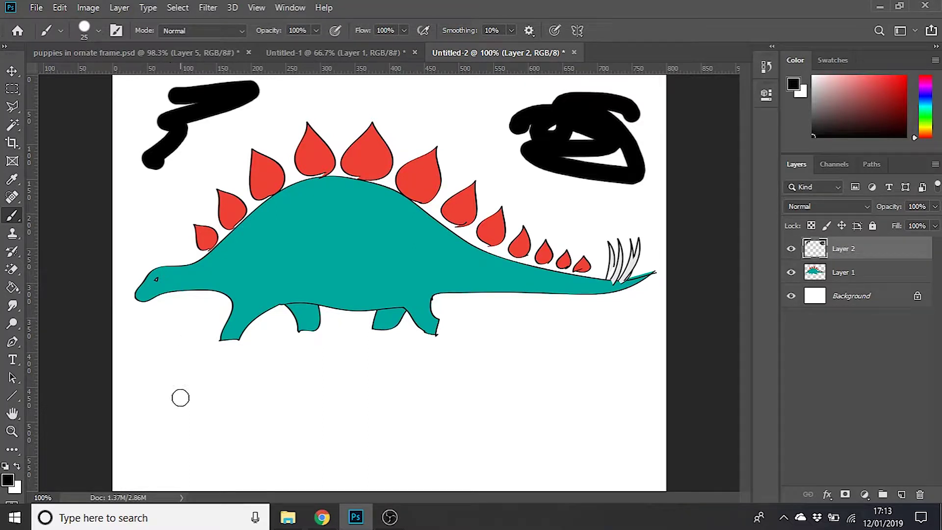
Step: Try blue and teal shades in the Color Picker and set the foreground colour to the back plates' red, ef4136
click(8, 480)
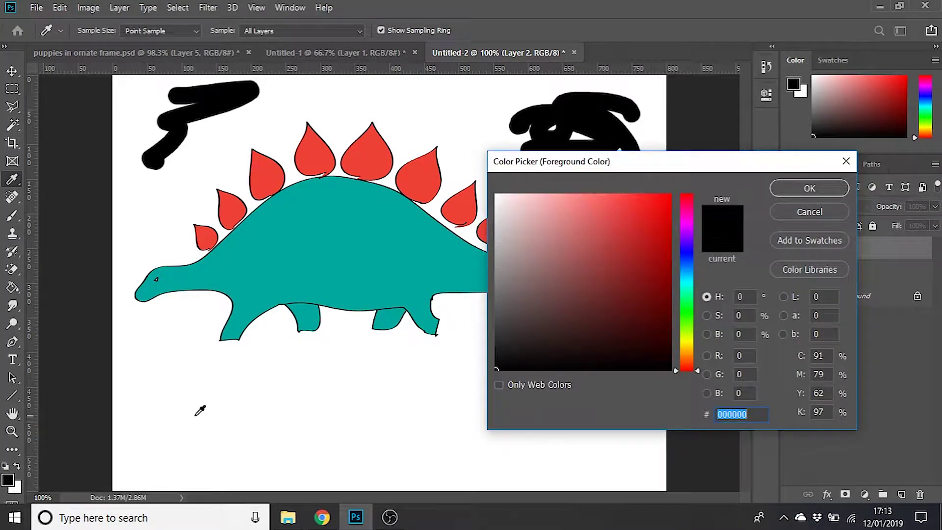
drag(602, 262, 626, 217)
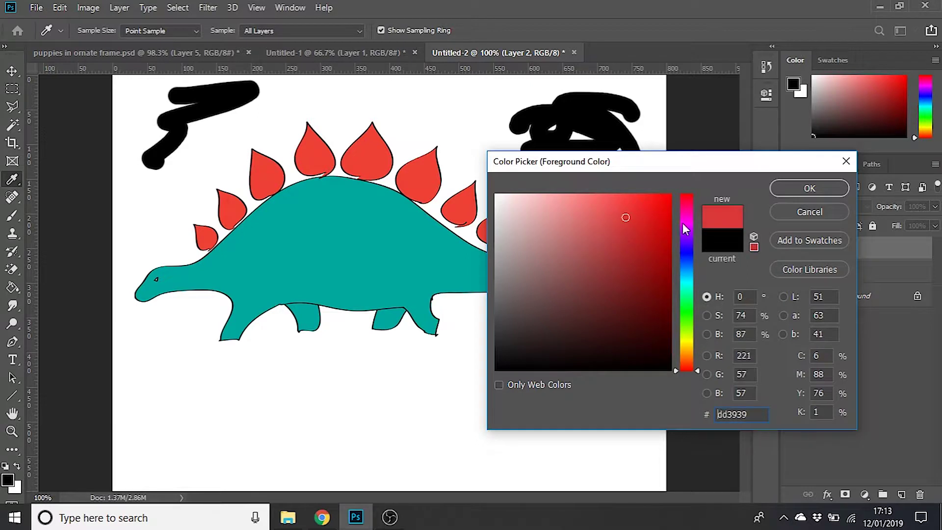
drag(688, 226, 690, 263)
click(573, 265)
click(521, 235)
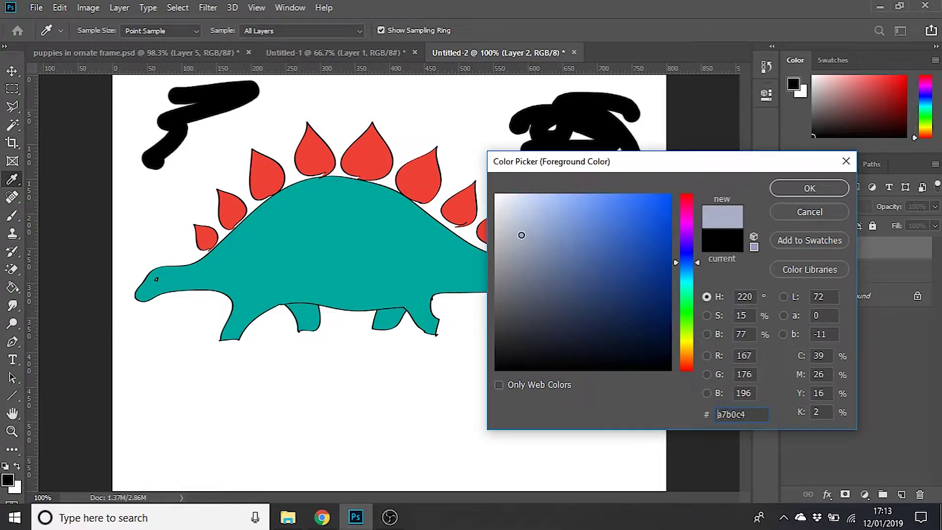
click(608, 204)
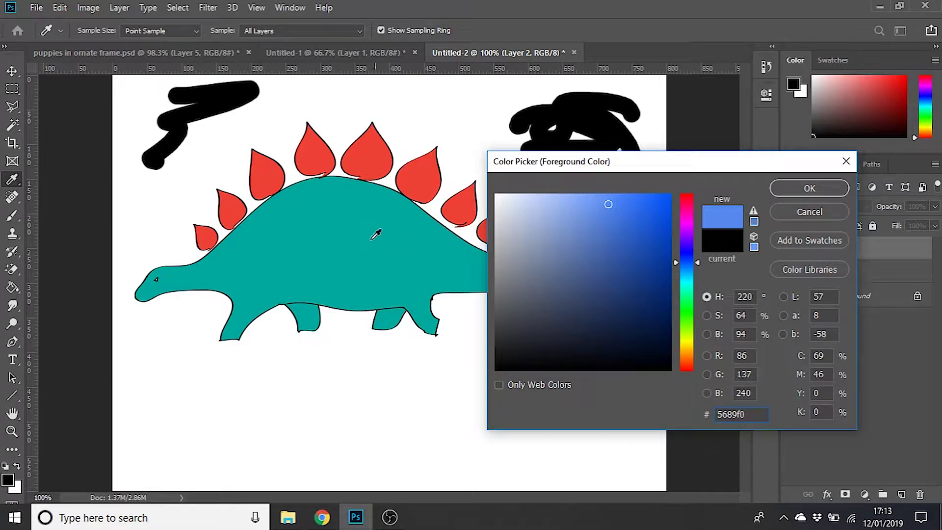
click(312, 210)
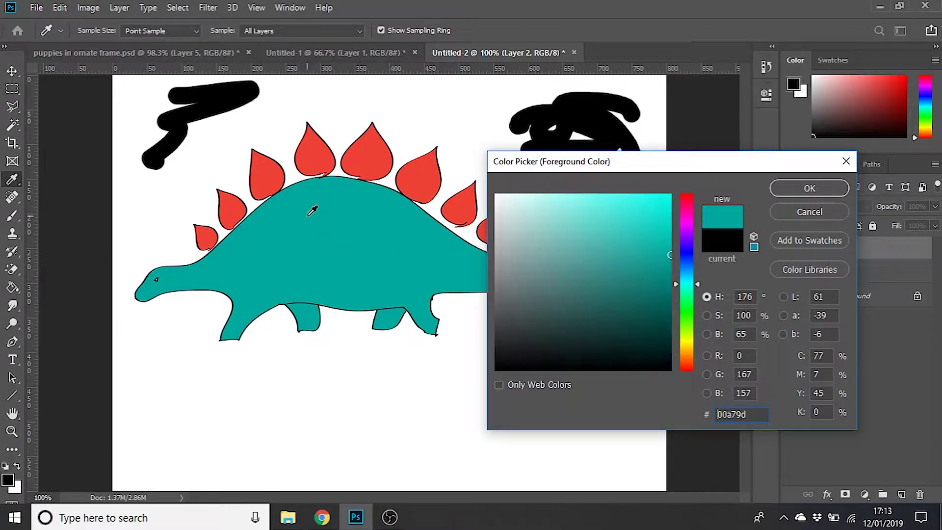
click(309, 153)
click(816, 190)
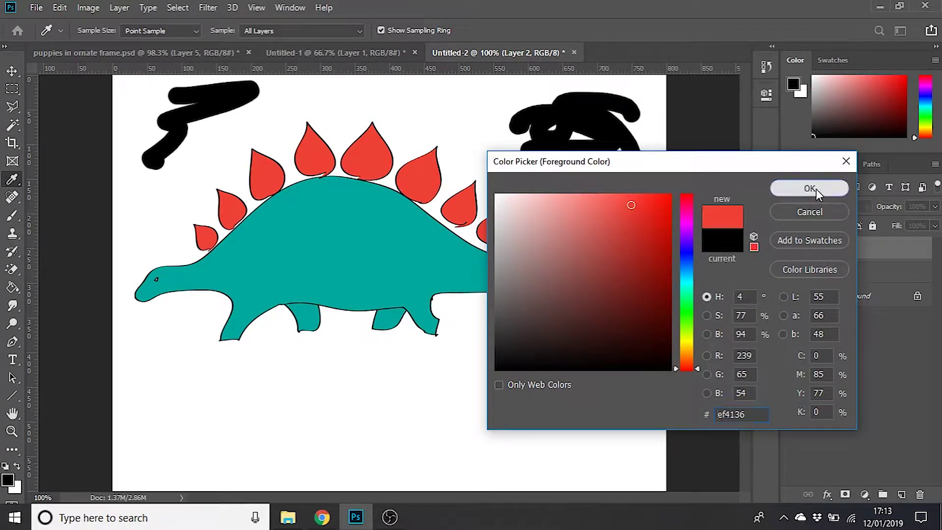
Step: Paint a 25 px red zigzag under the tail and a thick red scribble below the dinosaur at brush size 92 px
key(b)
mouse_move(637, 332)
mouse_down()
mouse_move(569, 328)
mouse_move(512, 338)
mouse_move(626, 350)
mouse_move(518, 367)
mouse_move(520, 392)
mouse_move(613, 417)
mouse_up()
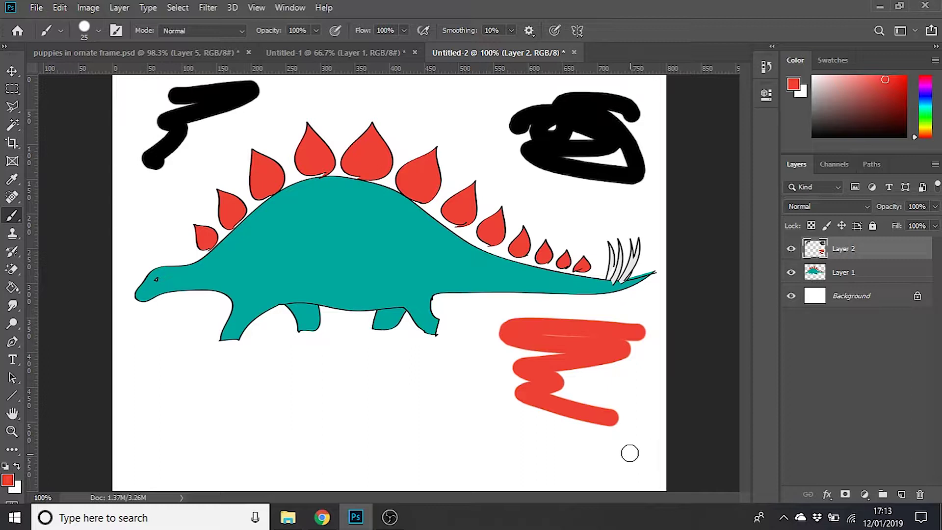
click(83, 26)
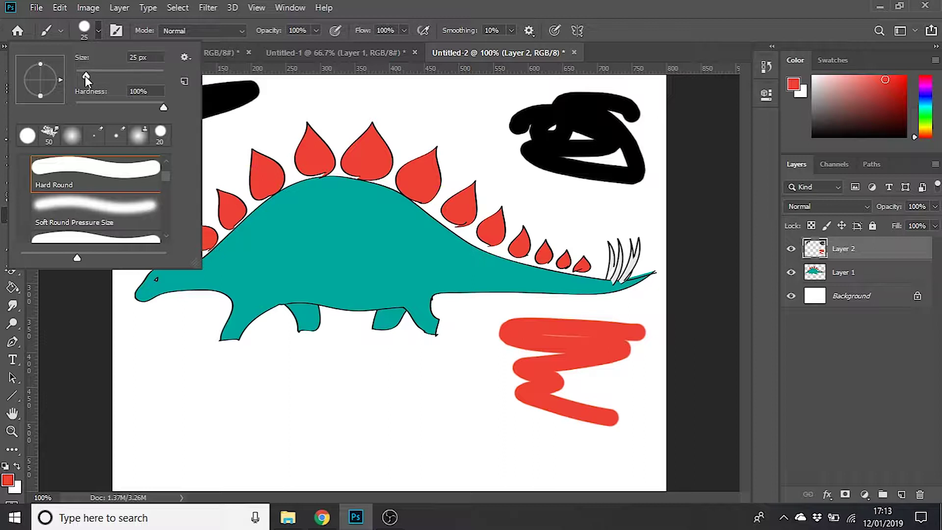
drag(84, 76, 116, 78)
mouse_move(444, 387)
mouse_down()
mouse_move(279, 424)
mouse_move(423, 426)
mouse_move(387, 451)
mouse_move(580, 463)
mouse_up()
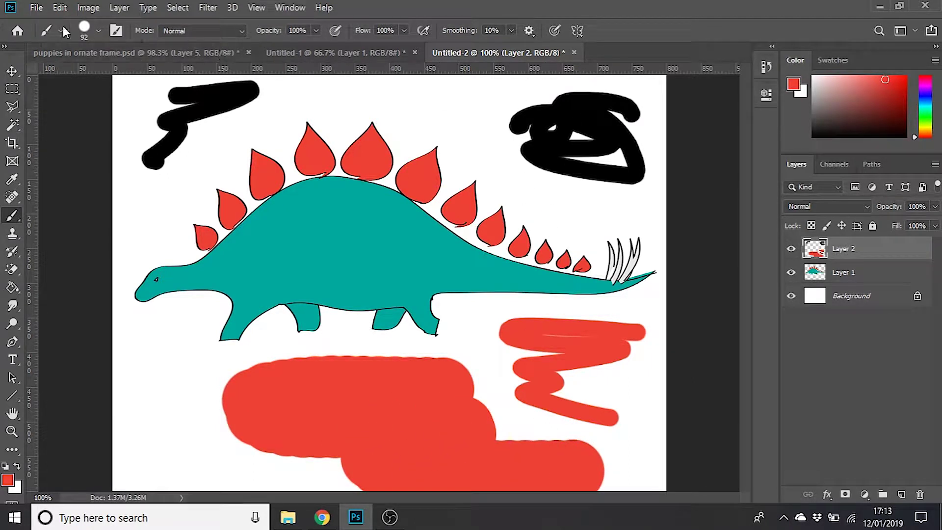
Step: Reduce the brush size to 10 px and paint a thin red squiggle above the dinosaur's back plates
click(81, 27)
mouse_move(116, 75)
mouse_down()
mouse_move(73, 75)
mouse_move(83, 77)
mouse_up()
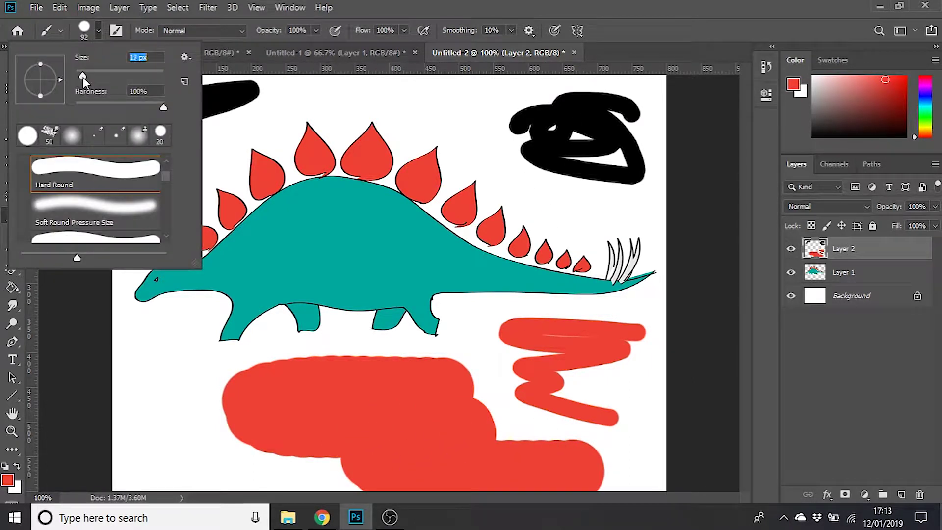
click(479, 111)
mouse_move(479, 112)
mouse_down()
mouse_move(430, 102)
mouse_move(438, 127)
mouse_move(364, 92)
mouse_move(342, 98)
mouse_up()
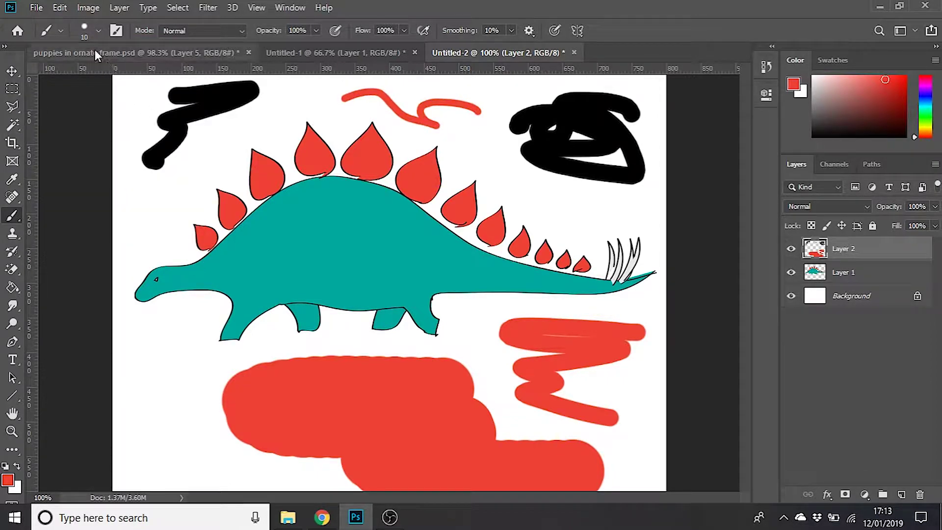
Step: Set the brush hardness to 0% and size to 45 px, and paint a soft-edged red stroke below the dinosaur's head
click(87, 31)
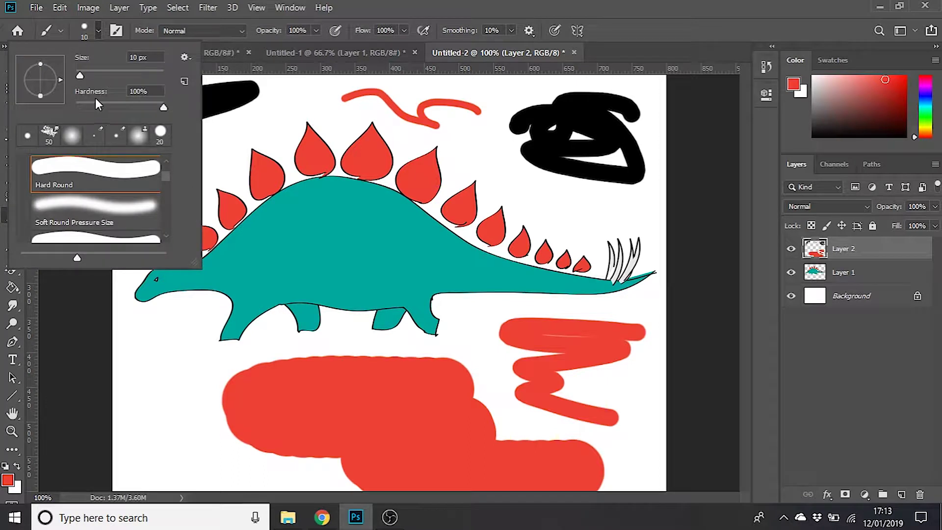
drag(163, 105, 65, 112)
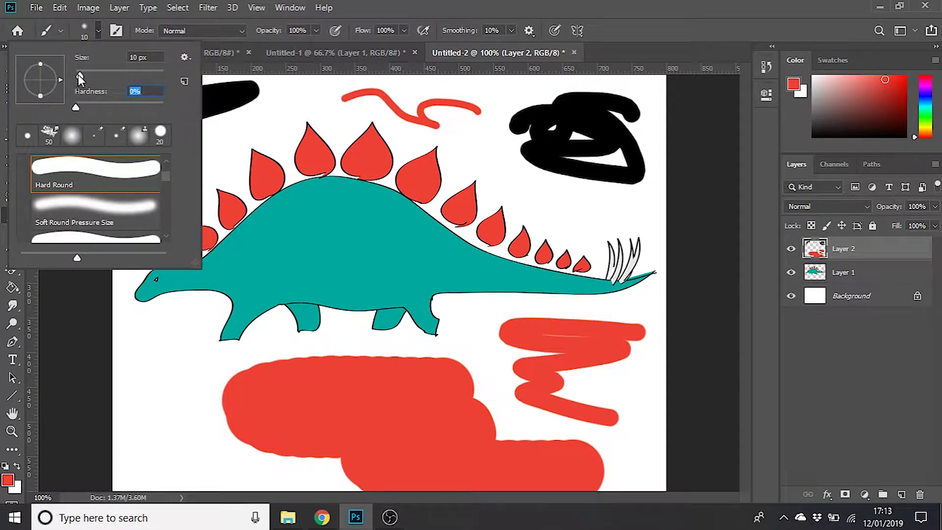
drag(79, 75, 87, 75)
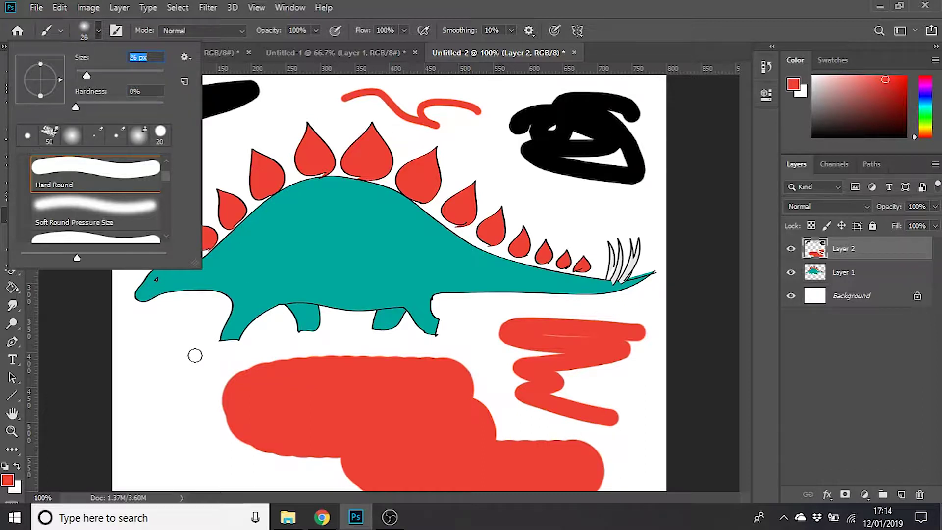
drag(87, 75, 95, 75)
mouse_move(187, 328)
mouse_down()
mouse_move(156, 378)
mouse_move(171, 384)
mouse_move(153, 399)
mouse_move(163, 446)
mouse_move(233, 468)
mouse_move(198, 437)
mouse_move(186, 381)
mouse_move(201, 340)
mouse_move(184, 339)
mouse_move(180, 371)
mouse_move(179, 436)
mouse_move(190, 443)
mouse_move(176, 400)
mouse_up()
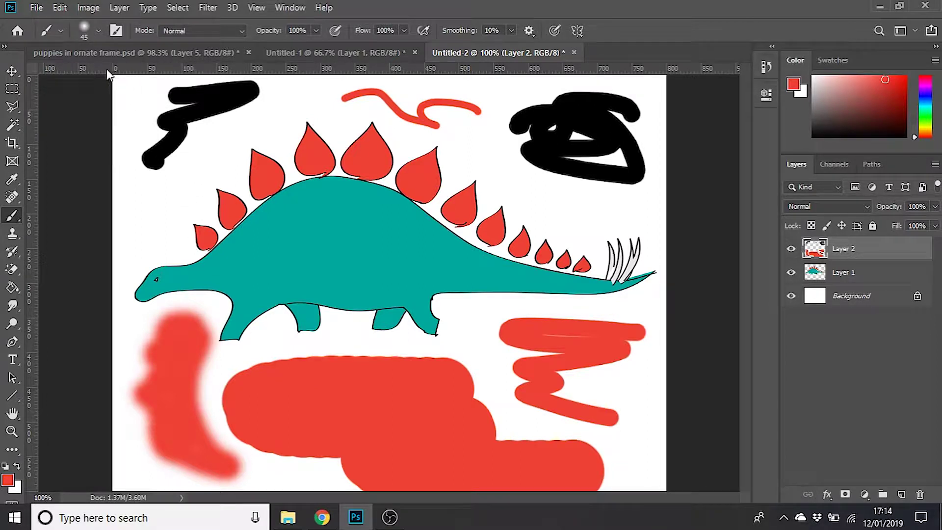
Step: Look through the brush presets, including the Dry Media Brushes folder with Kyle's pencil and charcoal brushes
click(85, 33)
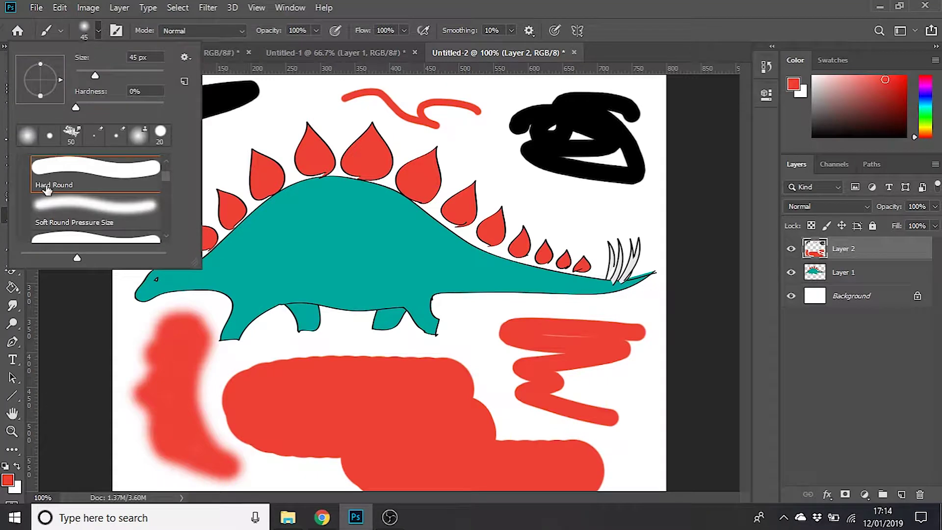
scroll(47, 191, down, 1)
scroll(47, 191, down, 4)
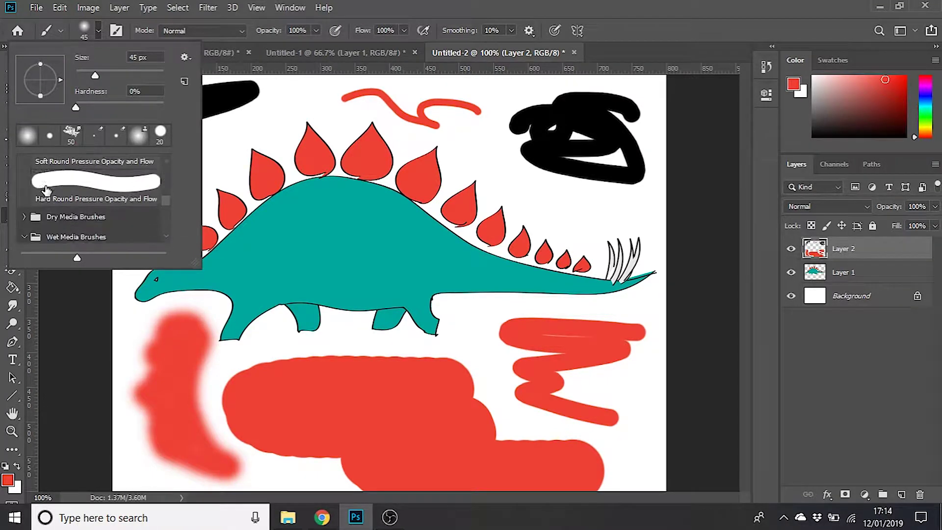
click(24, 212)
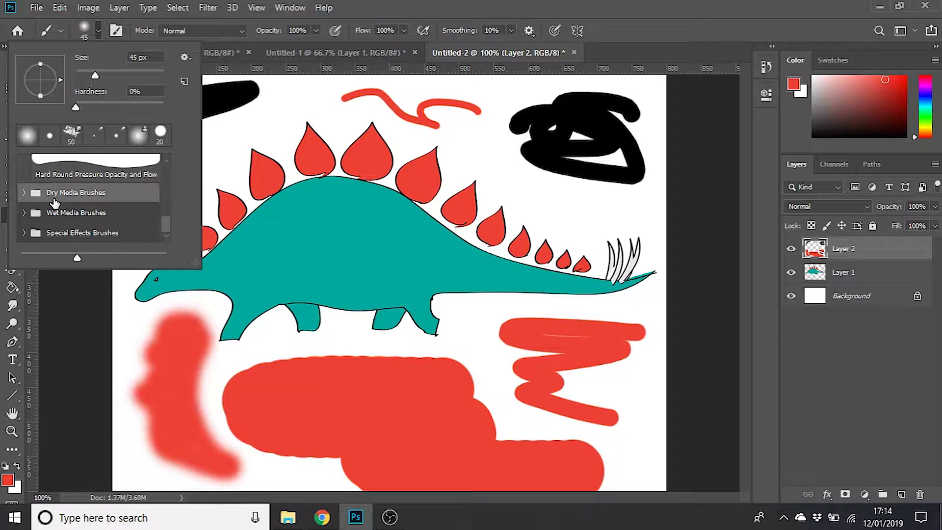
click(24, 192)
scroll(84, 208, down, 3)
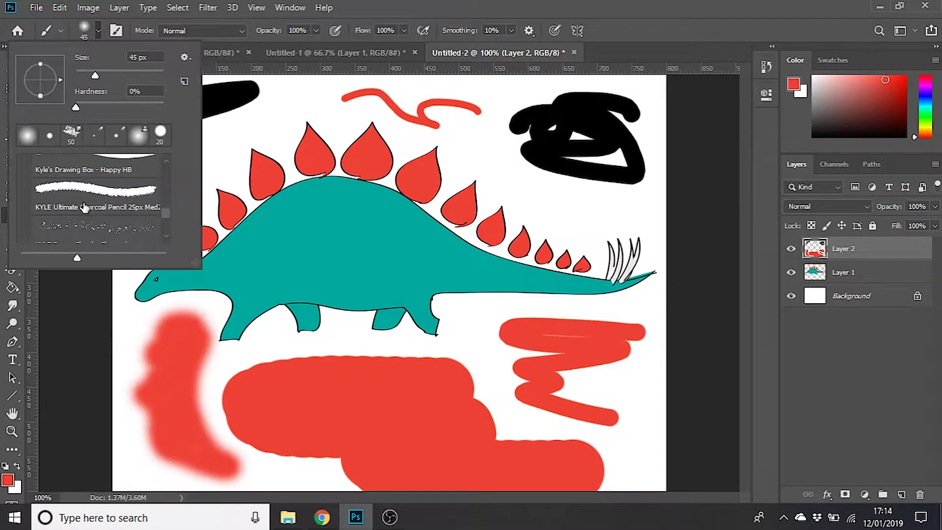
scroll(128, 213, down, 3)
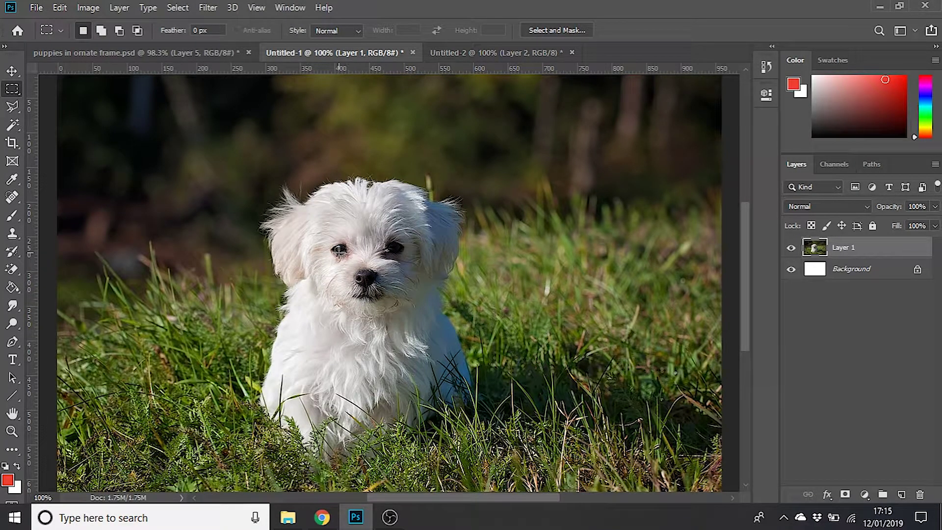
Step: Paint with the Clone Stamp tool at size 44 over the dark background and grass beside the puppy
click(13, 233)
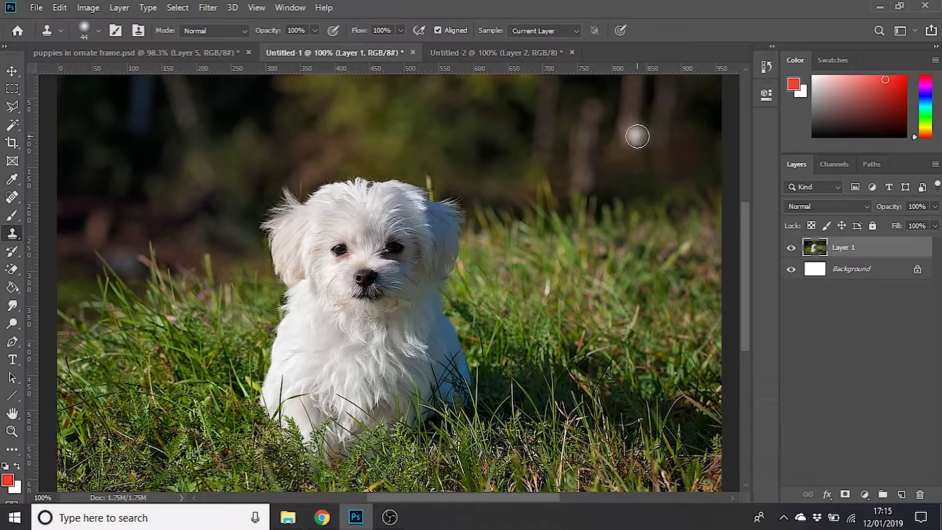
mouse_move(607, 135)
mouse_down()
mouse_move(629, 146)
mouse_move(588, 141)
mouse_move(582, 163)
mouse_move(624, 172)
mouse_move(645, 153)
mouse_move(633, 135)
mouse_move(604, 129)
mouse_move(575, 148)
mouse_move(575, 177)
mouse_move(598, 187)
mouse_move(626, 187)
mouse_move(654, 165)
mouse_move(650, 135)
mouse_move(622, 121)
mouse_move(583, 121)
mouse_move(561, 148)
mouse_move(569, 188)
mouse_move(559, 167)
mouse_move(566, 198)
mouse_move(551, 209)
mouse_move(582, 199)
mouse_move(591, 218)
mouse_move(625, 221)
mouse_move(633, 207)
mouse_move(648, 222)
mouse_move(642, 191)
mouse_move(665, 201)
mouse_move(668, 174)
mouse_move(657, 180)
mouse_move(677, 141)
mouse_move(661, 146)
mouse_move(684, 132)
mouse_move(677, 110)
mouse_move(660, 131)
mouse_move(674, 112)
mouse_move(653, 101)
mouse_move(635, 118)
mouse_move(631, 100)
mouse_move(590, 105)
mouse_move(579, 119)
mouse_move(608, 104)
mouse_move(580, 102)
mouse_move(571, 120)
mouse_move(601, 97)
mouse_move(635, 88)
mouse_move(665, 96)
mouse_move(691, 121)
mouse_move(707, 184)
mouse_move(688, 168)
mouse_move(696, 229)
mouse_move(673, 194)
mouse_move(672, 241)
mouse_move(627, 166)
mouse_move(574, 134)
mouse_move(536, 171)
mouse_move(568, 136)
mouse_move(532, 164)
mouse_move(520, 189)
mouse_move(550, 173)
mouse_move(545, 211)
mouse_move(574, 209)
mouse_move(554, 260)
mouse_move(618, 250)
mouse_move(603, 236)
mouse_move(647, 262)
mouse_move(693, 257)
mouse_move(637, 267)
mouse_move(587, 243)
mouse_up()
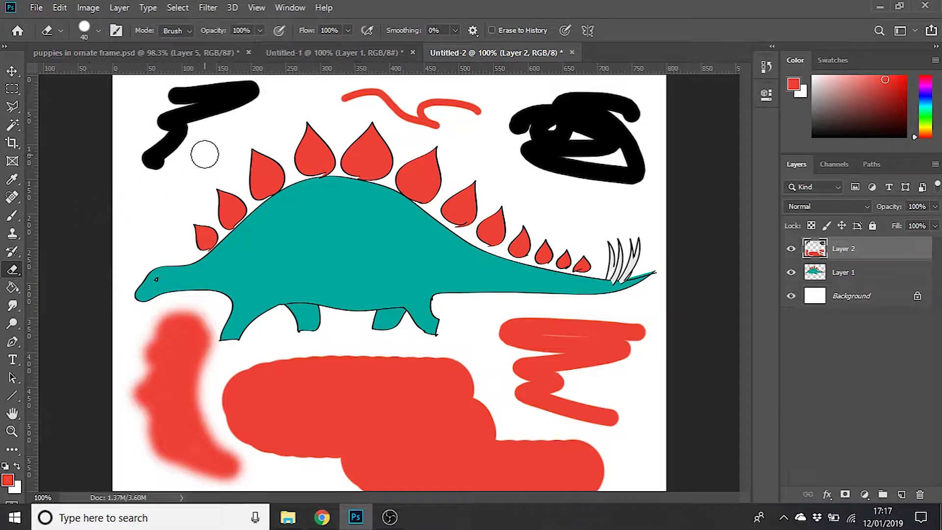
Step: Erase the black zigzag and thin red squiggle above the dinosaur, and toggle Layer 2's visibility off and on
mouse_move(279, 94)
mouse_down()
mouse_move(166, 90)
mouse_move(152, 99)
mouse_move(253, 99)
mouse_move(168, 124)
mouse_move(192, 125)
mouse_move(136, 167)
mouse_move(168, 166)
mouse_move(345, 97)
mouse_move(446, 121)
mouse_move(416, 101)
mouse_move(475, 106)
mouse_move(449, 104)
mouse_up()
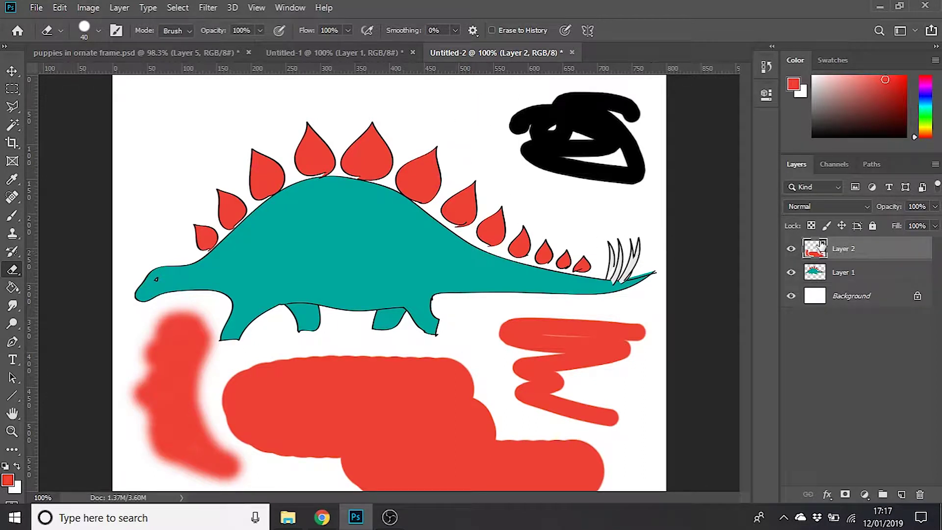
click(791, 249)
click(790, 249)
Step: Try erasing a broad zigzag across the dinosaur on Layer 1, and undo the erasure
click(866, 275)
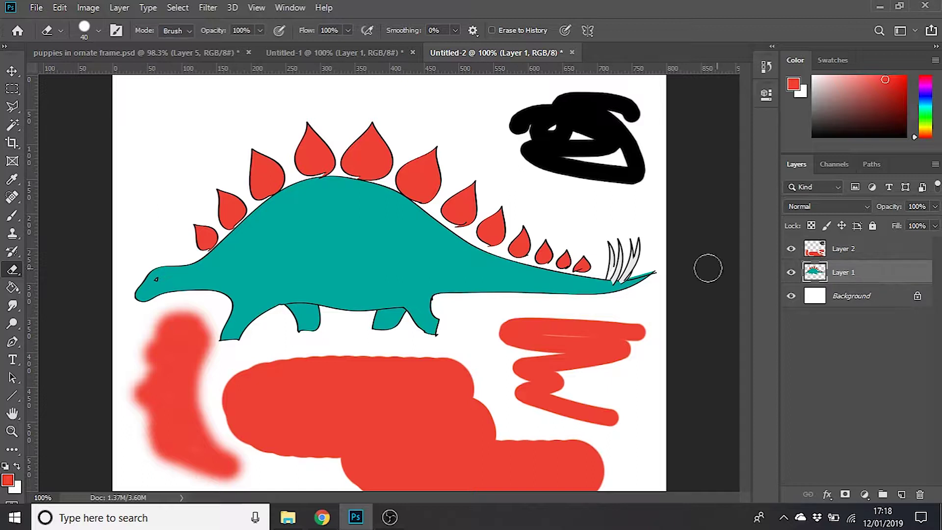
mouse_move(482, 197)
mouse_down()
mouse_move(308, 175)
mouse_move(374, 220)
mouse_move(353, 255)
mouse_move(427, 286)
mouse_move(333, 314)
mouse_up()
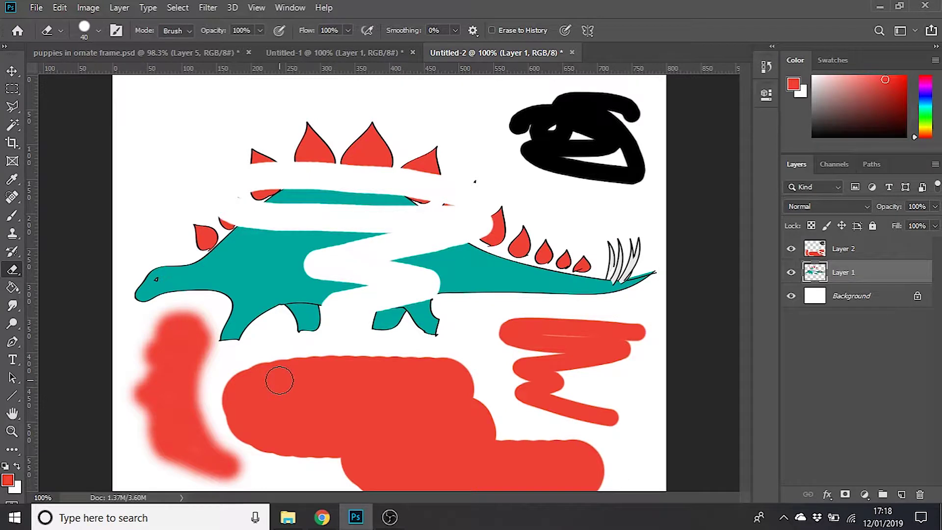
key(ctrl+z)
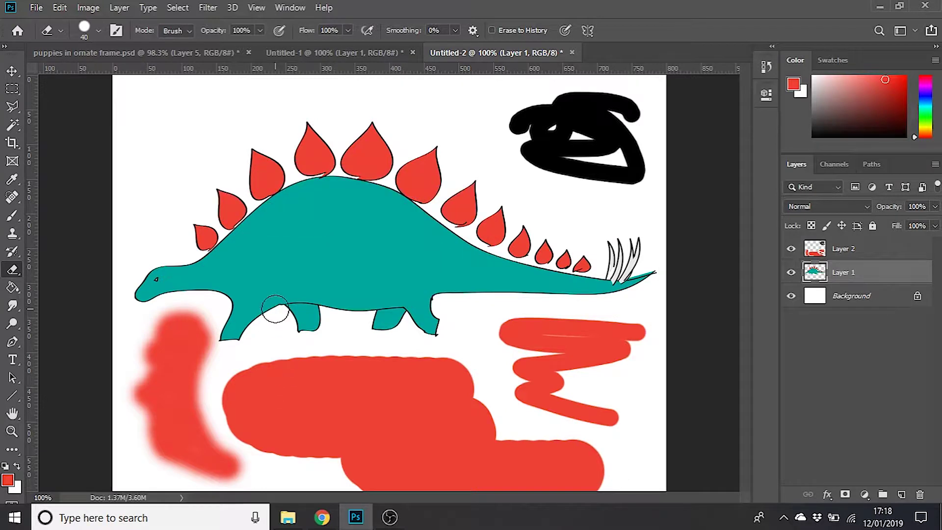
Step: Set the eraser size to 73 px and erase the black scribble above the tail on Layer 2
click(82, 31)
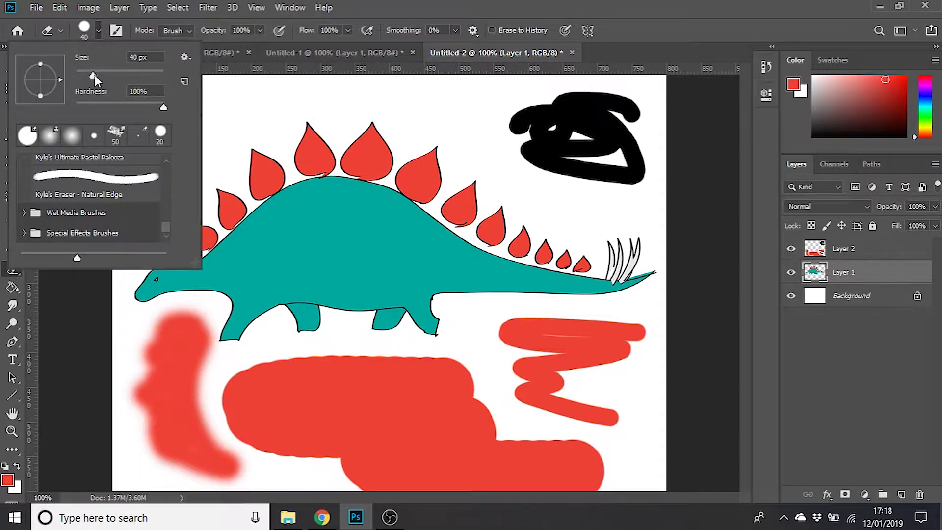
drag(95, 76, 108, 79)
mouse_move(642, 114)
mouse_down()
mouse_move(548, 102)
mouse_move(654, 149)
mouse_move(608, 150)
mouse_move(624, 115)
mouse_move(595, 168)
mouse_move(540, 143)
mouse_up()
click(873, 254)
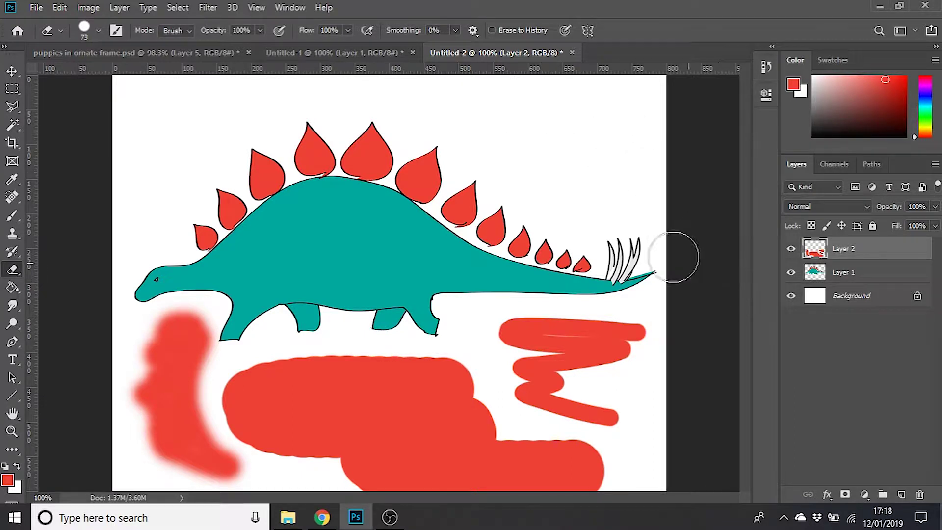
Step: Remove the remaining red strokes from Layer 2 with the Magic Eraser at tolerance 80
right_click(13, 271)
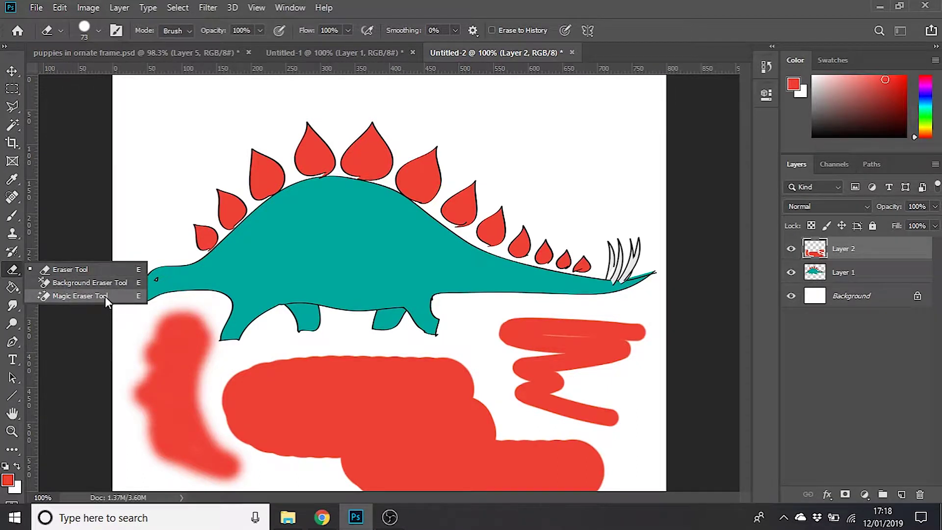
click(78, 296)
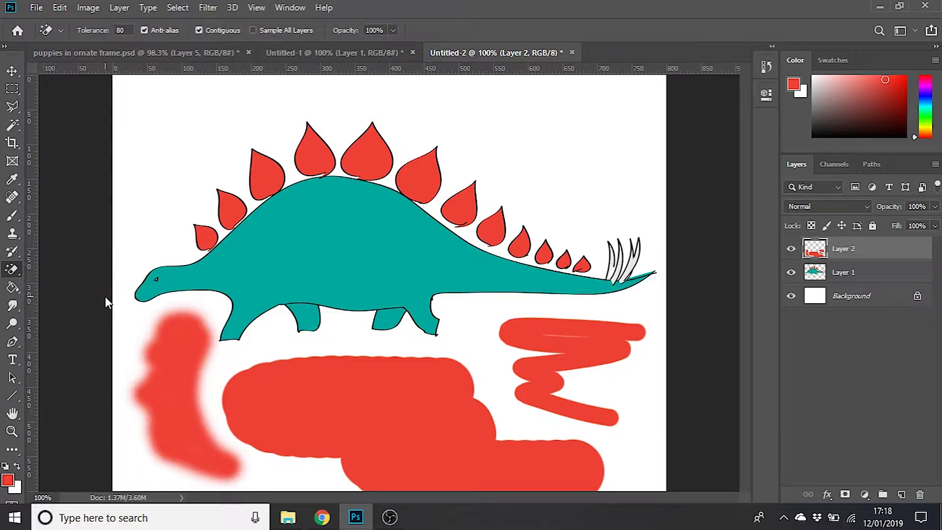
click(378, 391)
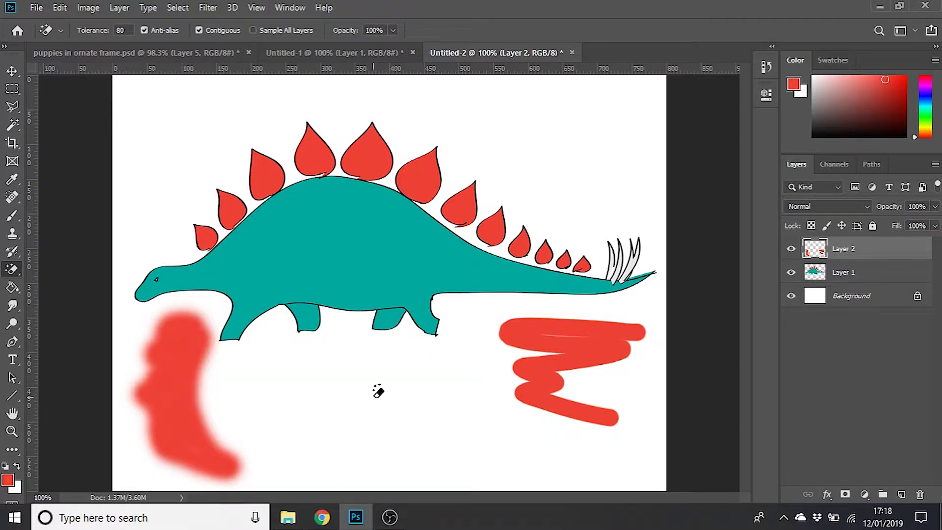
click(521, 338)
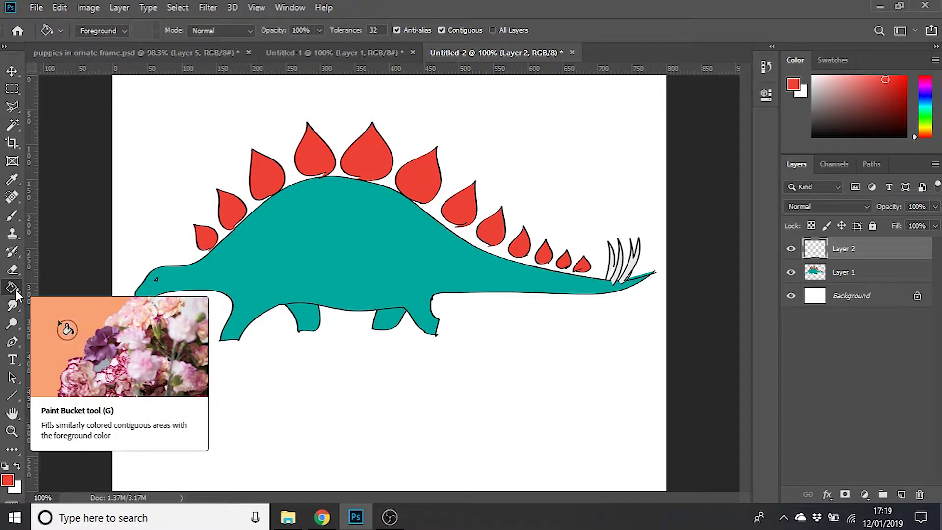
Step: Set the foreground colour to bright green, 46f64f
click(8, 480)
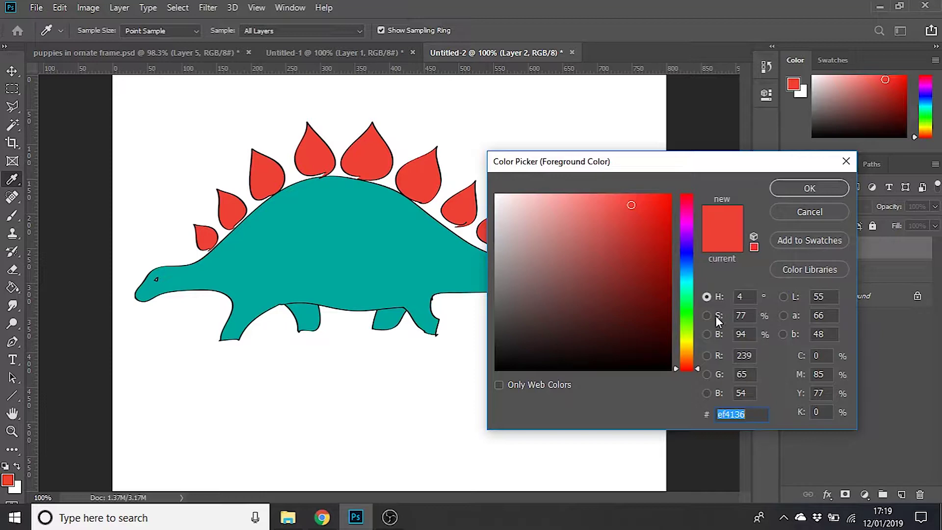
click(685, 309)
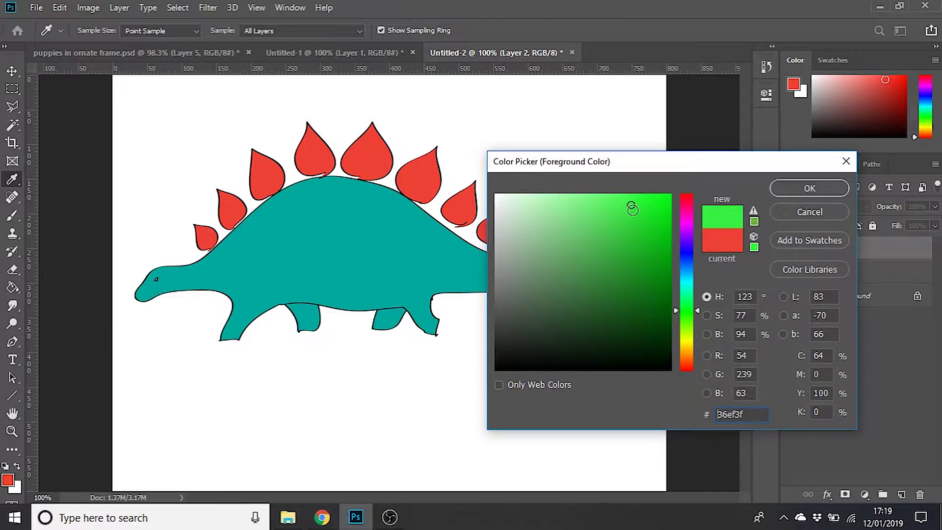
drag(632, 208, 621, 200)
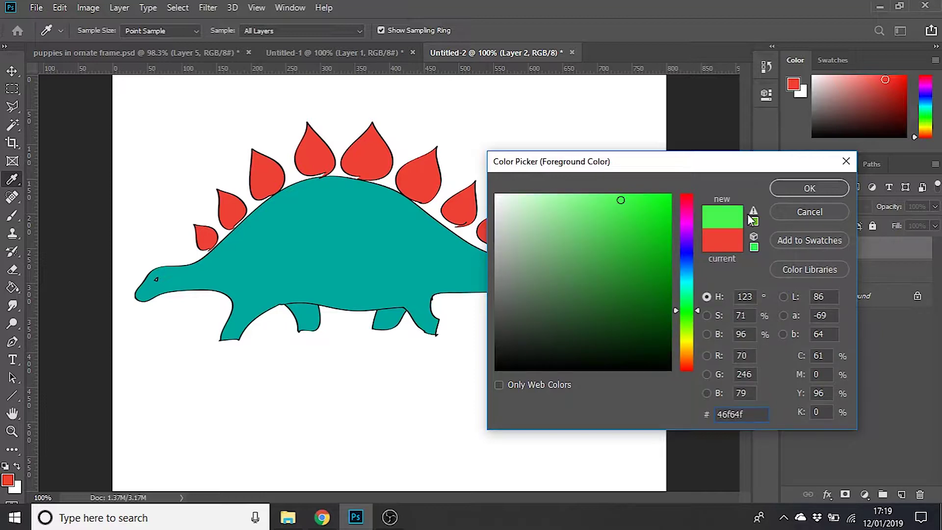
click(811, 188)
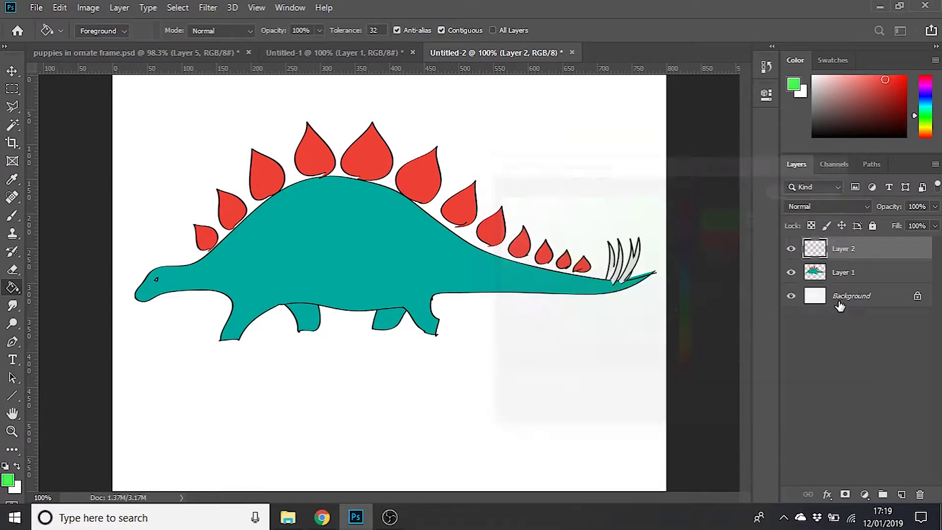
Step: Fill the dinosaur's body and its two far legs on Layer 1 with green using the Paint Bucket
click(894, 277)
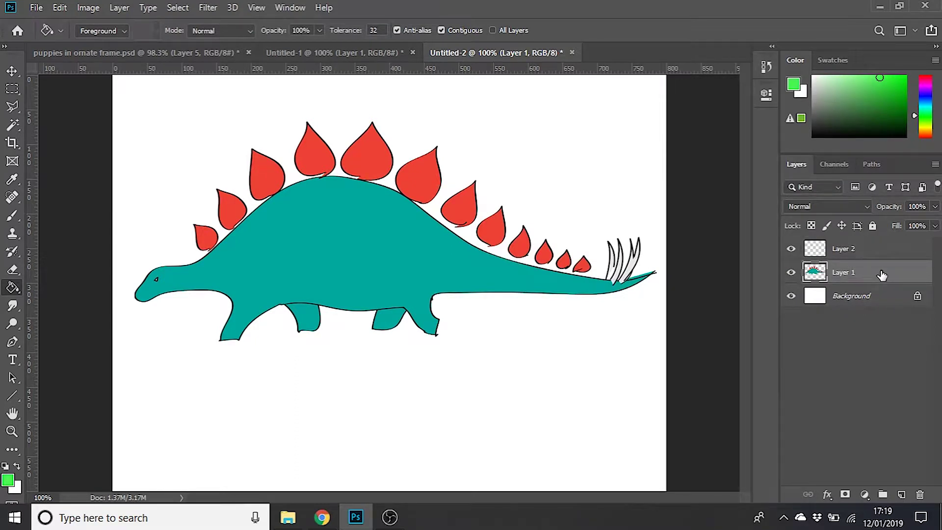
click(329, 237)
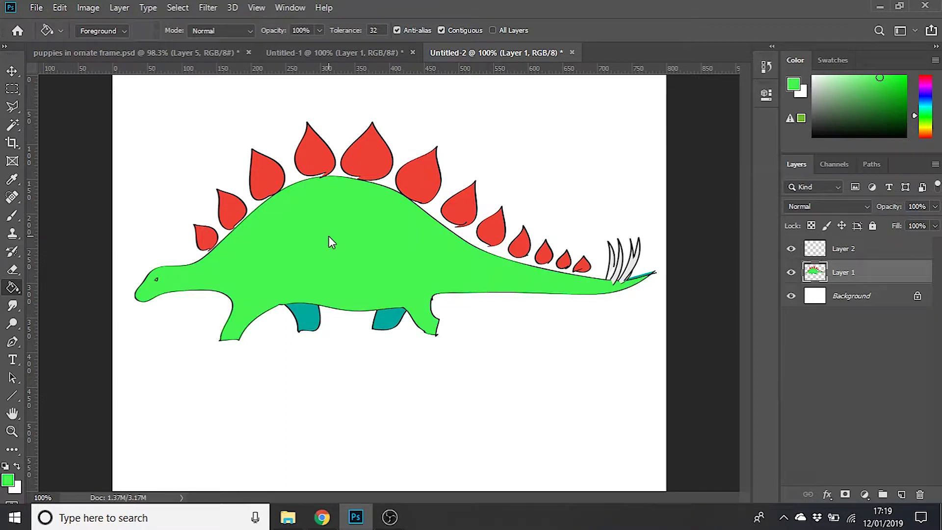
click(390, 319)
click(307, 322)
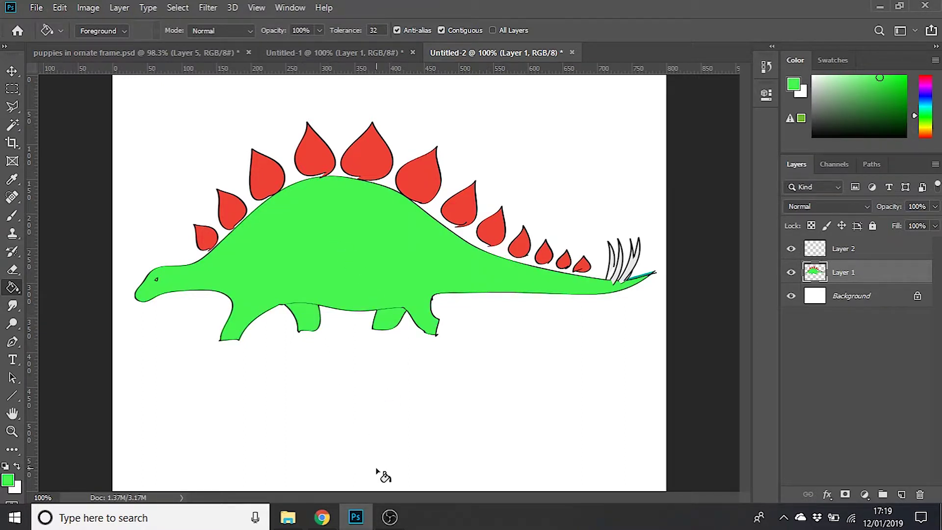
Step: Set the foreground colour to purple, c646f6
click(8, 480)
drag(677, 254, 698, 228)
click(792, 189)
Step: Fill every second back plate with purple, starting with the second plate from the head and ending at the tail
click(223, 204)
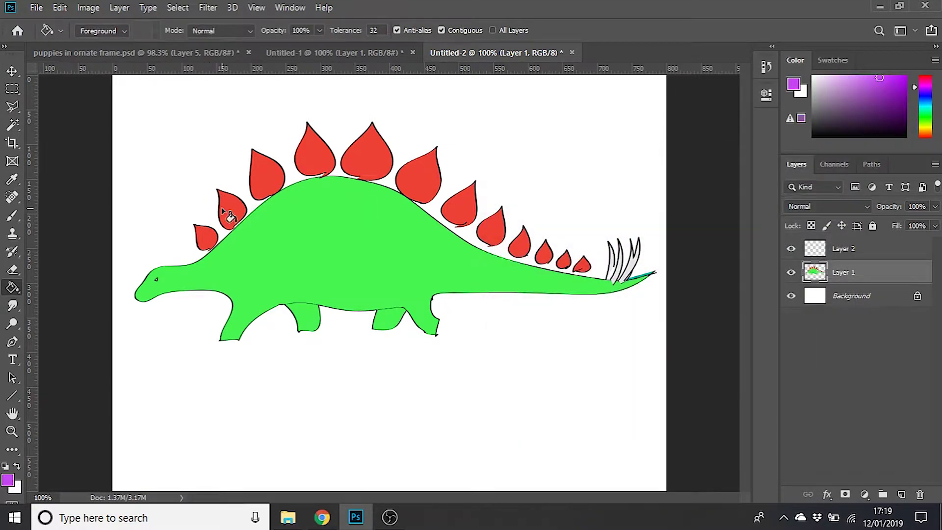
click(319, 165)
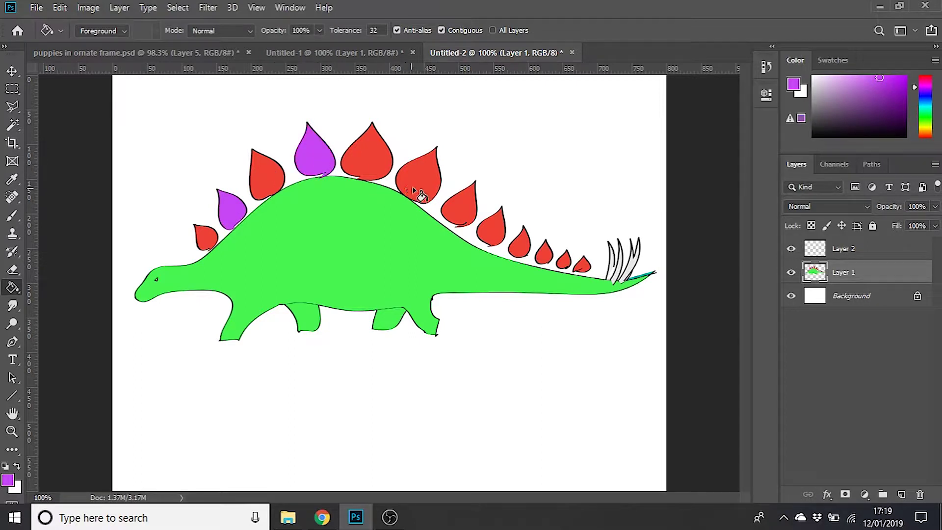
click(418, 191)
click(494, 235)
click(549, 256)
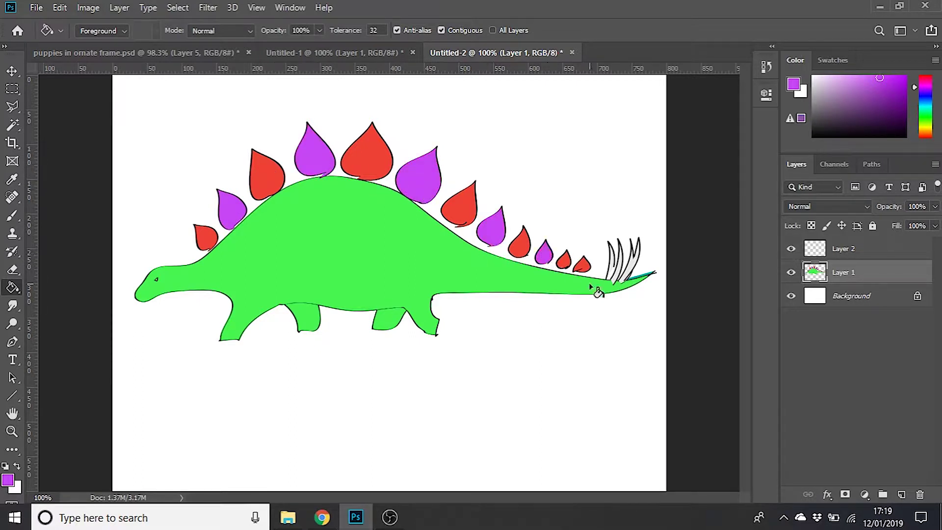
click(585, 268)
Step: Set the foreground colour to pale blue, cbe1ff, and fill the Background layer with it
click(8, 479)
text(cbe1ff)
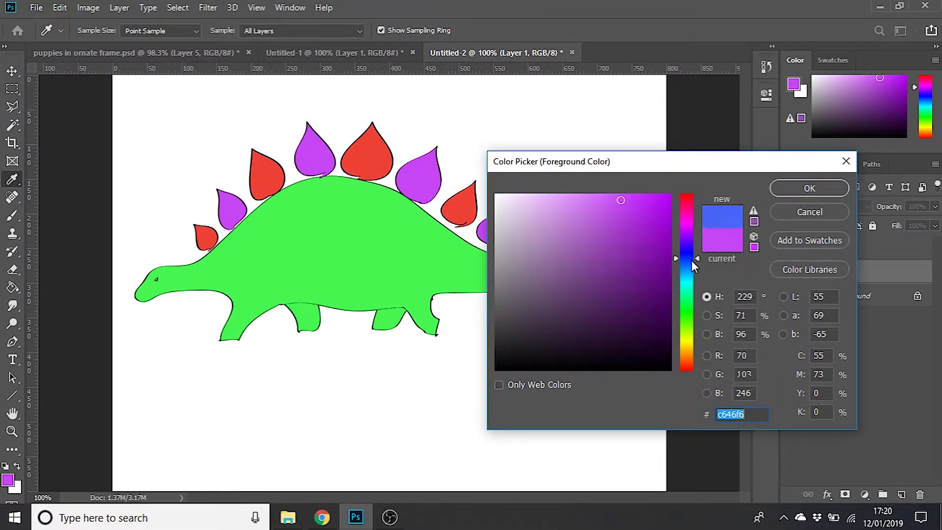
click(823, 187)
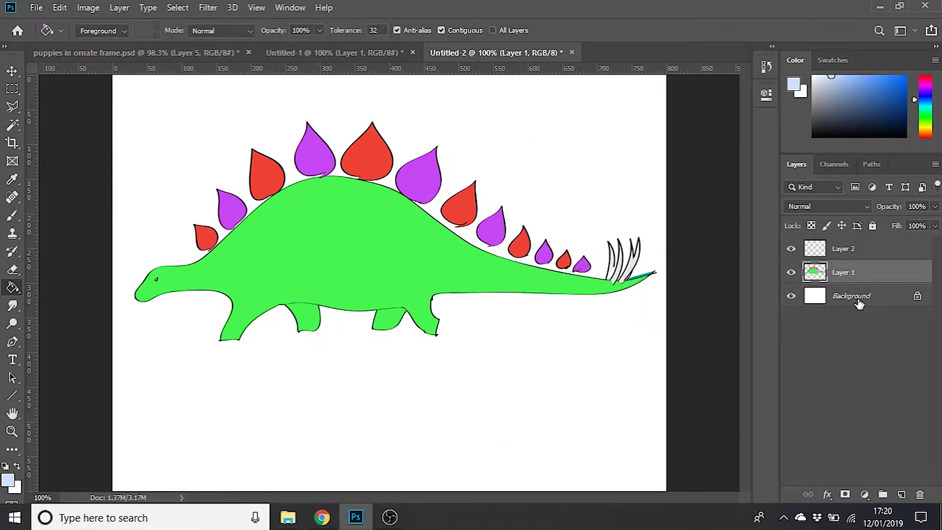
click(859, 303)
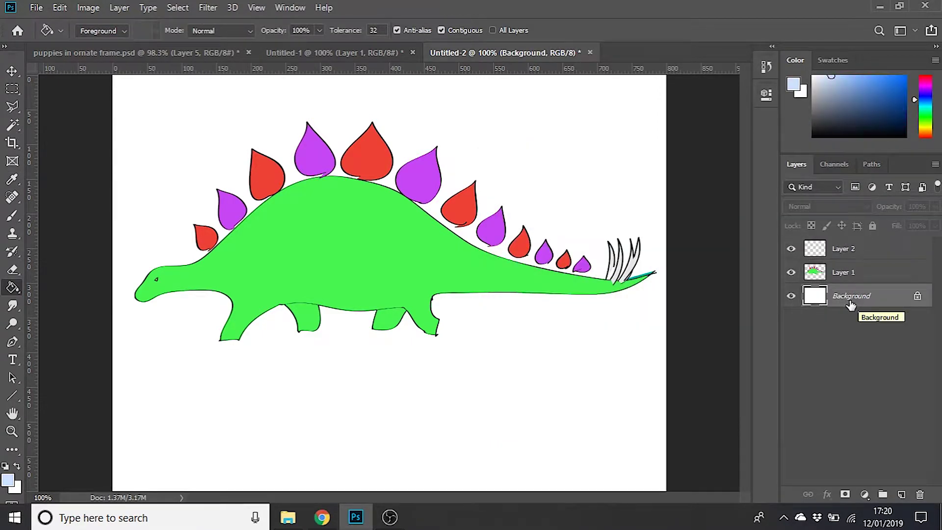
click(553, 141)
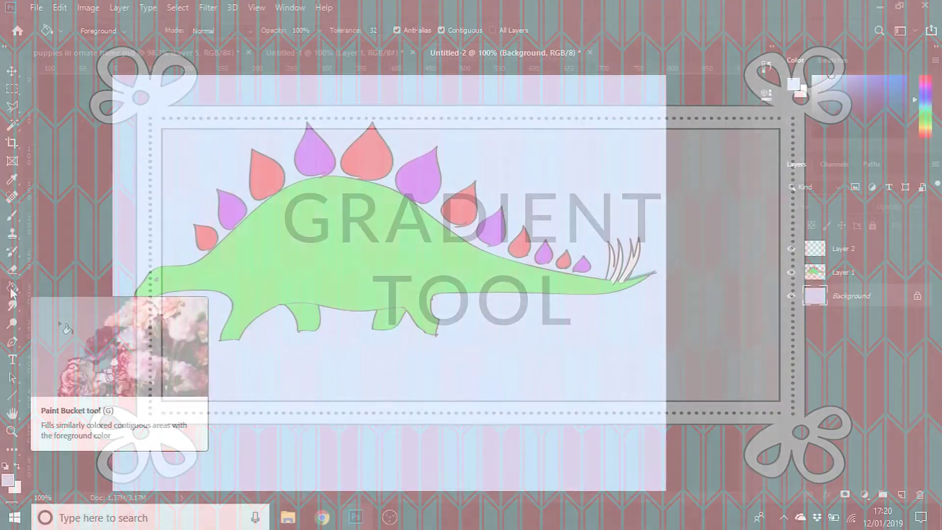
Step: With the Gradient tool, start from the Foreground to Background preset and set its starting colour stop to the dinosaur's green, 46f64f
right_click(10, 288)
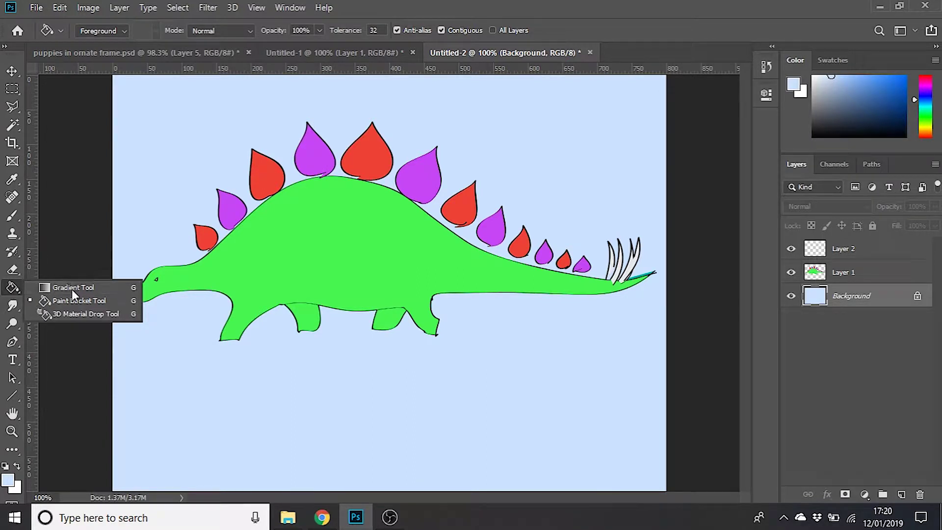
click(106, 288)
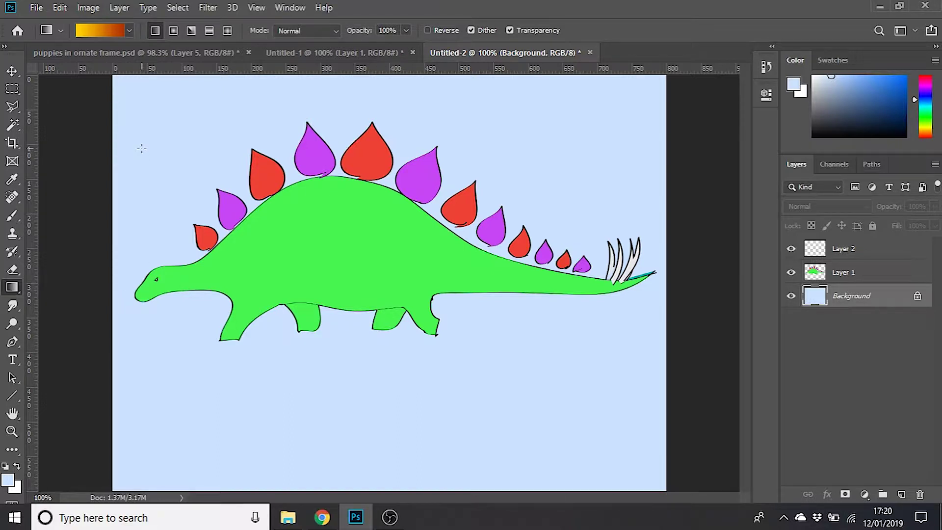
click(113, 30)
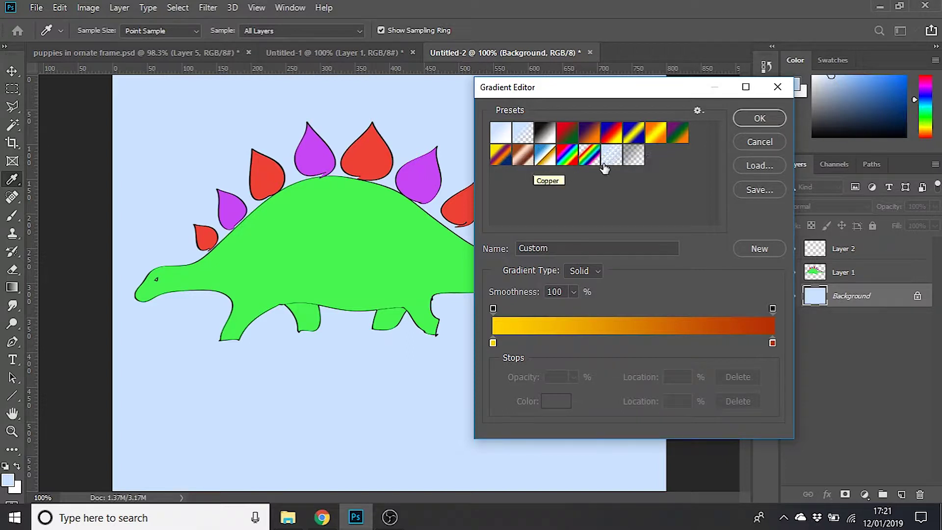
click(499, 131)
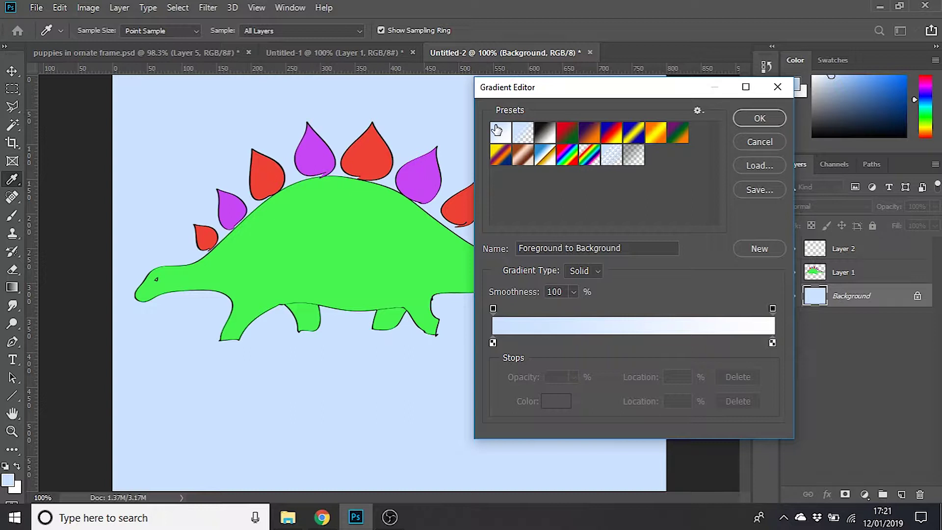
click(492, 342)
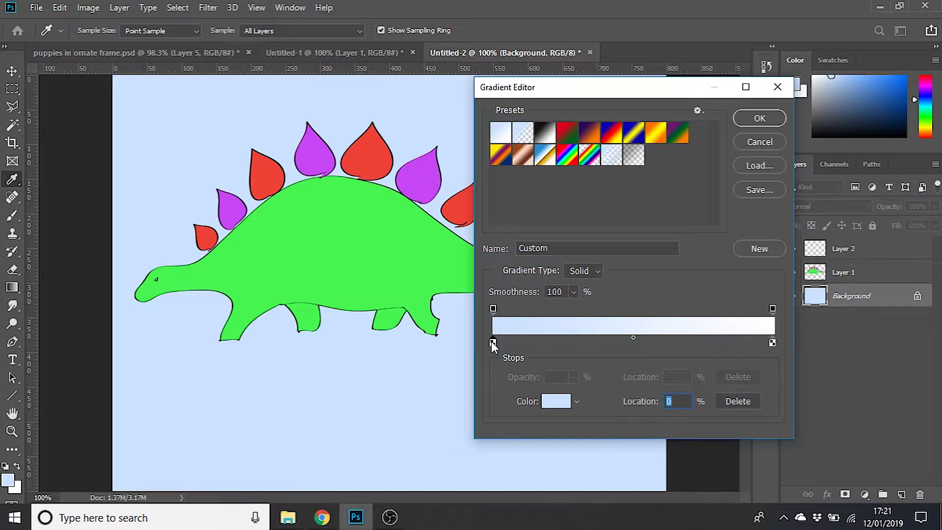
click(558, 400)
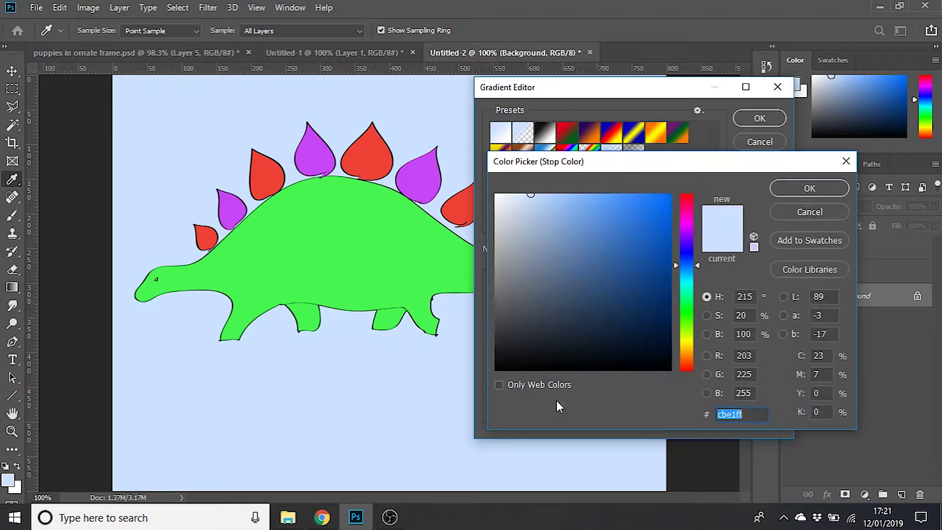
click(366, 235)
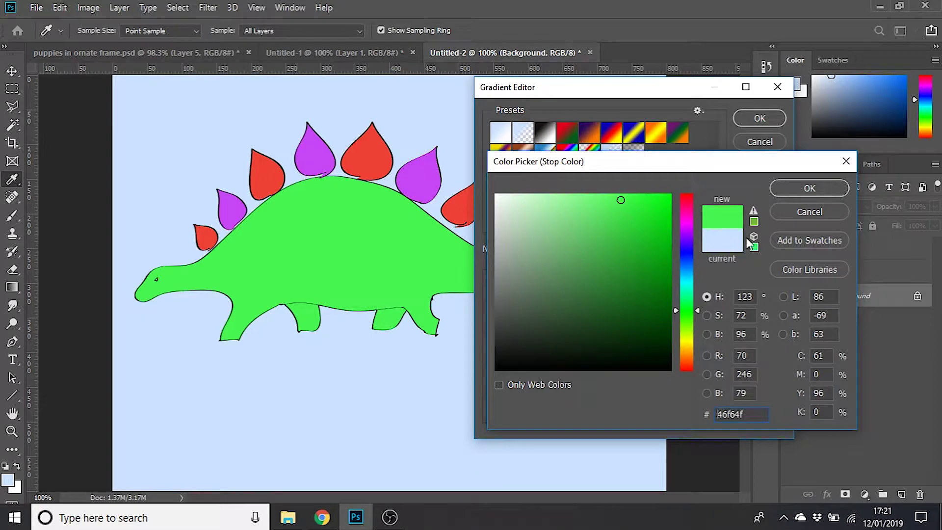
click(794, 187)
Step: Set the gradient's end colour stop to dark green, 07780d, and accept the edited gradient
click(772, 342)
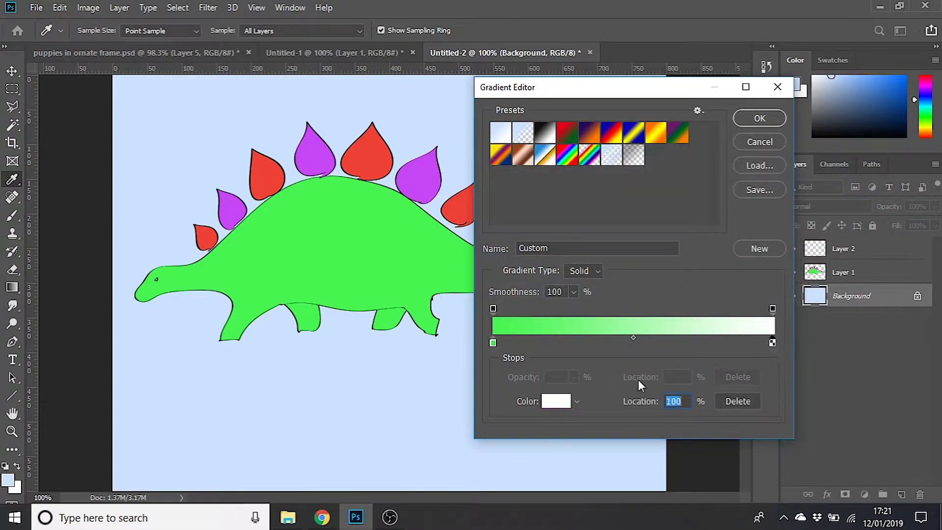
click(555, 401)
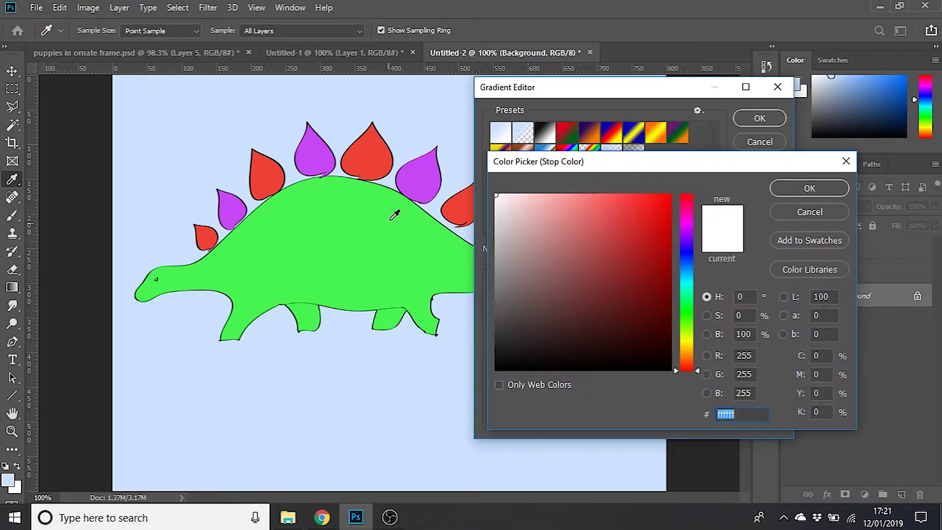
click(368, 208)
mouse_move(615, 254)
mouse_down()
mouse_move(628, 247)
mouse_move(660, 287)
mouse_up()
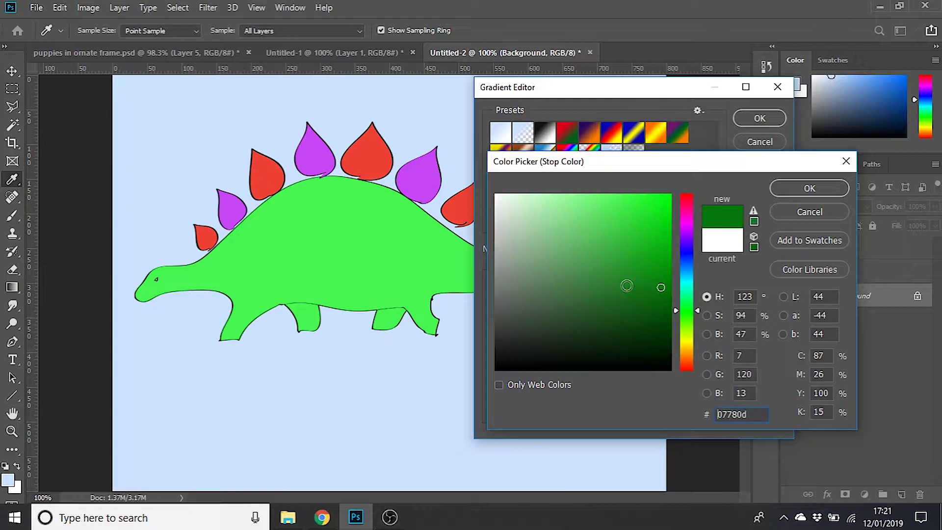
click(800, 189)
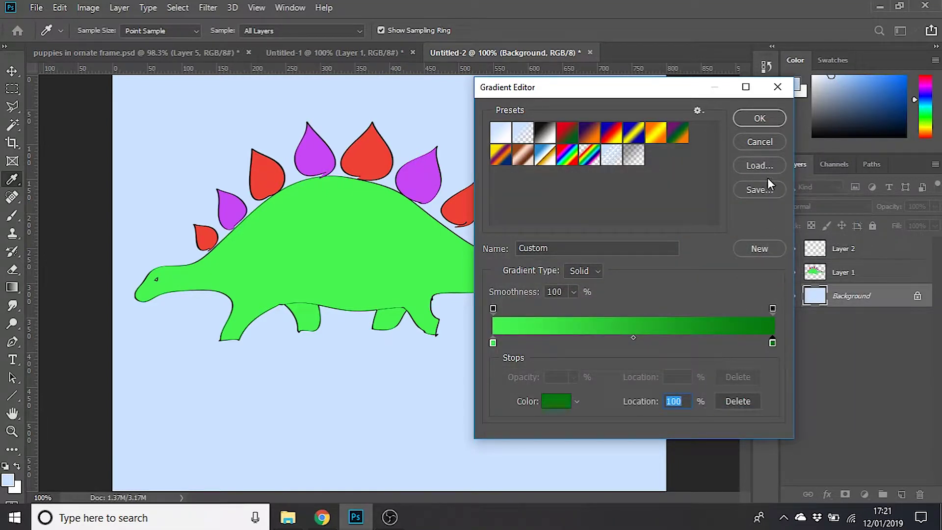
click(758, 118)
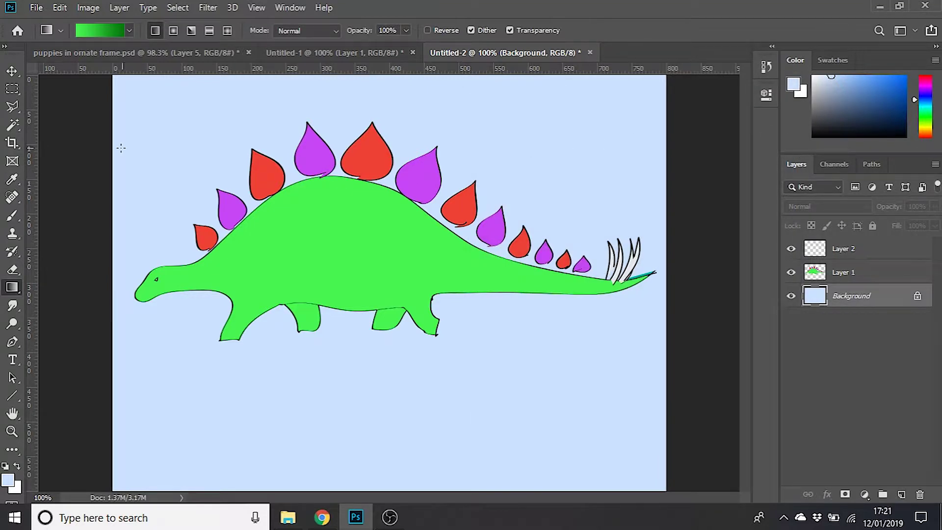
Step: Select the dinosaur's body and its far legs on Layer 1 with the Magic Wand tool
click(8, 126)
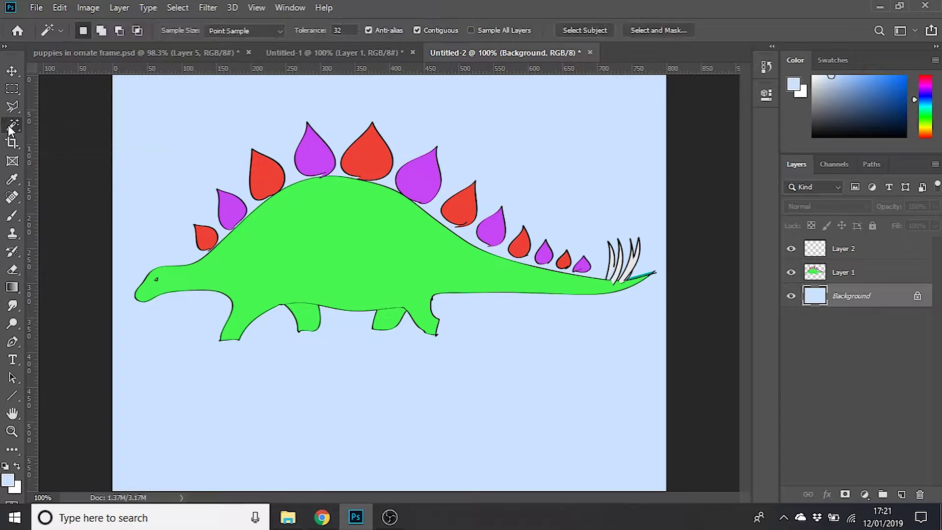
click(882, 279)
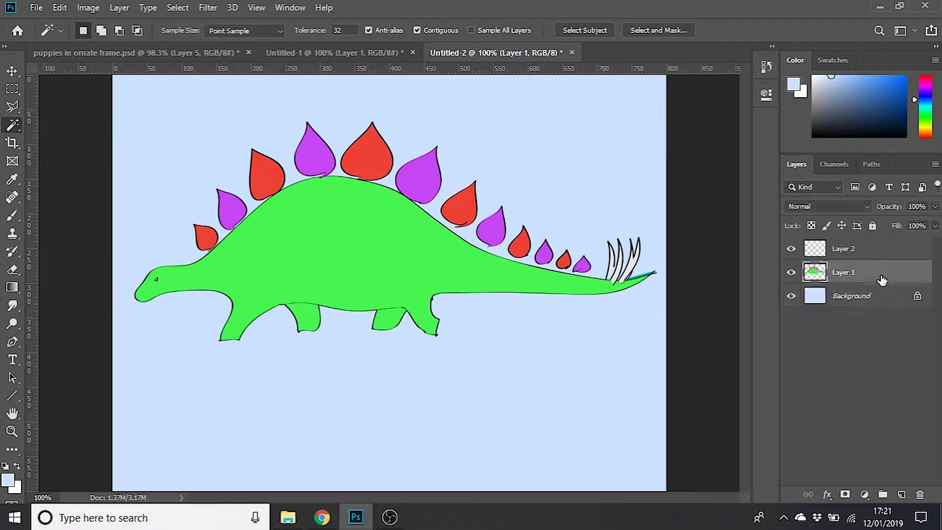
click(334, 237)
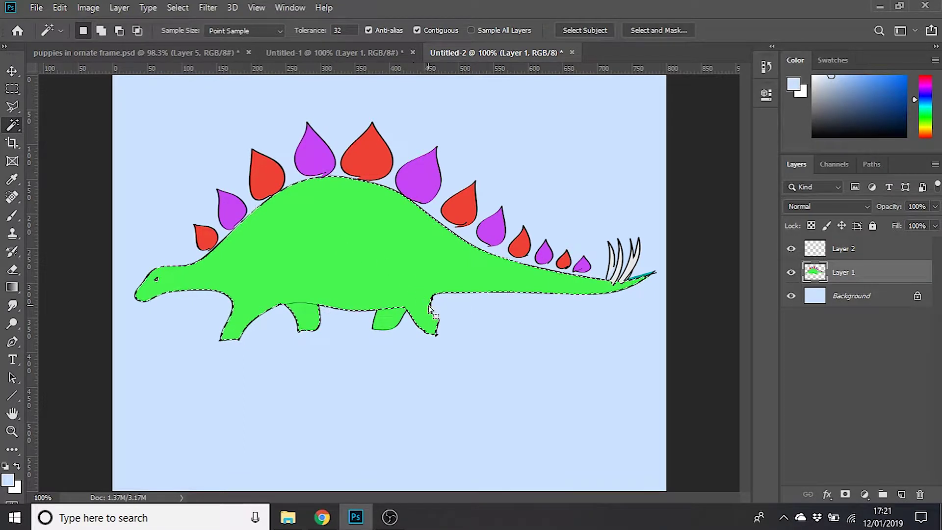
shift+click(378, 316)
Step: Apply the green linear gradient across the selected body from the head to the tip of the tail, and deselect
click(12, 288)
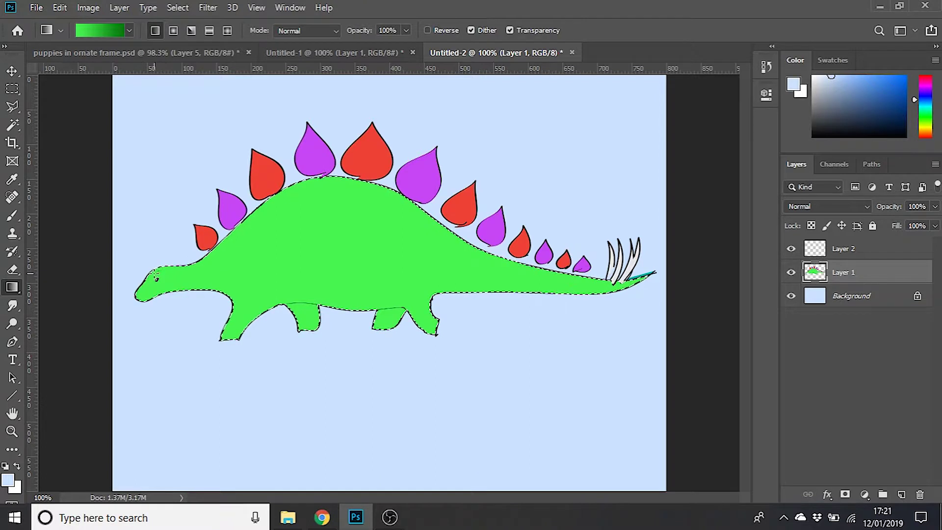
drag(147, 272, 645, 281)
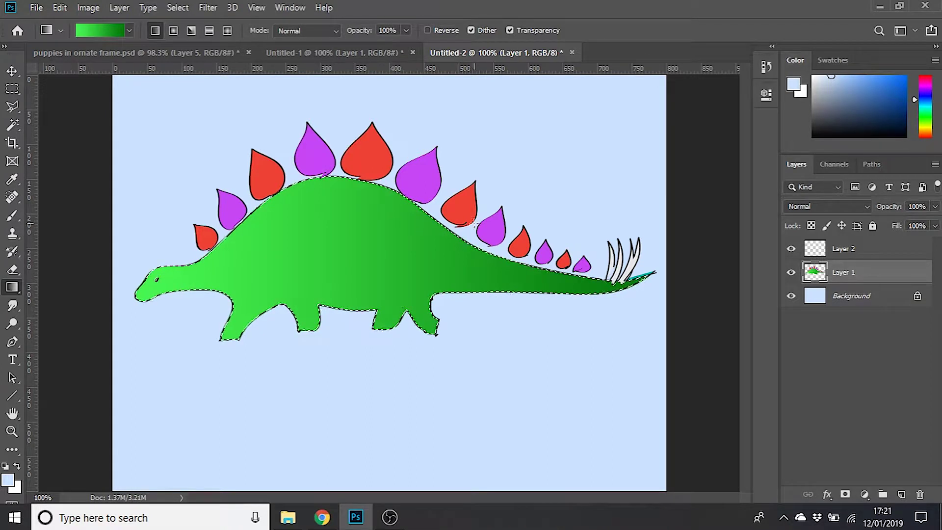
click(11, 88)
click(71, 107)
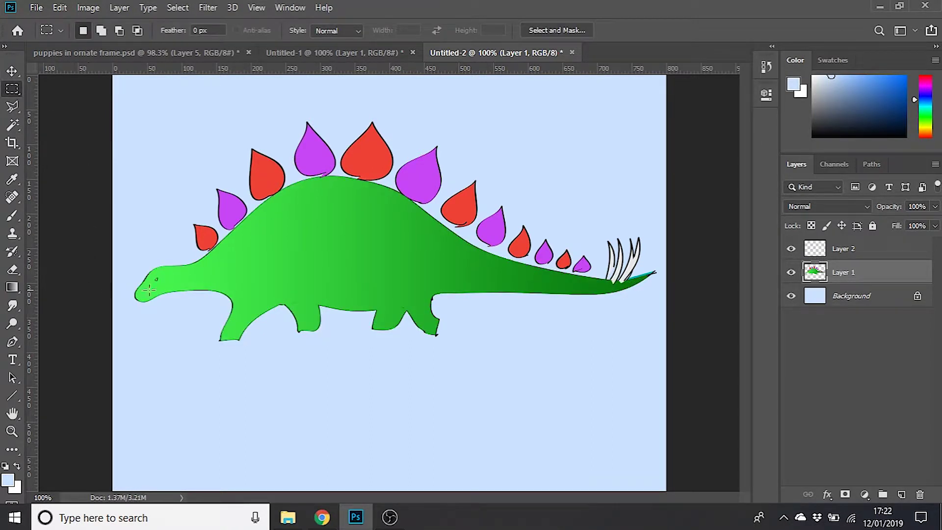
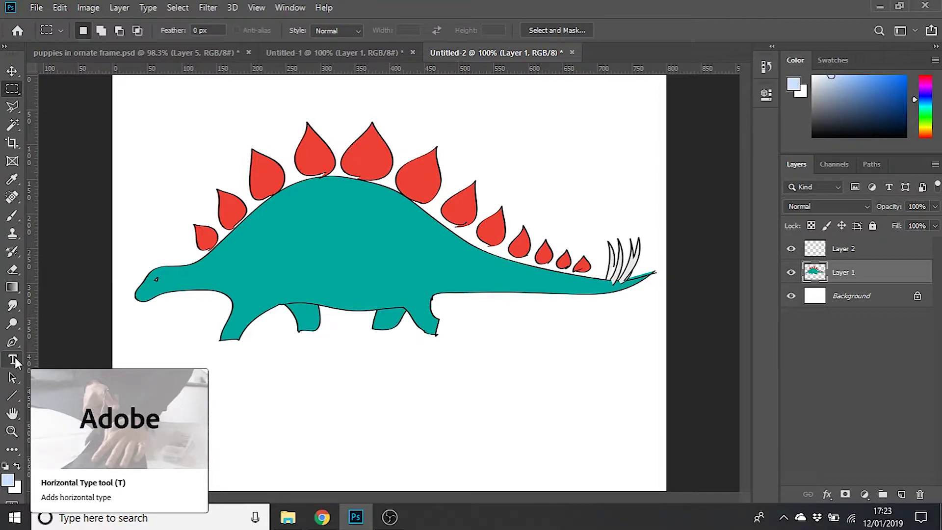
Step: Create a wide paragraph text box beneath the dinosaur with the Horizontal Type tool and enter "Dinosaur"
click(14, 361)
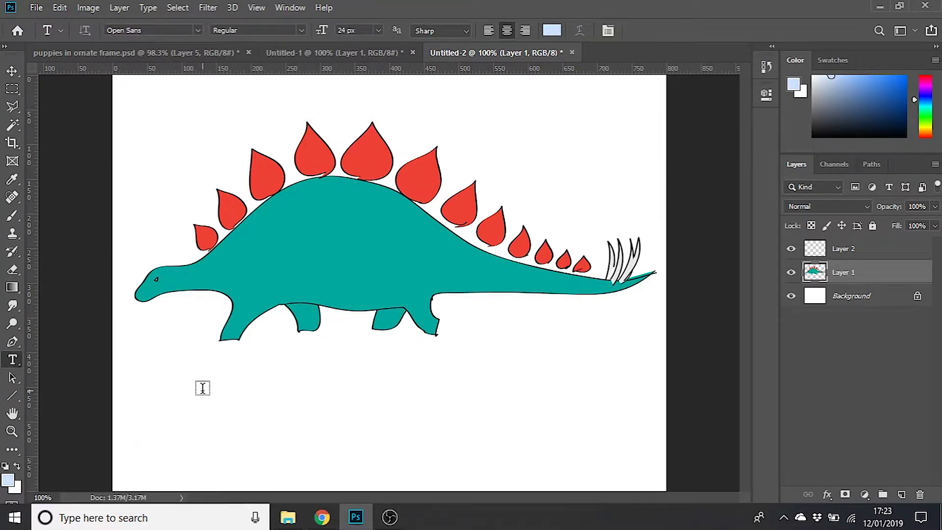
drag(143, 365, 645, 455)
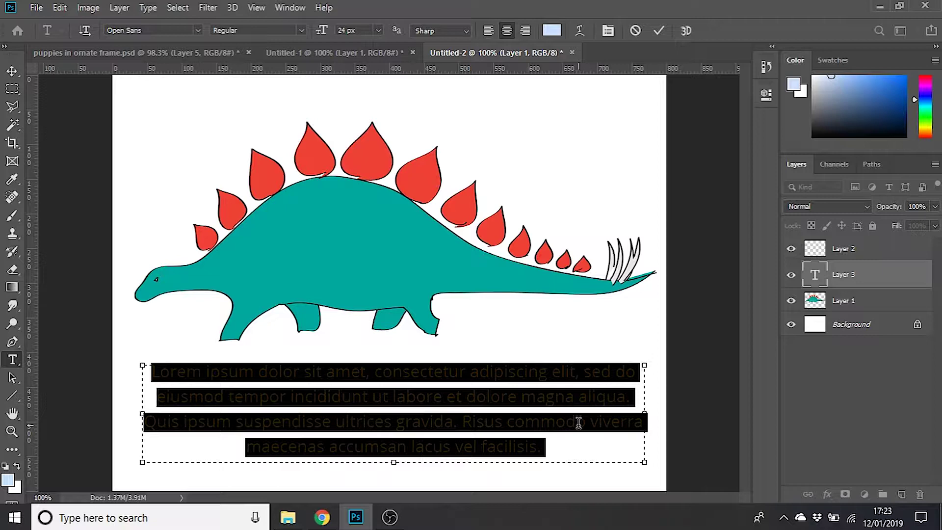
text(Dinosaur)
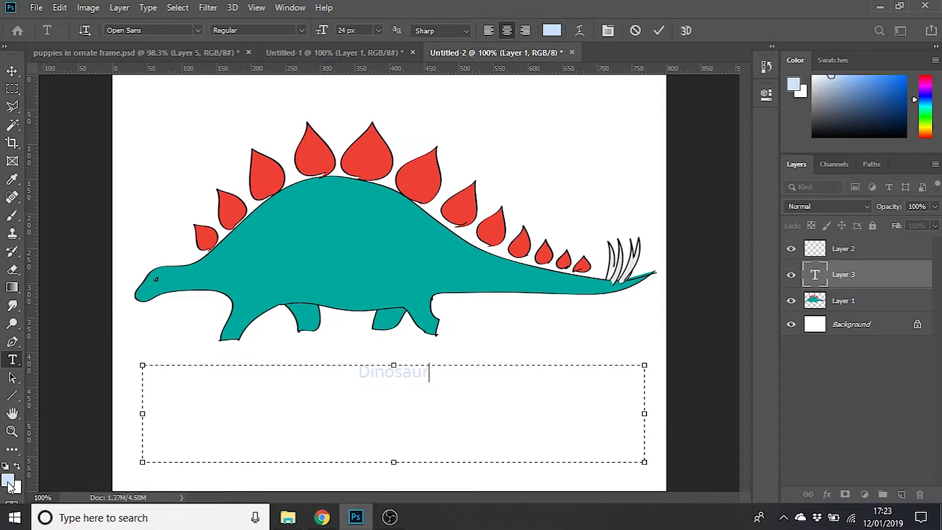
Step: Change the colour of the word "Dinosaur" to the red of the back plates, ef4136
drag(477, 382, 319, 378)
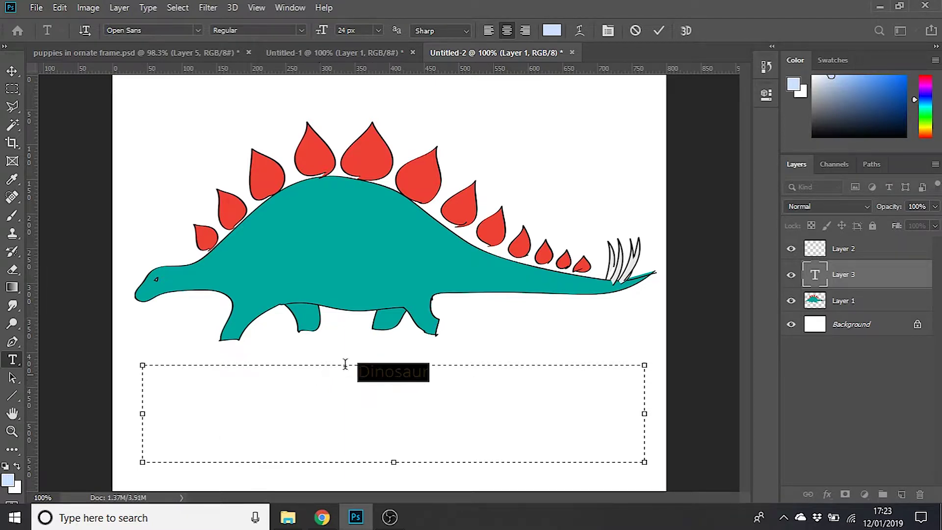
click(551, 31)
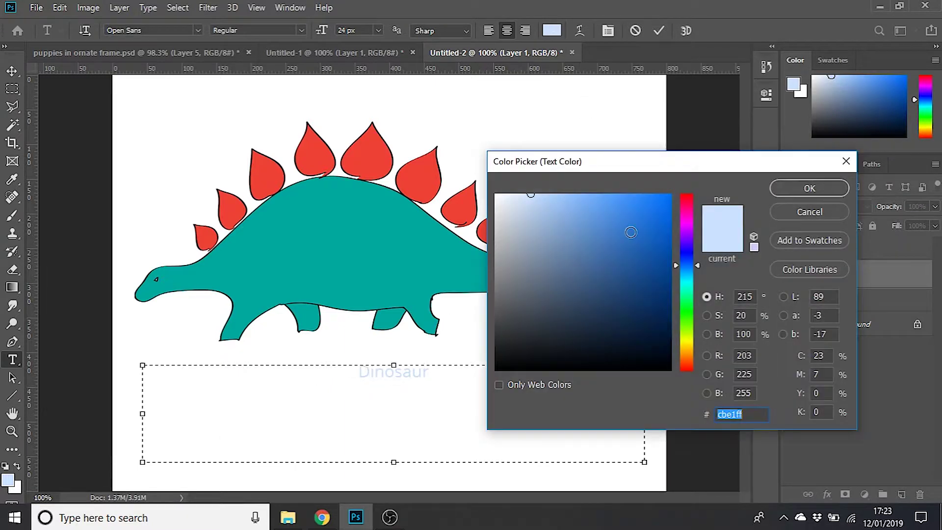
click(631, 232)
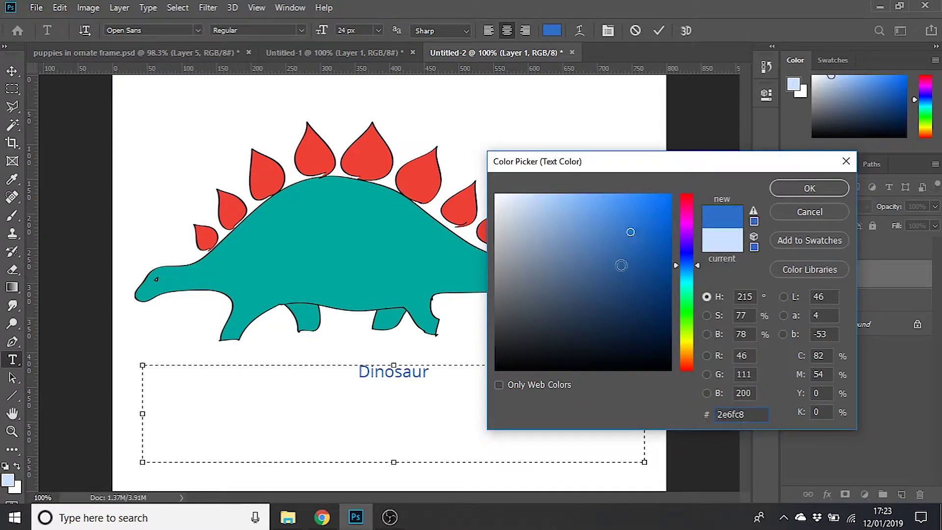
click(577, 292)
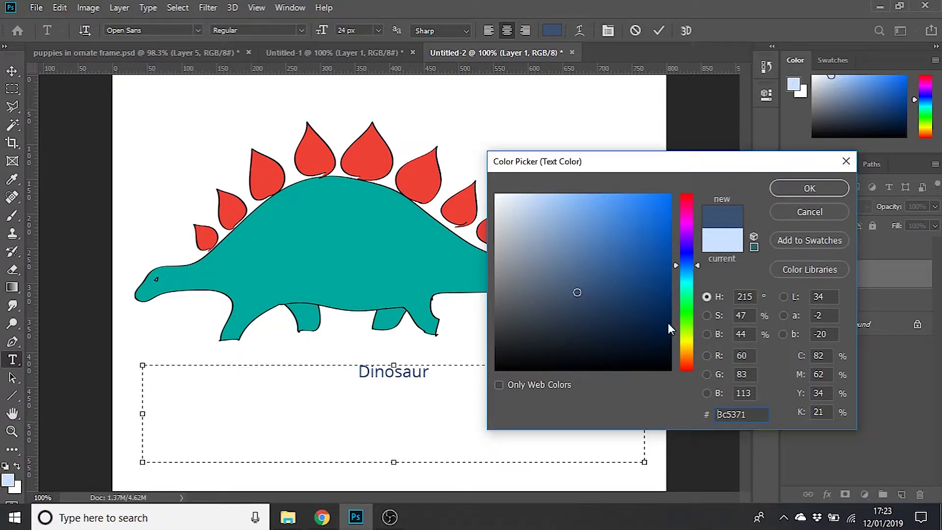
click(372, 157)
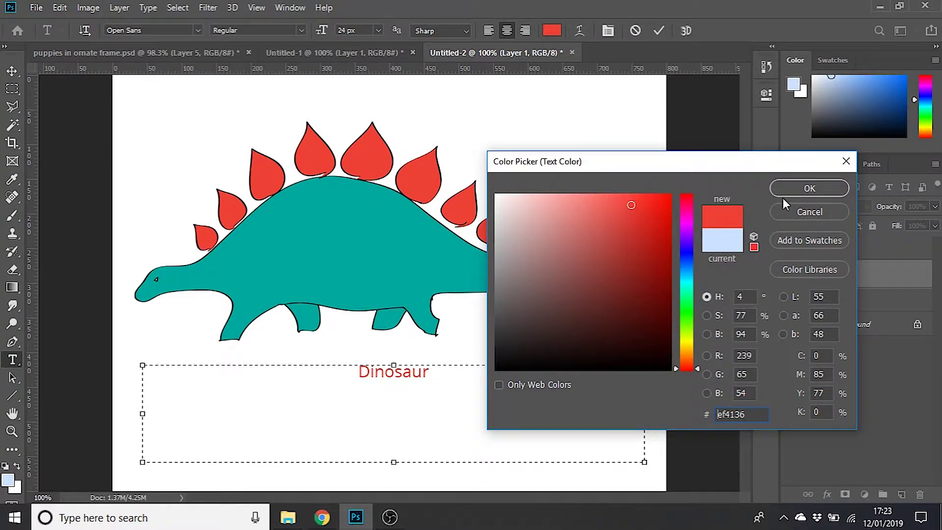
click(828, 193)
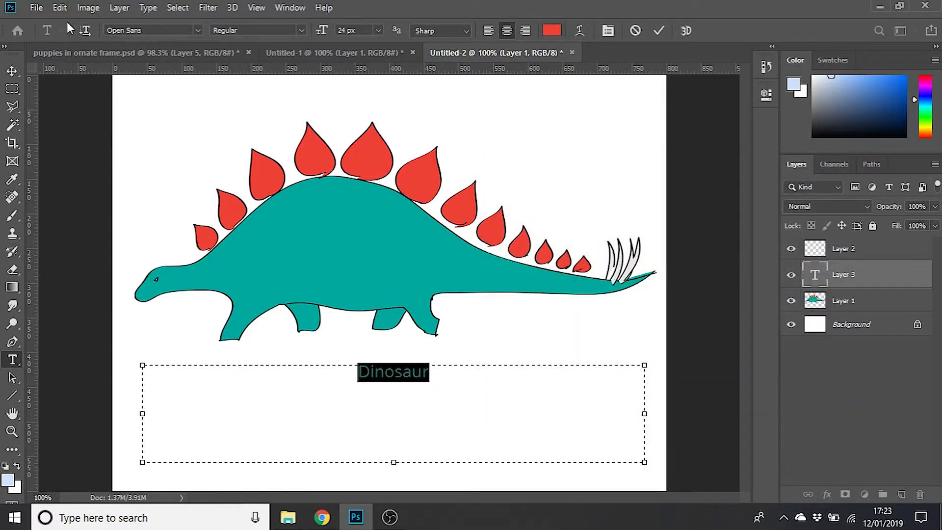
Step: Set the word "Dinosaur" in the Madina Script font, Regular style, at 72 px
click(198, 30)
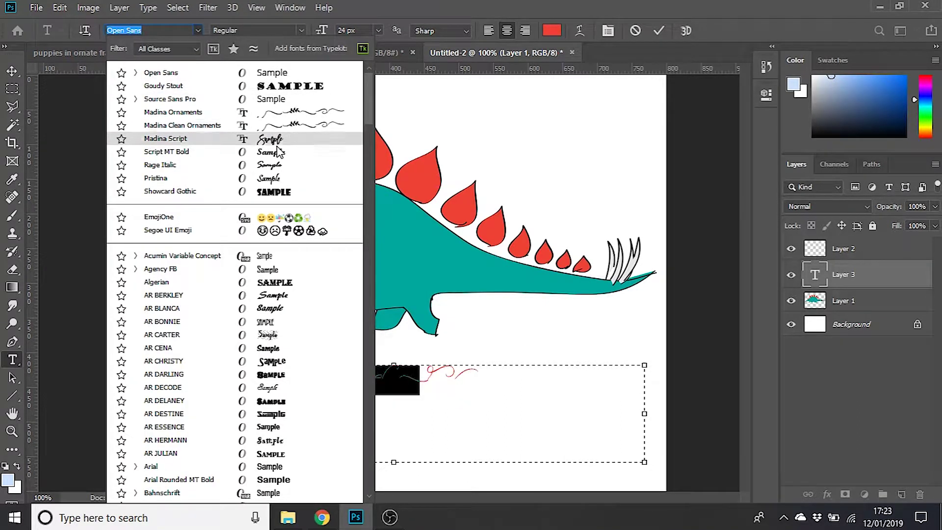
click(279, 140)
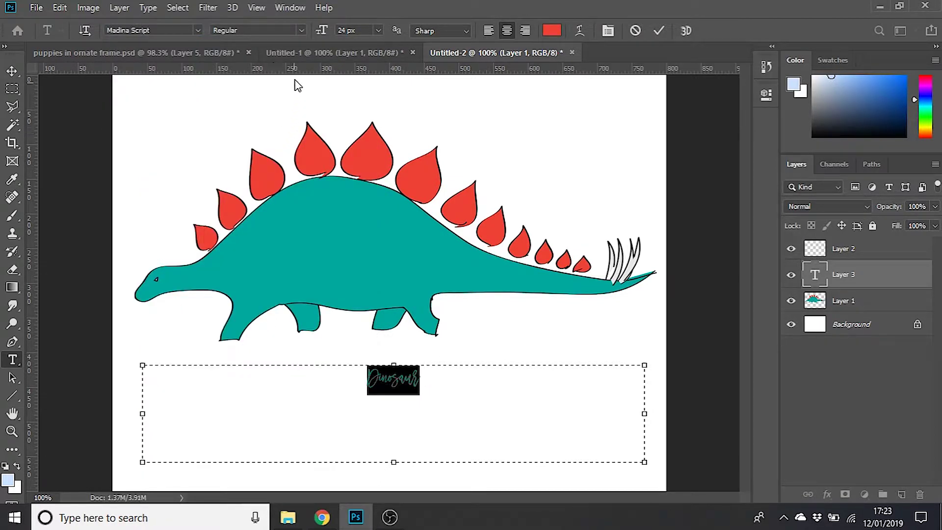
click(301, 30)
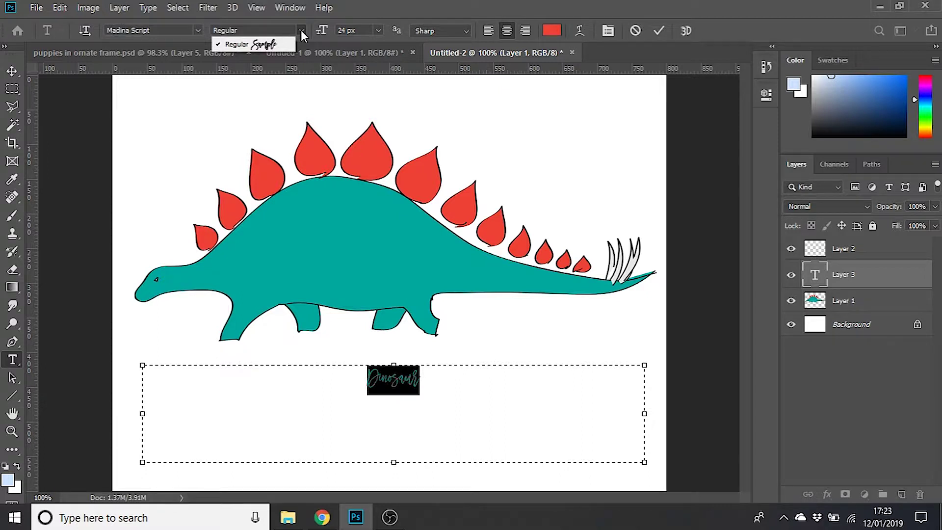
click(301, 30)
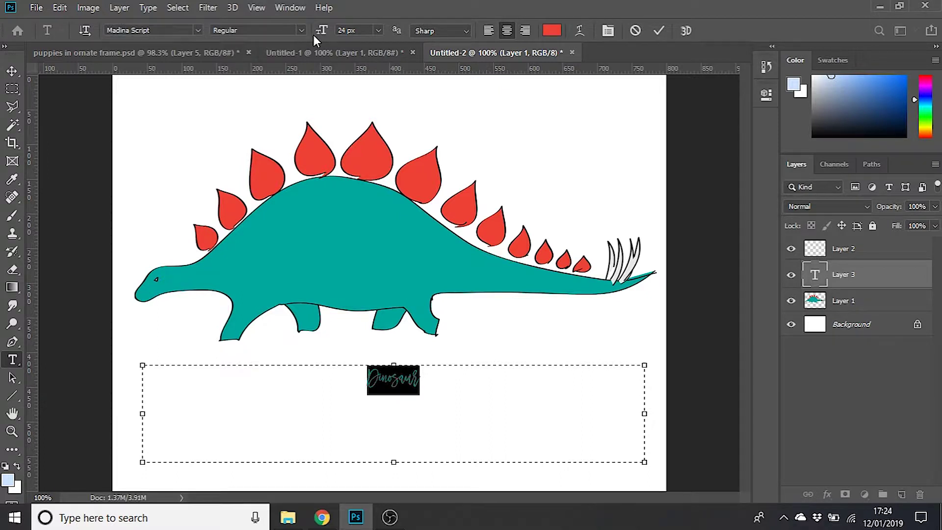
click(378, 30)
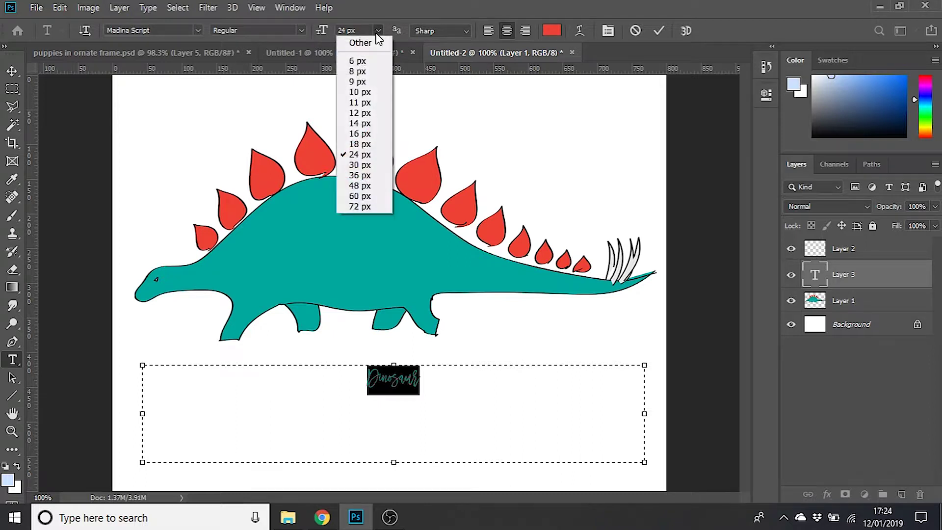
click(377, 208)
Step: Set the font size of the word "Dinosaur" to 100 px
click(535, 408)
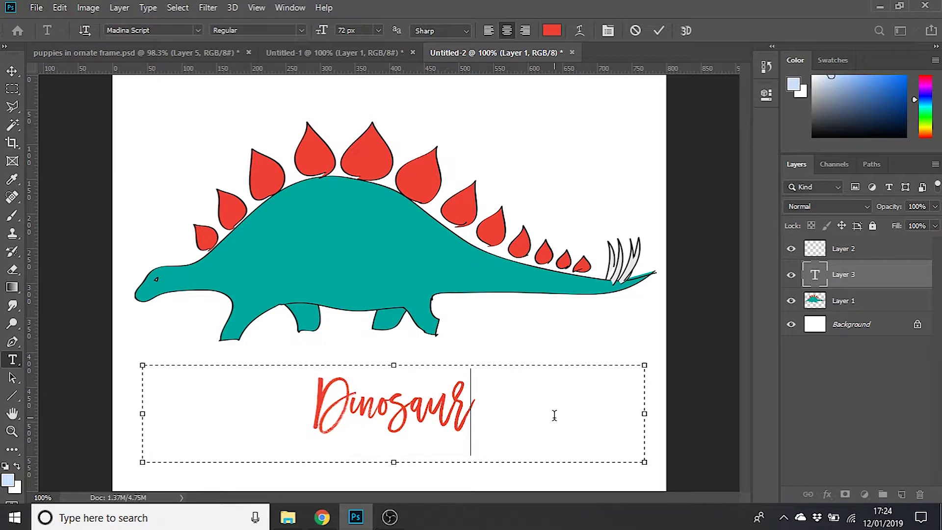
drag(535, 408, 267, 352)
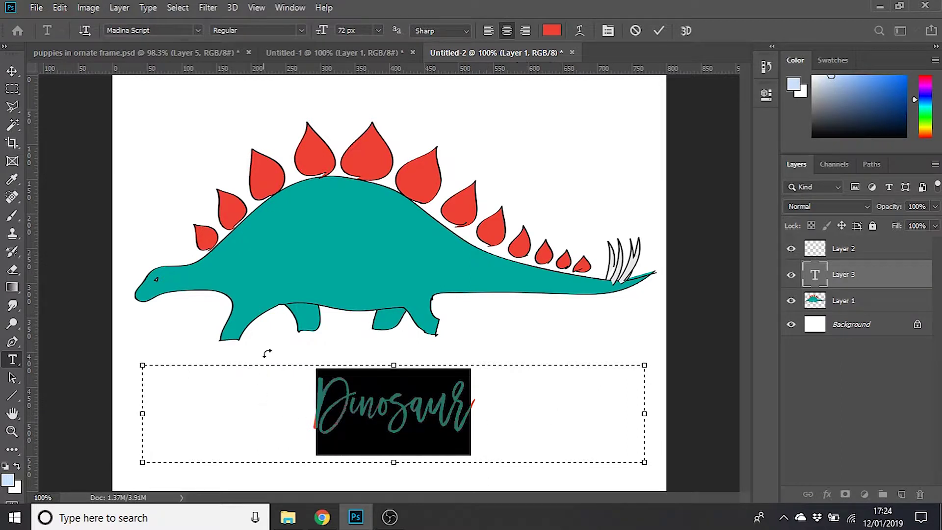
click(346, 30)
key(Return)
click(531, 428)
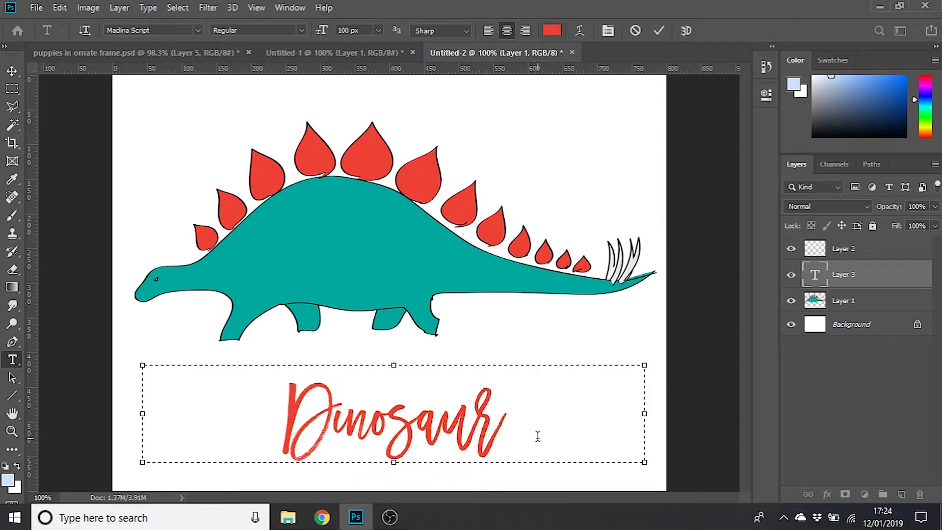
Step: Change the font of the word "Dinosaur" to Pristina
drag(531, 436, 185, 431)
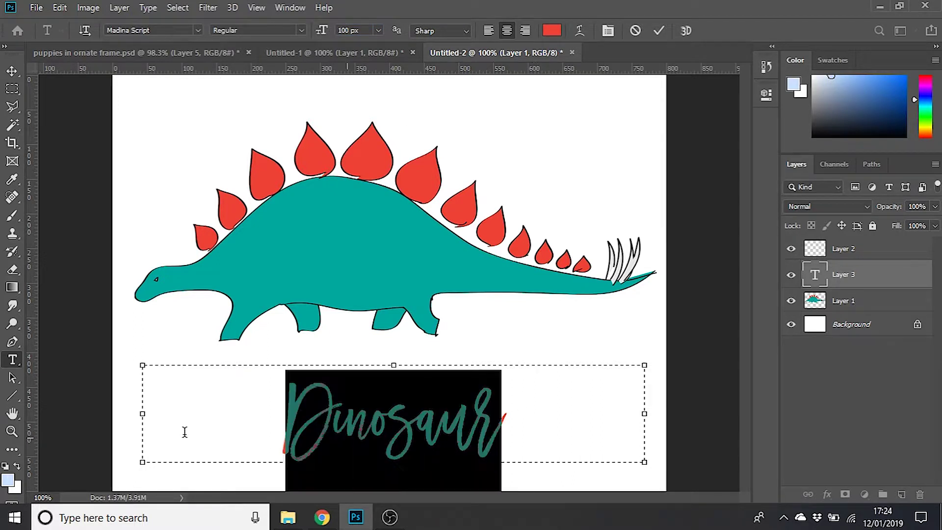
click(196, 29)
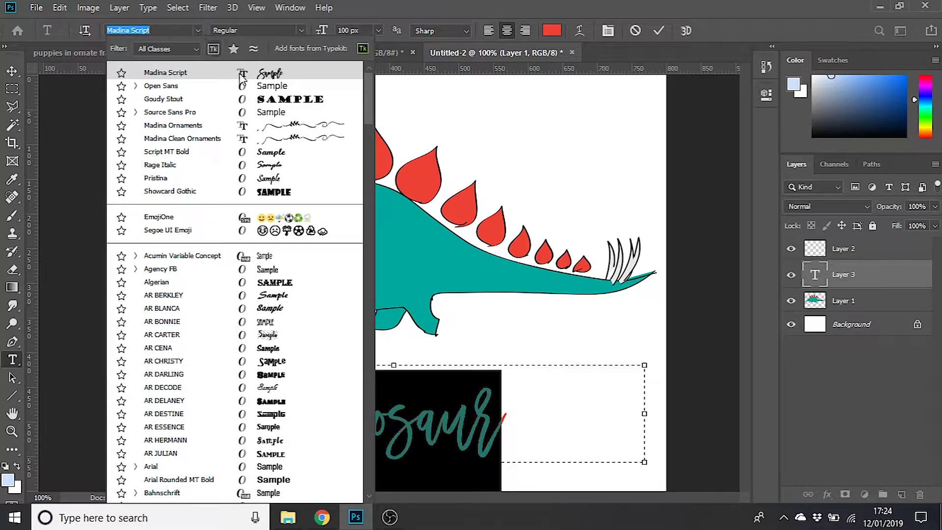
click(274, 181)
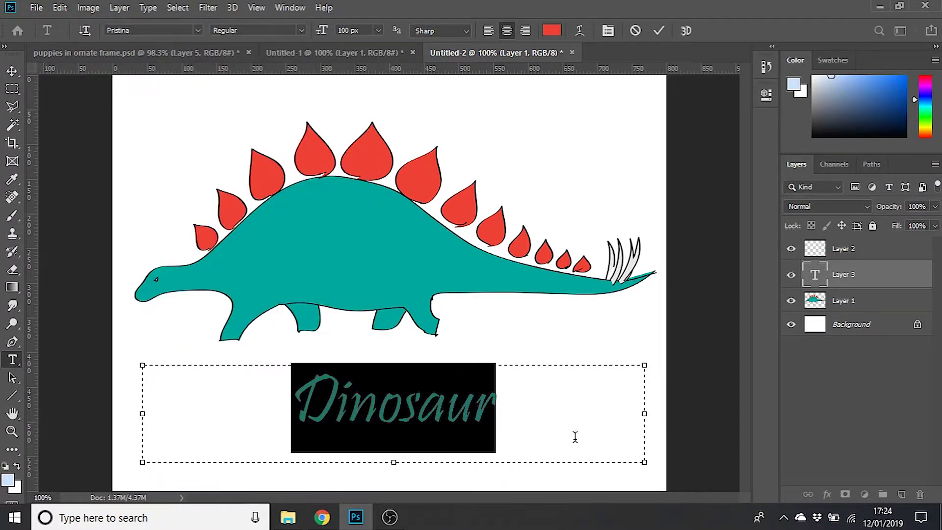
click(559, 454)
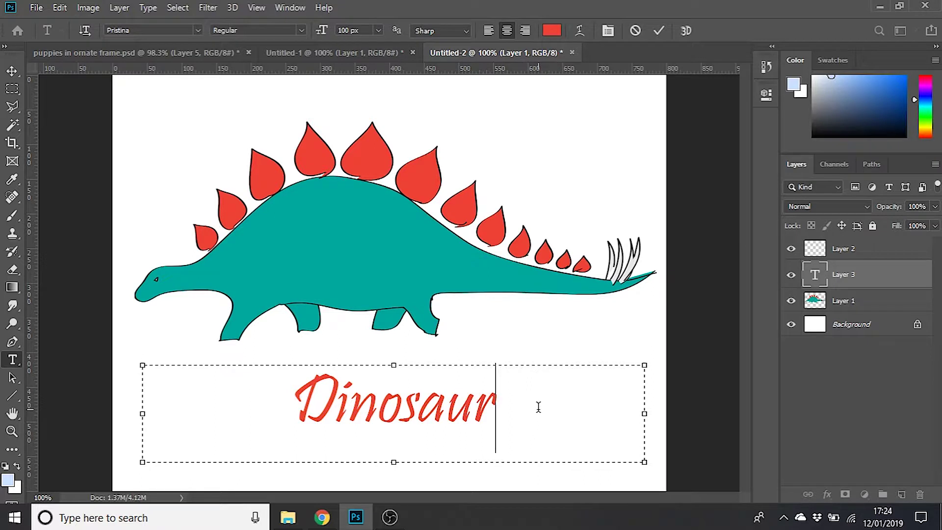
Step: Try Crisp and Strong anti-aliasing on the word "Dinosaur" and settle on Smooth
drag(538, 406, 290, 407)
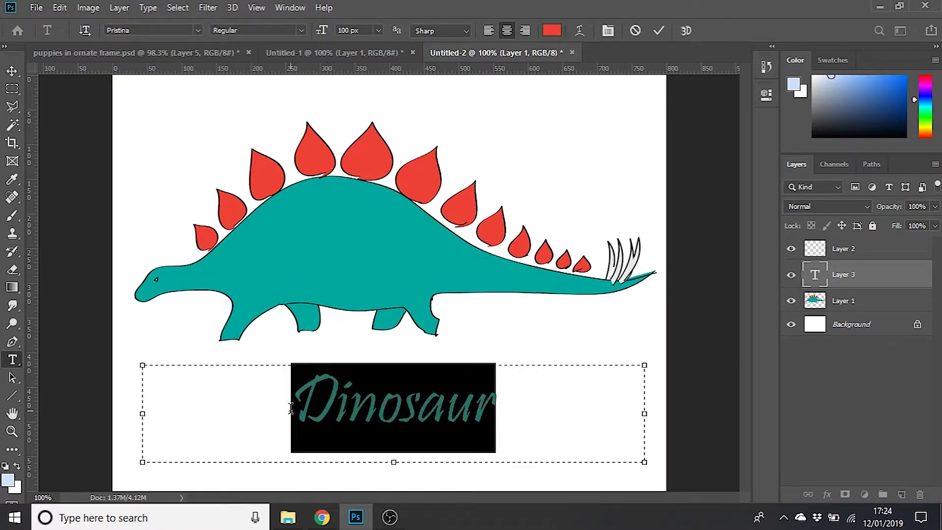
click(465, 30)
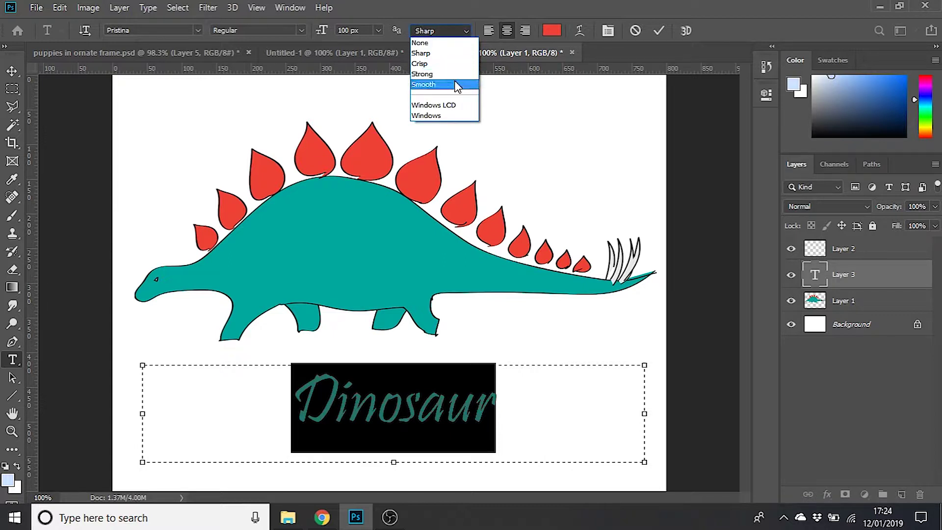
click(455, 66)
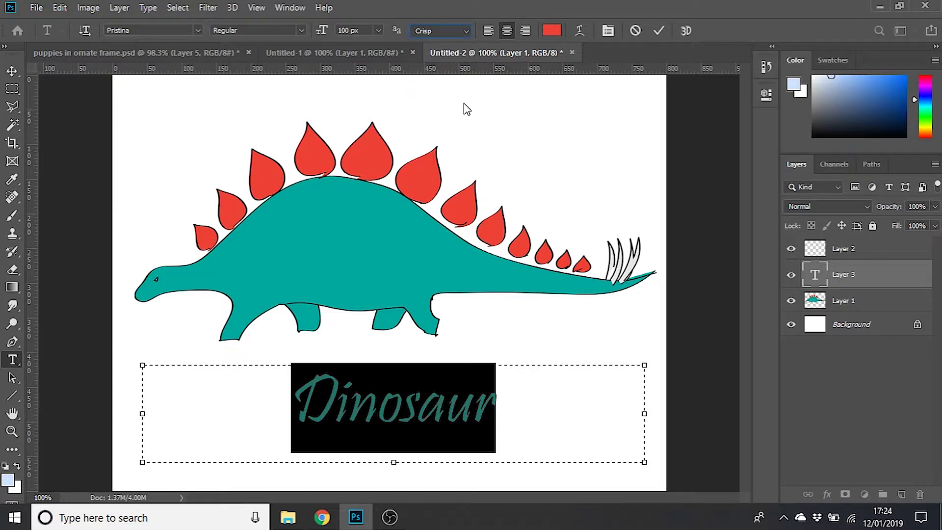
click(465, 30)
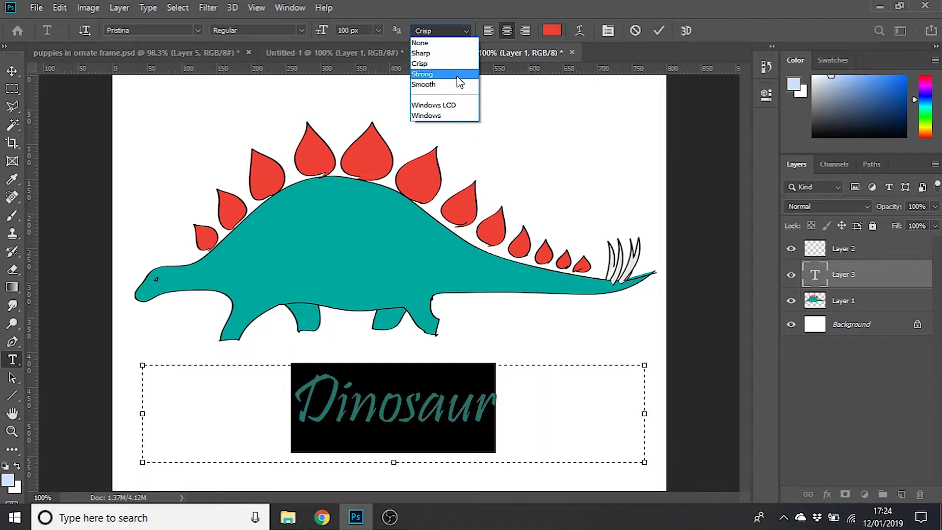
click(457, 76)
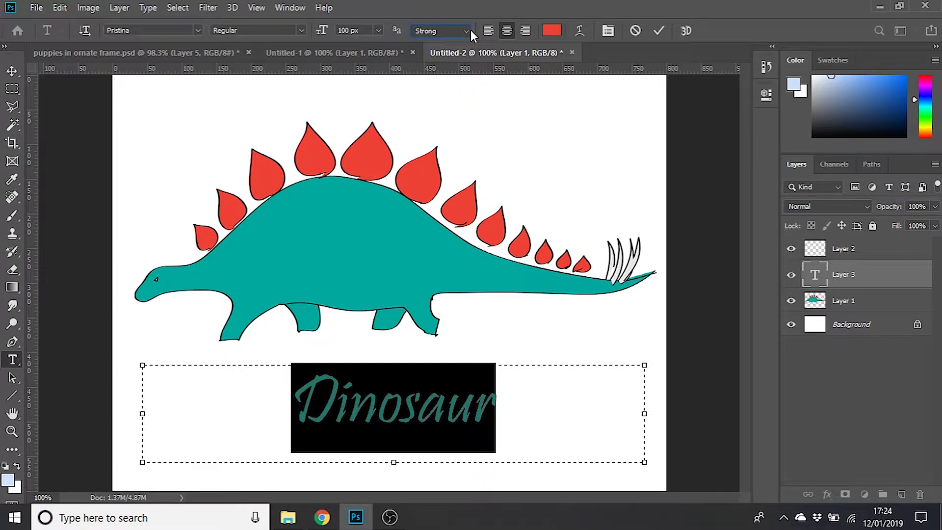
click(470, 30)
click(456, 87)
click(568, 385)
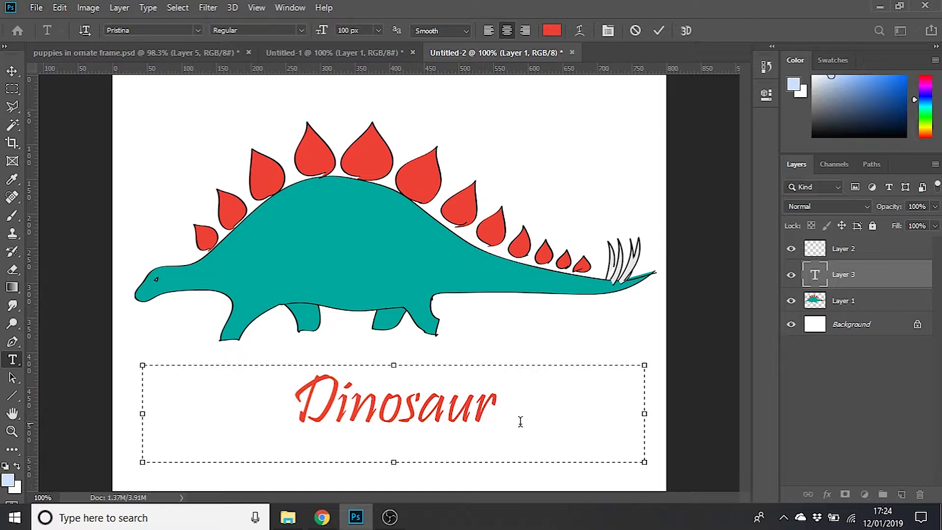
Step: Try left, centre and right alignment on "Dinosaur" within its text box, finishing with centre alignment
drag(520, 421, 281, 412)
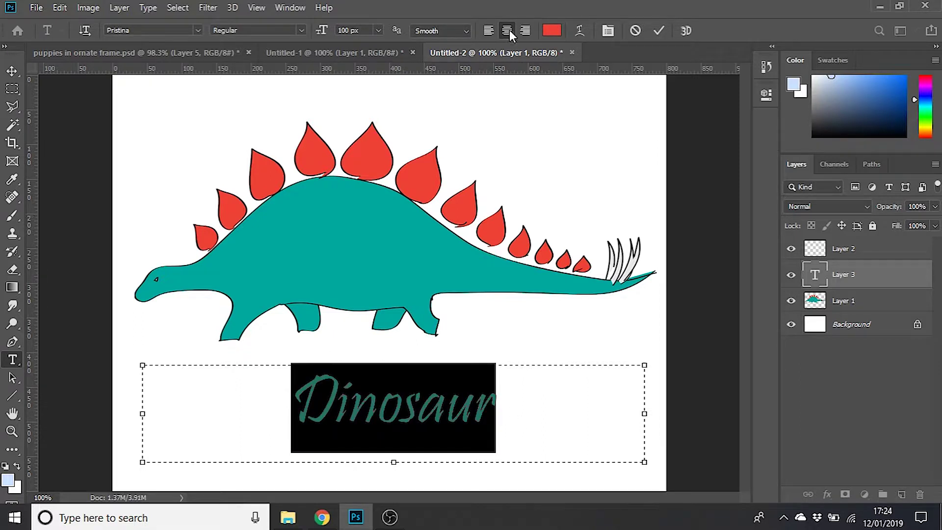
click(490, 30)
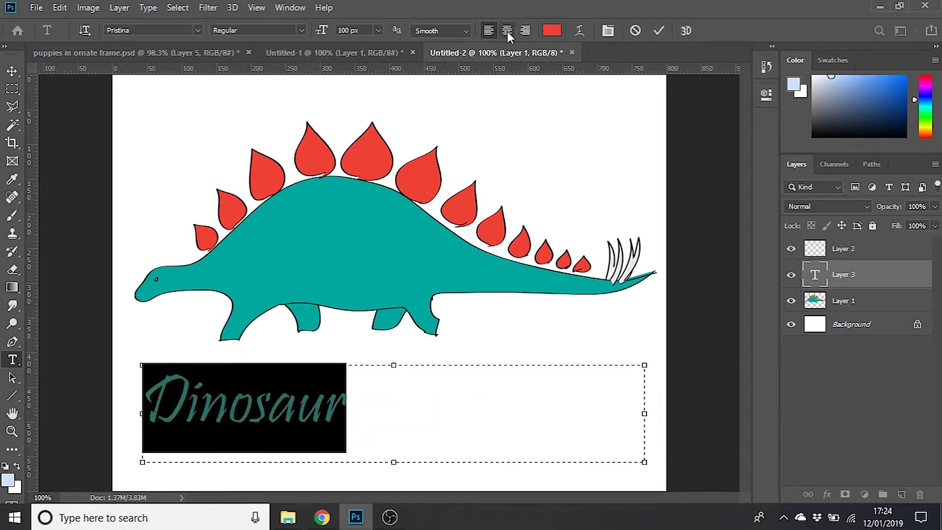
click(507, 31)
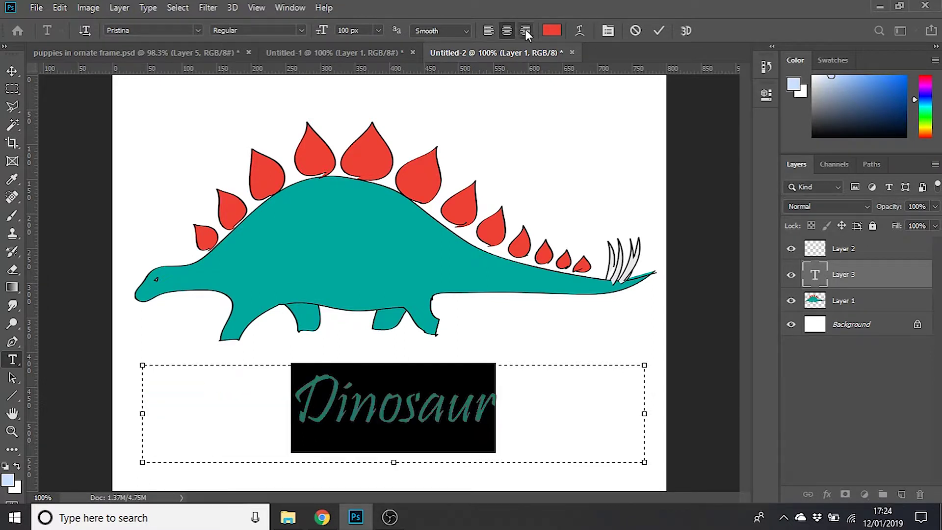
click(525, 31)
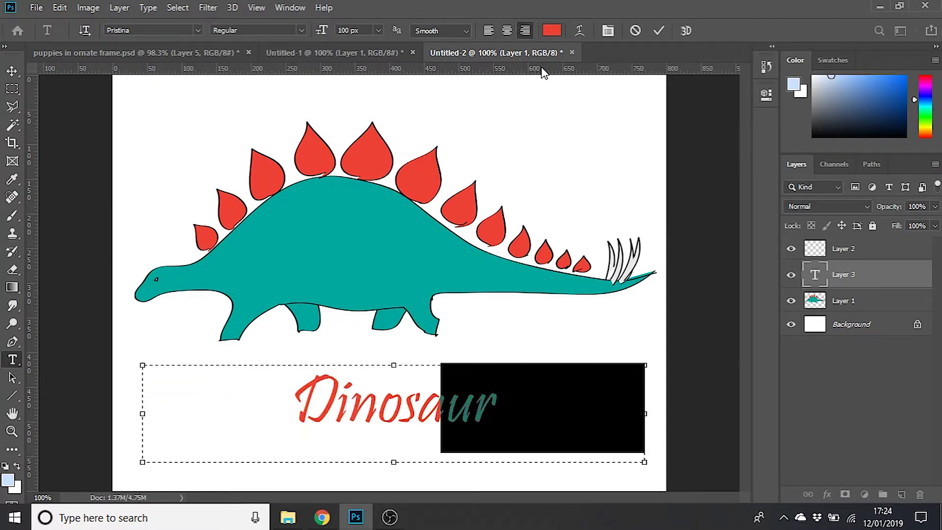
click(508, 30)
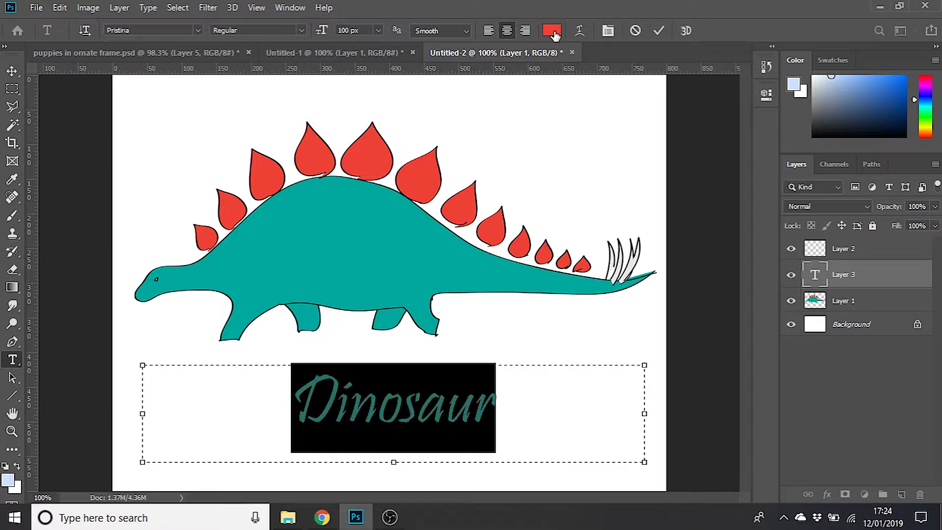
Step: Warp the word "Dinosaur" with a horizontal Arc at +50% bend and move the curved text down below the dinosaur's body
click(582, 30)
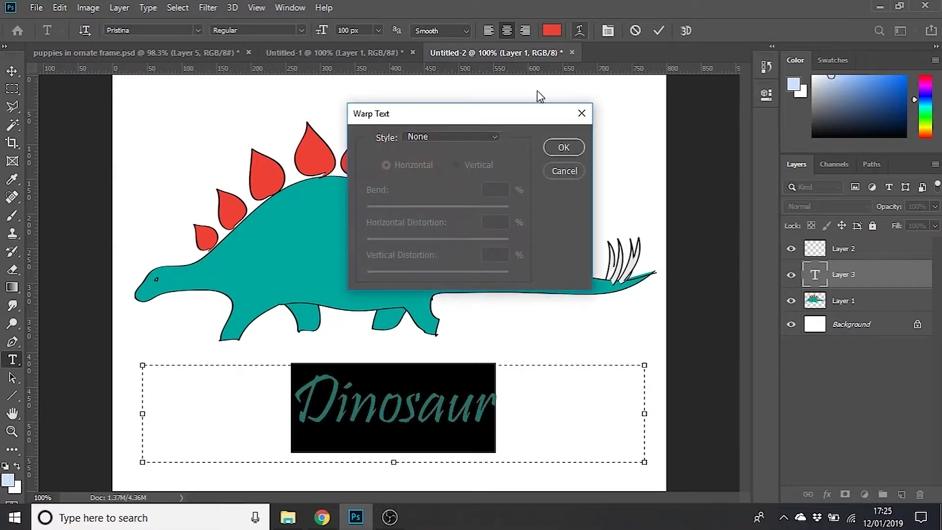
click(487, 134)
click(472, 171)
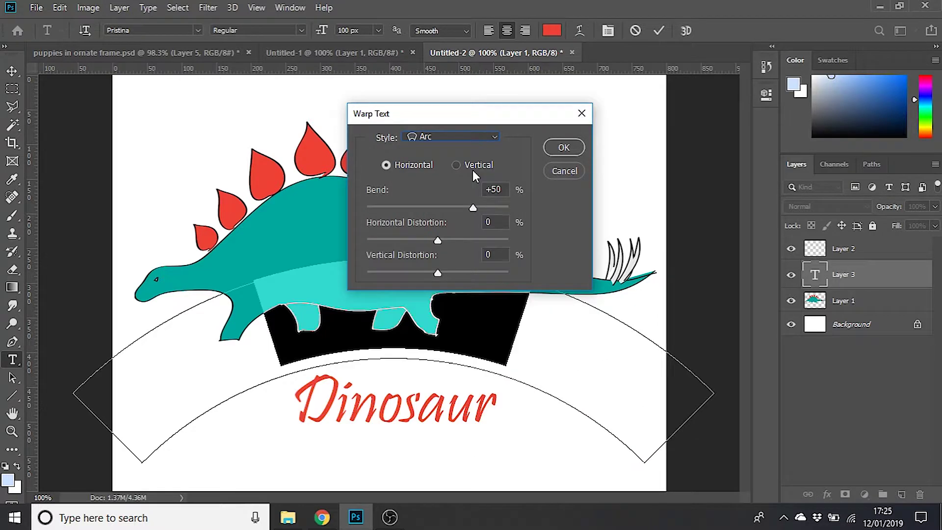
click(564, 147)
click(13, 71)
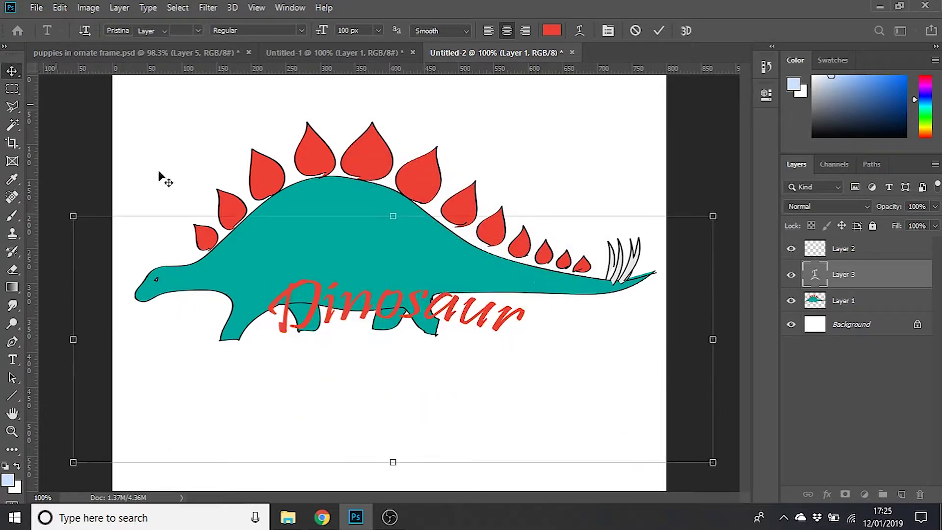
drag(353, 307, 369, 384)
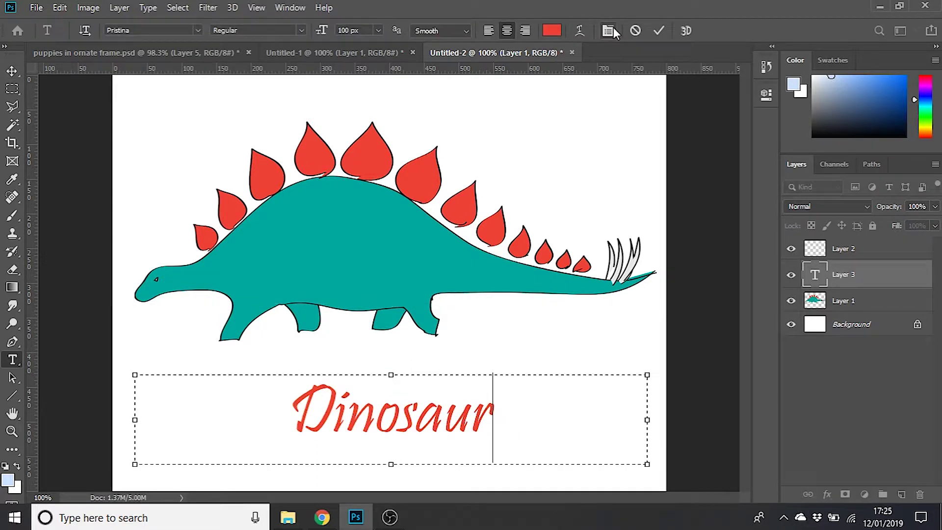
Step: Show the detailed character settings and set the tracking of the whole word "Dinosaur" to 200
key(ctrl+a)
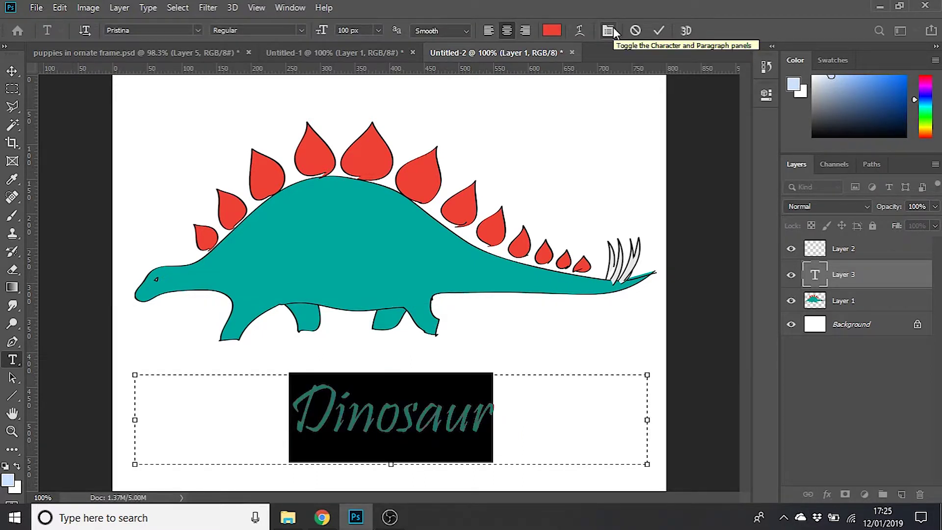
click(613, 28)
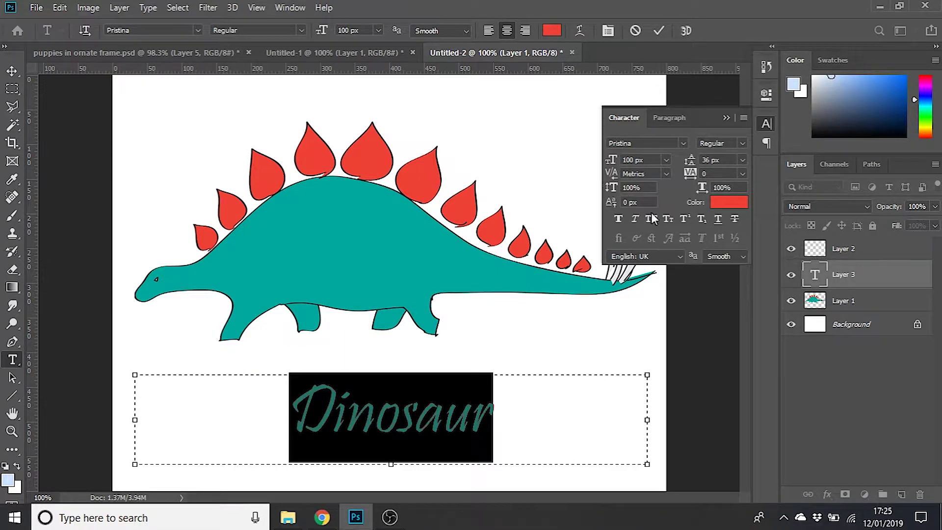
click(683, 143)
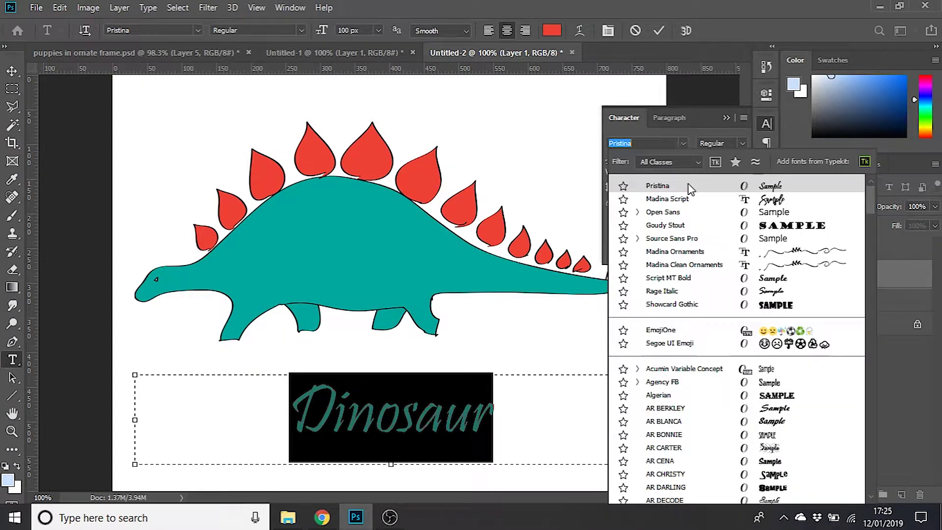
click(686, 145)
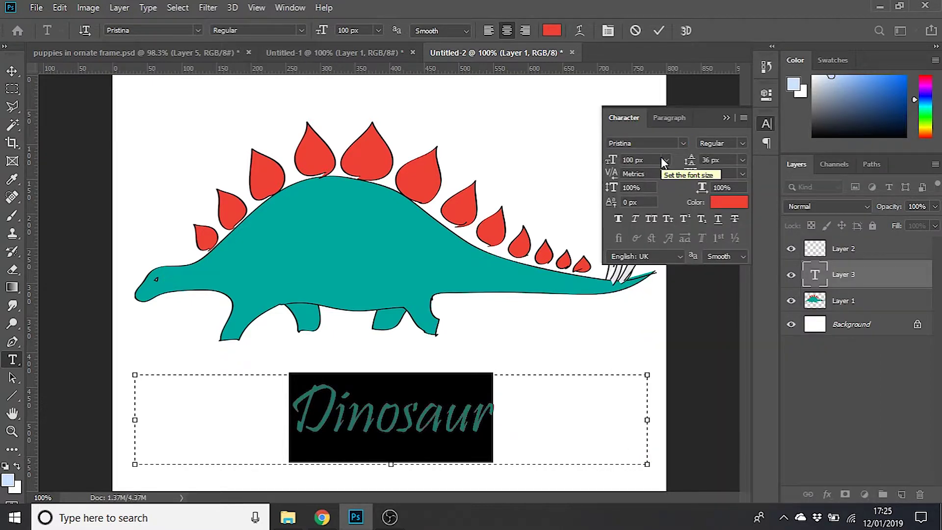
click(737, 174)
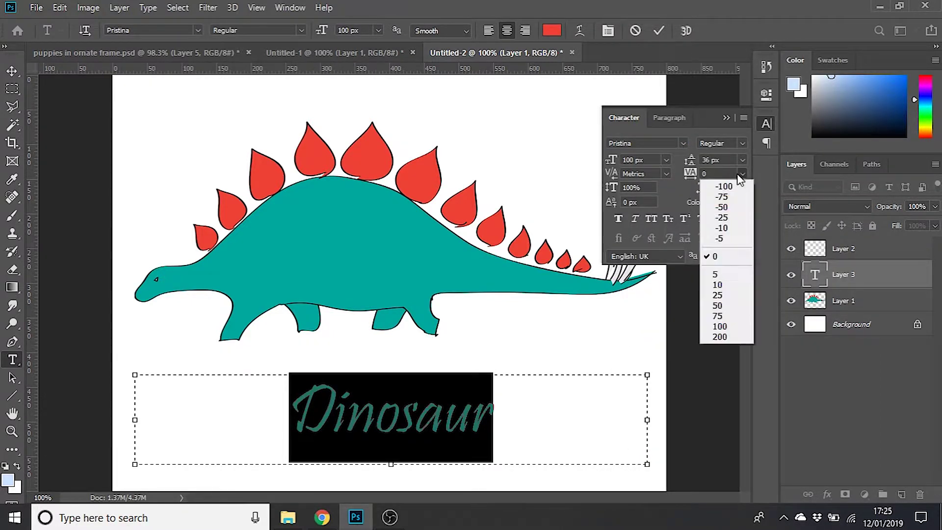
click(728, 333)
click(582, 397)
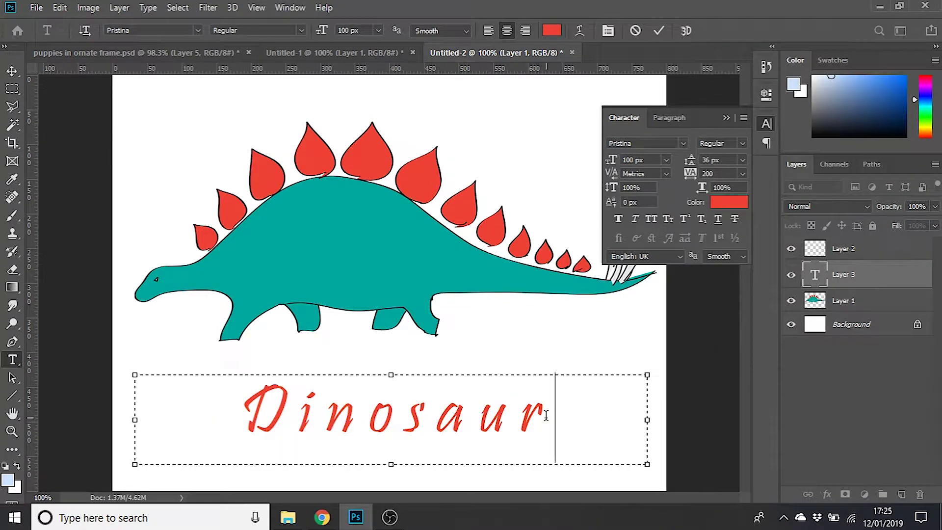
Step: Reduce the font size of the spaced-out word "Dinosaur" to 48 px
drag(578, 420, 234, 414)
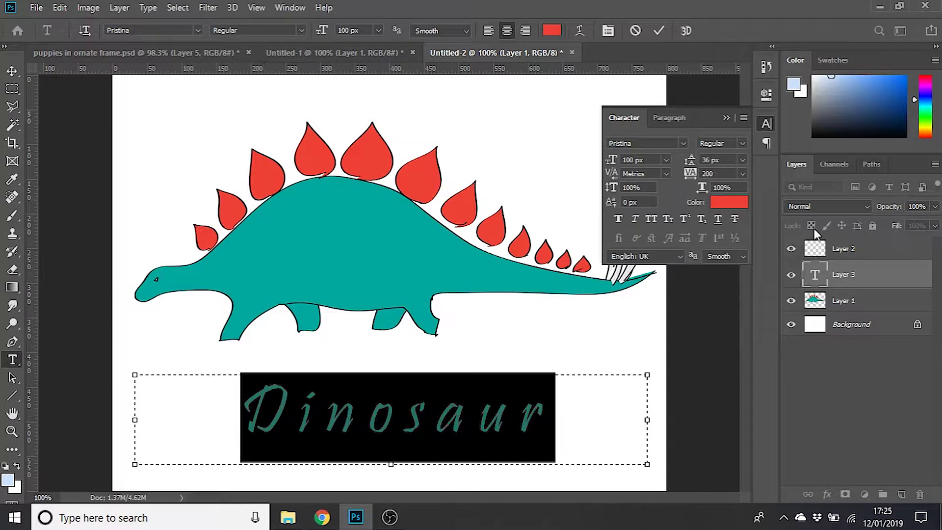
click(742, 160)
click(743, 160)
click(665, 161)
click(651, 315)
Step: Insert "It's a" before "Dinosaur" and break the text so that "Dinosaur" sits on a second line
click(306, 402)
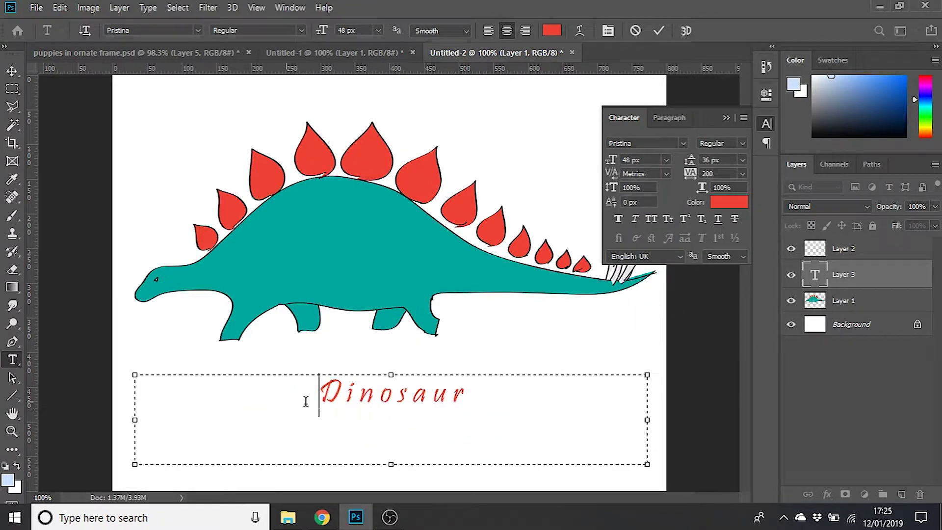
text(It's a)
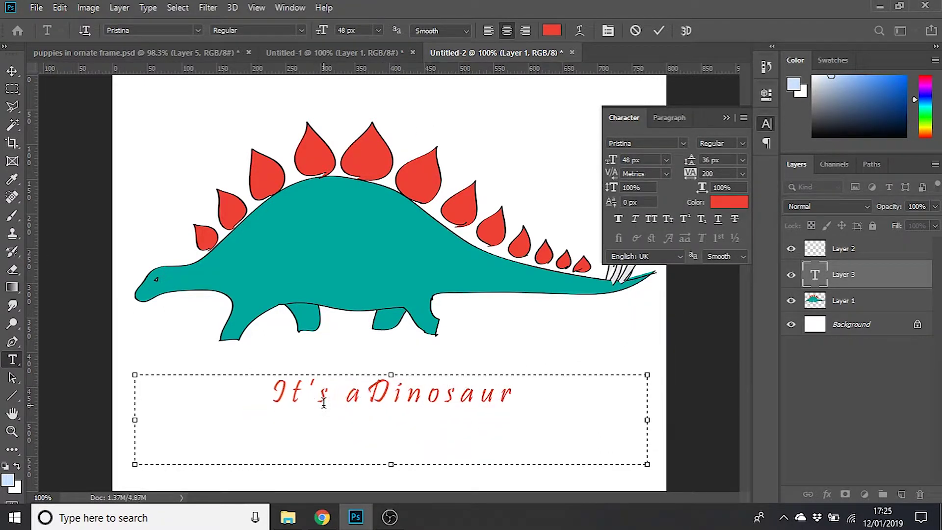
key(Return)
Step: Set the leading of the two lines "It's a" and "Dinosaur" to 72 px
drag(519, 424, 302, 389)
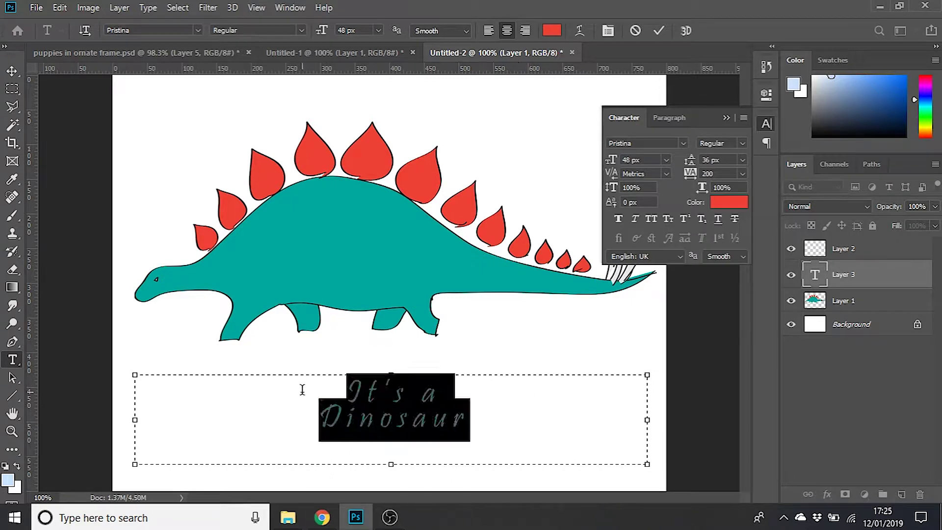
click(743, 161)
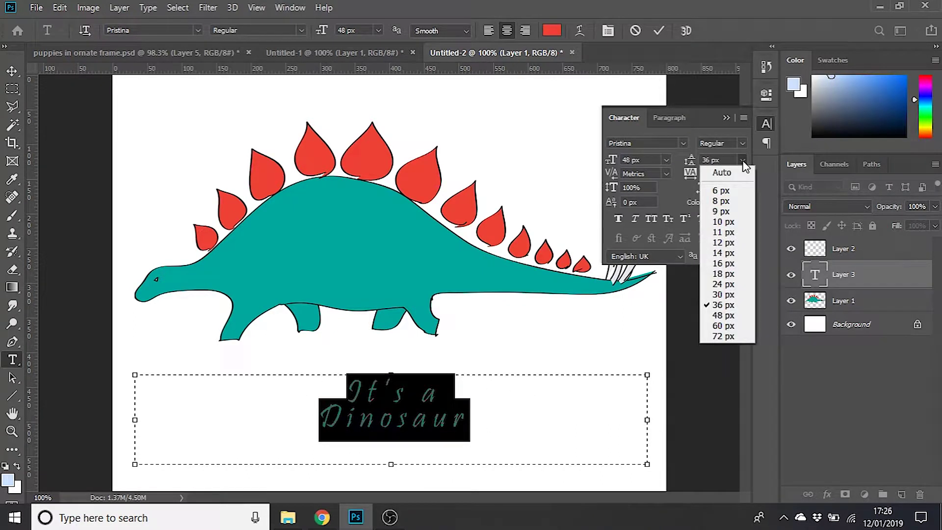
click(731, 336)
click(599, 416)
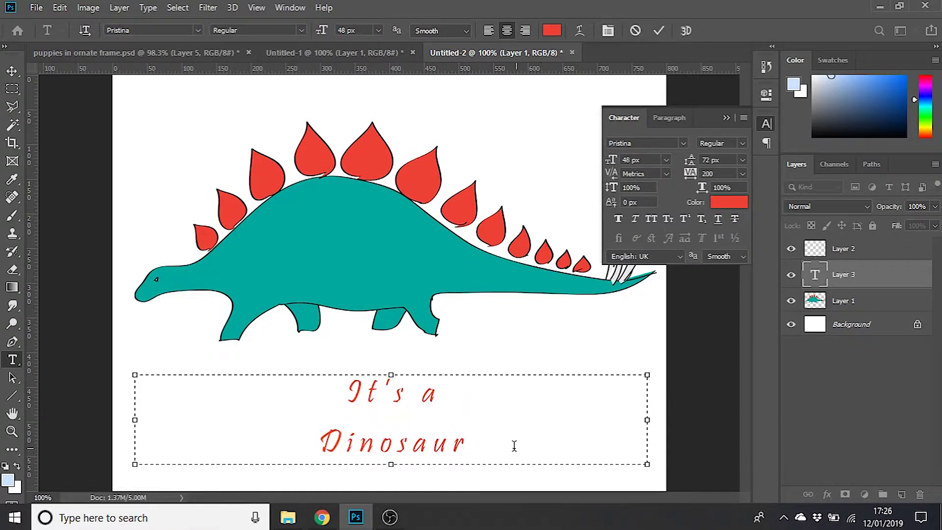
Step: Set the tracking of both text lines, "It's a" and "Dinosaur", to 50
drag(513, 443, 307, 385)
click(742, 174)
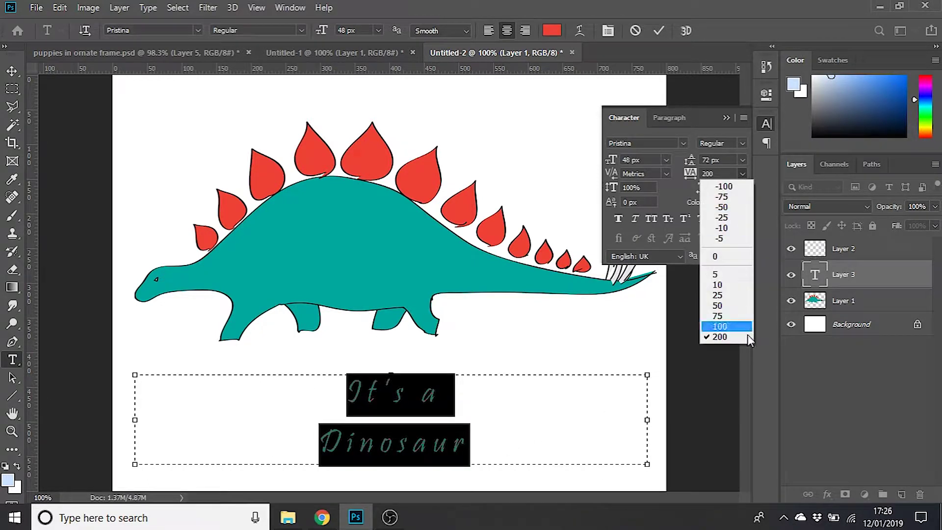
click(734, 304)
click(600, 406)
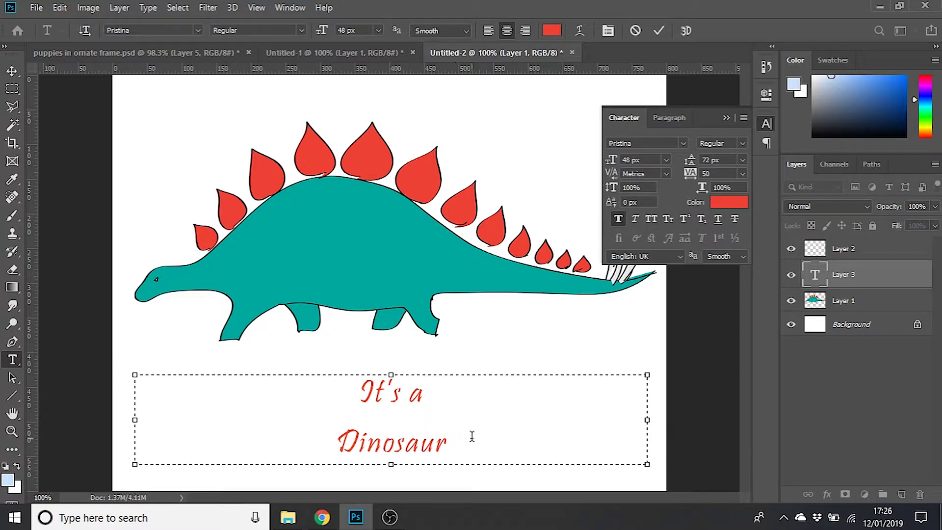
Step: Try Faux Bold and Faux Italic on both lines of "It's a Dinosaur", switching each style off again
drag(472, 437, 309, 378)
click(617, 220)
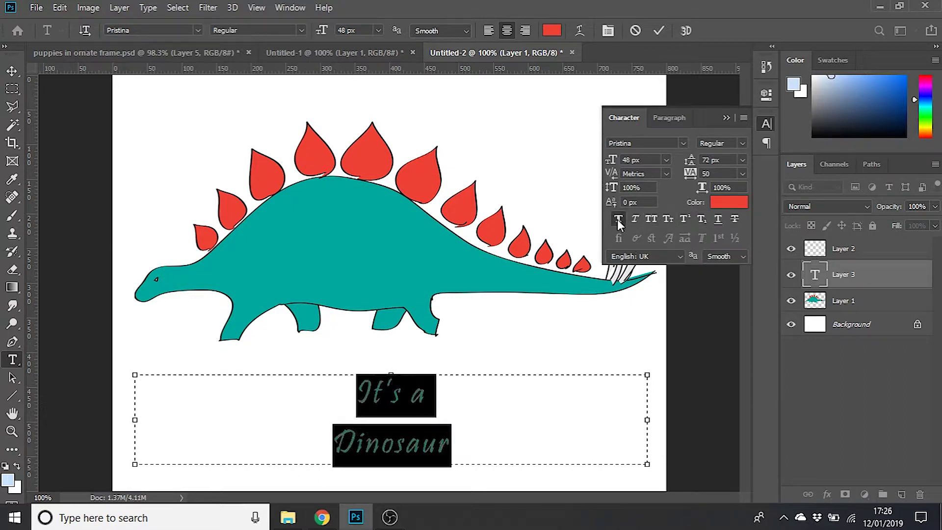
click(617, 219)
click(634, 221)
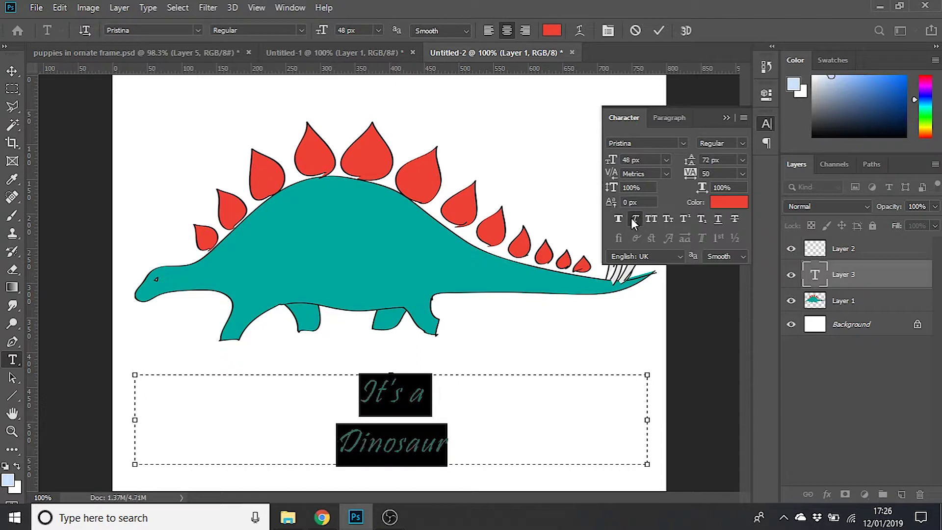
click(633, 219)
Step: Try All Caps on both text lines and replace it with Small Caps
click(651, 219)
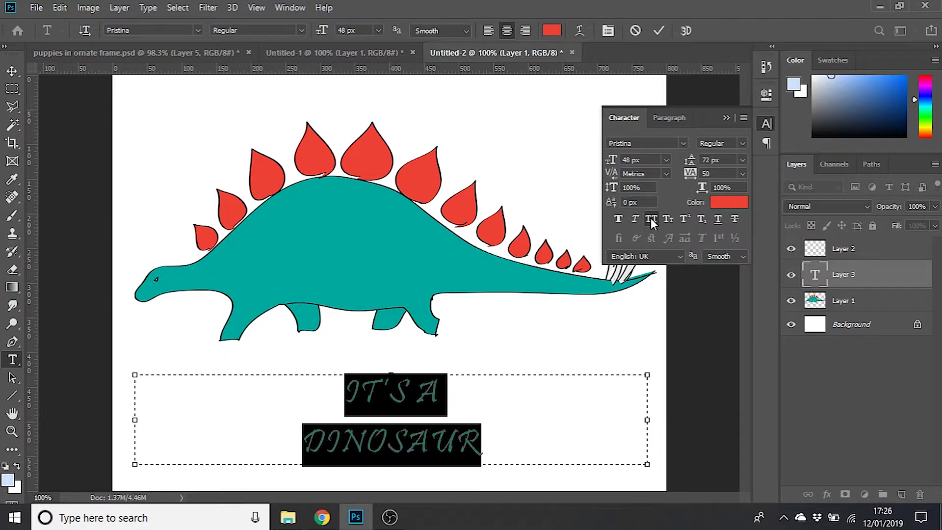
click(650, 219)
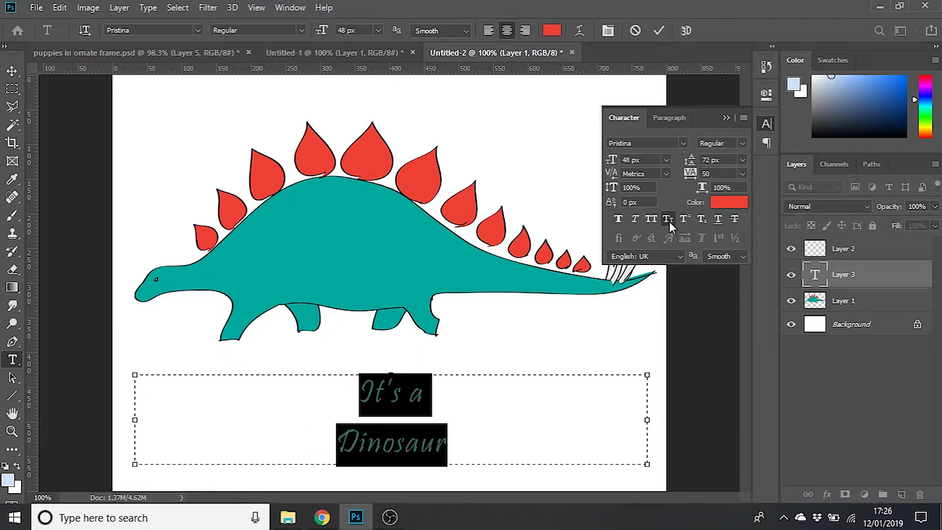
click(668, 220)
click(559, 416)
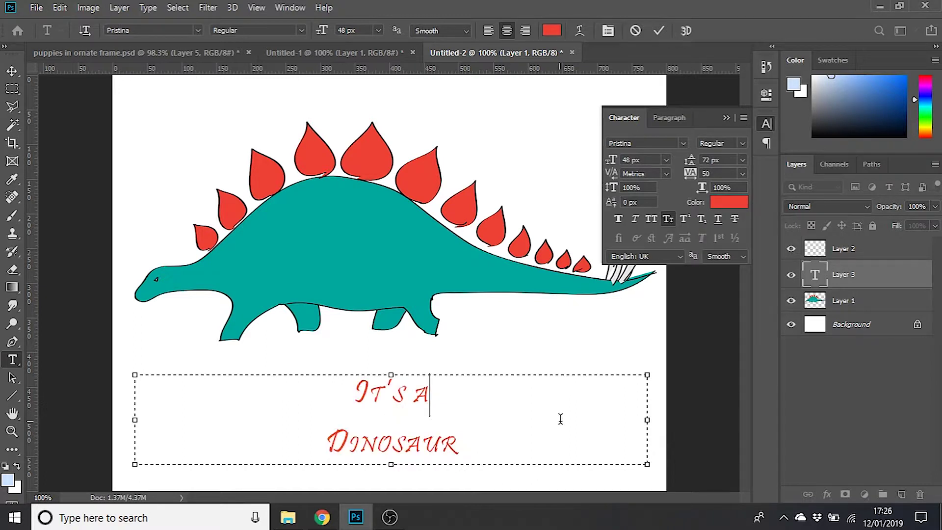
Step: Underline both text lines, replacing the underline with Strikethrough
drag(497, 445, 294, 362)
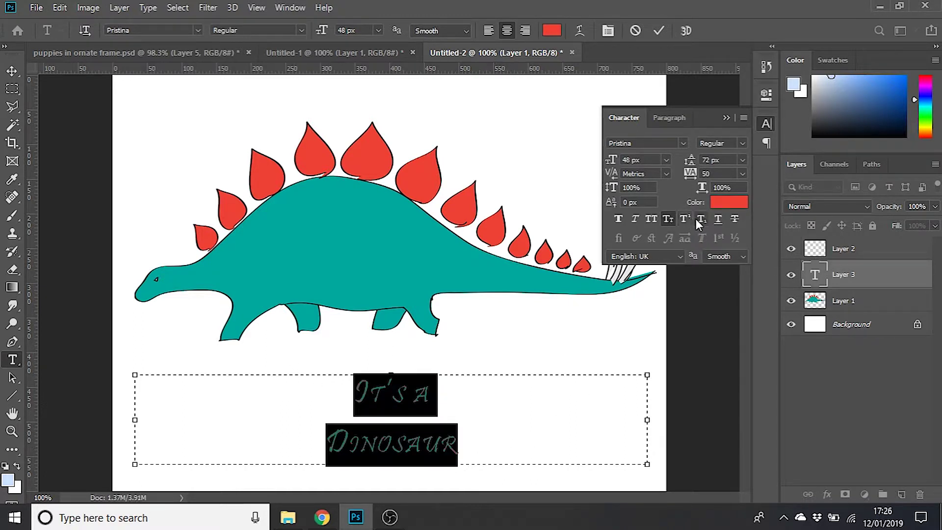
click(716, 220)
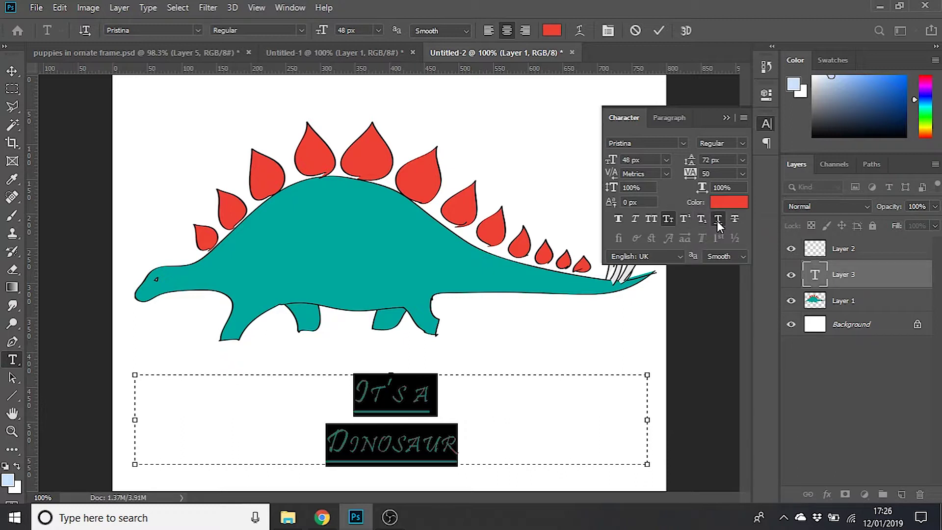
click(735, 221)
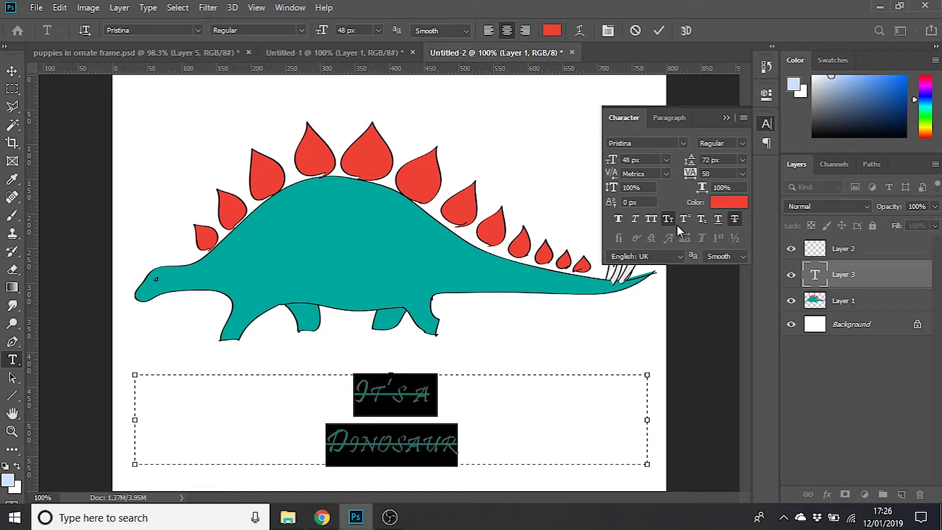
Step: Switch the struck-through text from Small Caps to All Caps and commit the text edit
click(653, 223)
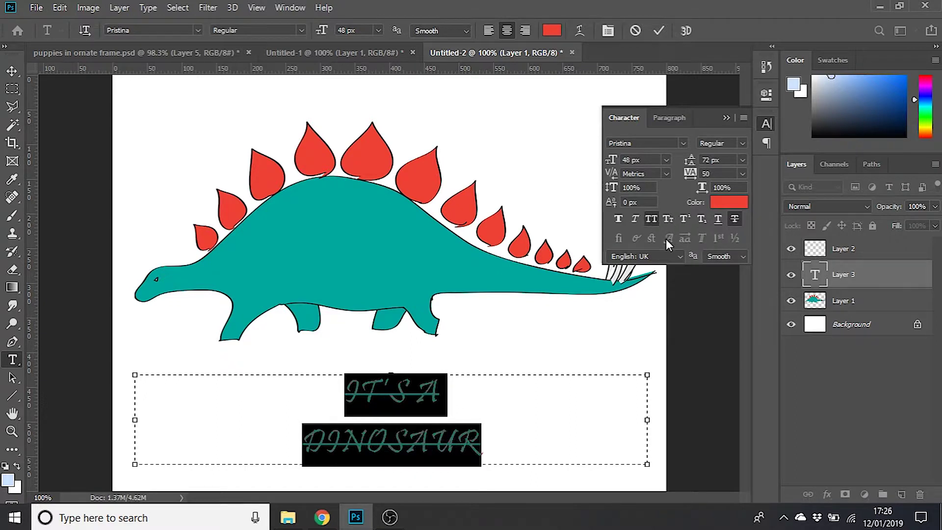
click(597, 385)
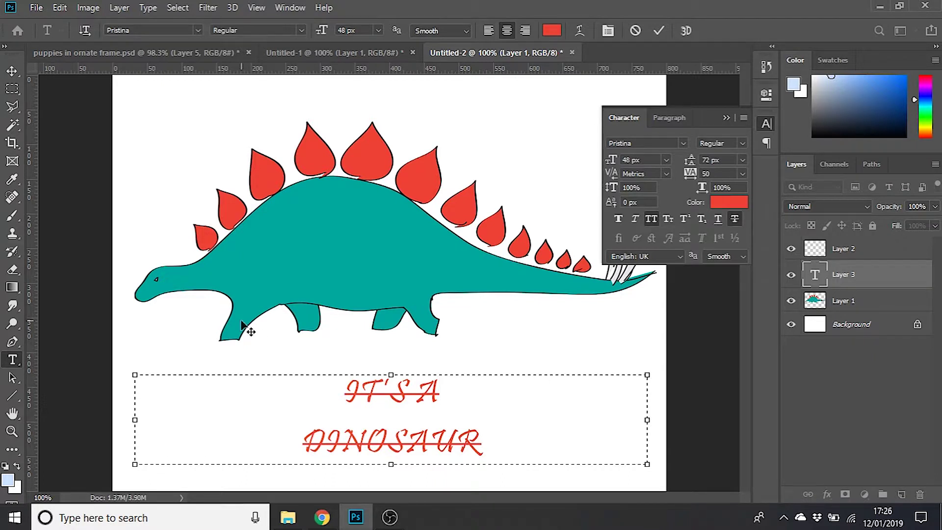
click(12, 91)
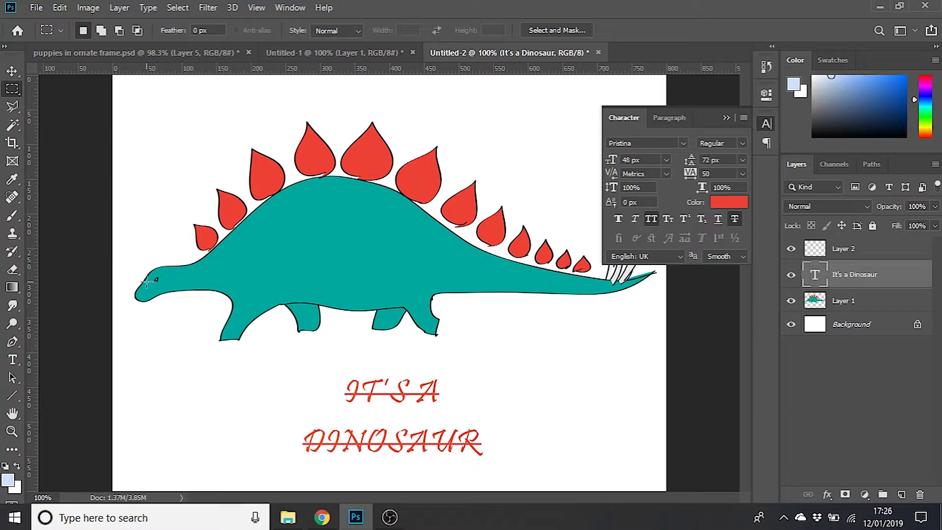
Step: Reopen the "It's a Dinosaur" text for editing and remove its All Caps and Strikethrough styles
click(15, 363)
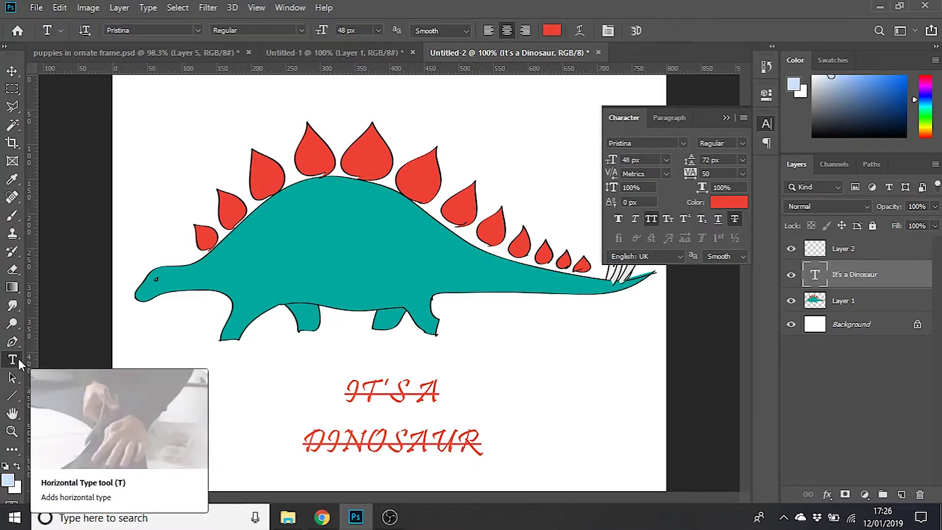
click(400, 393)
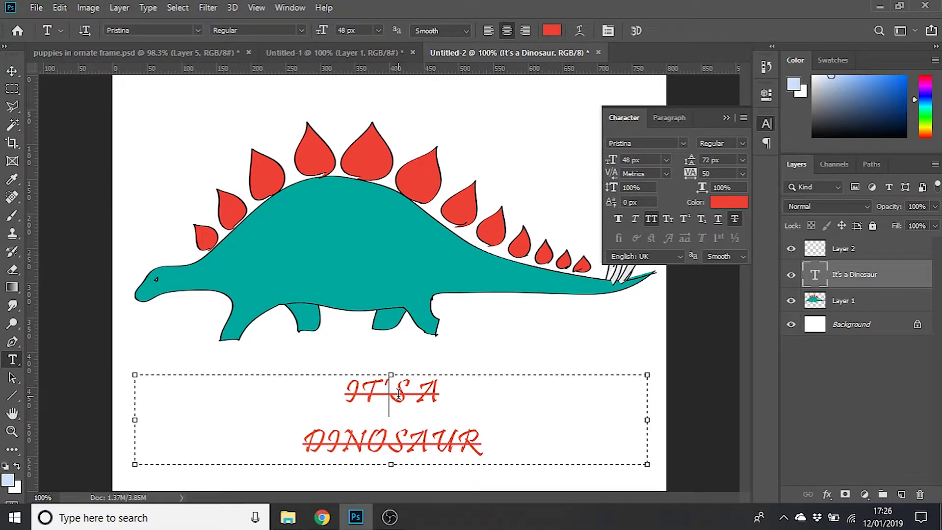
drag(525, 443, 295, 386)
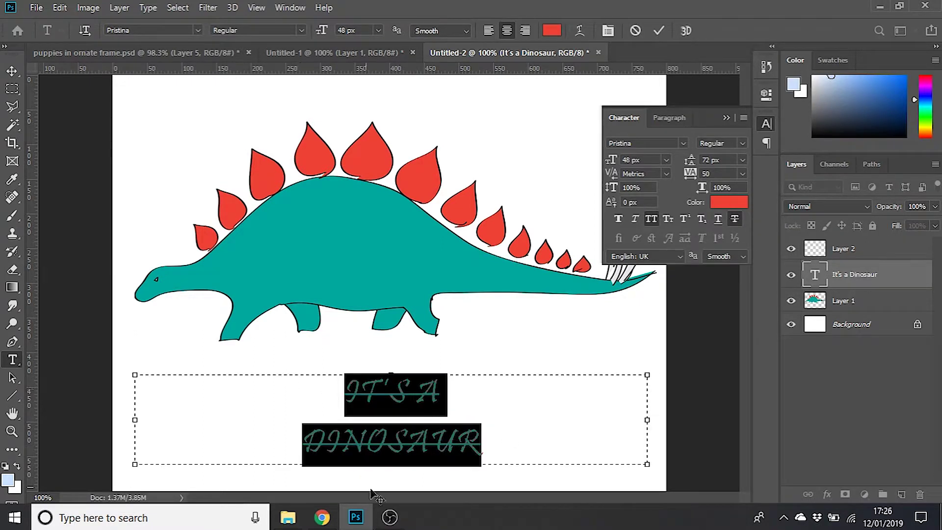
click(650, 219)
Step: Recolour both text lines with the teal sampled from the dinosaur's body (00a79d) and commit the text
click(738, 205)
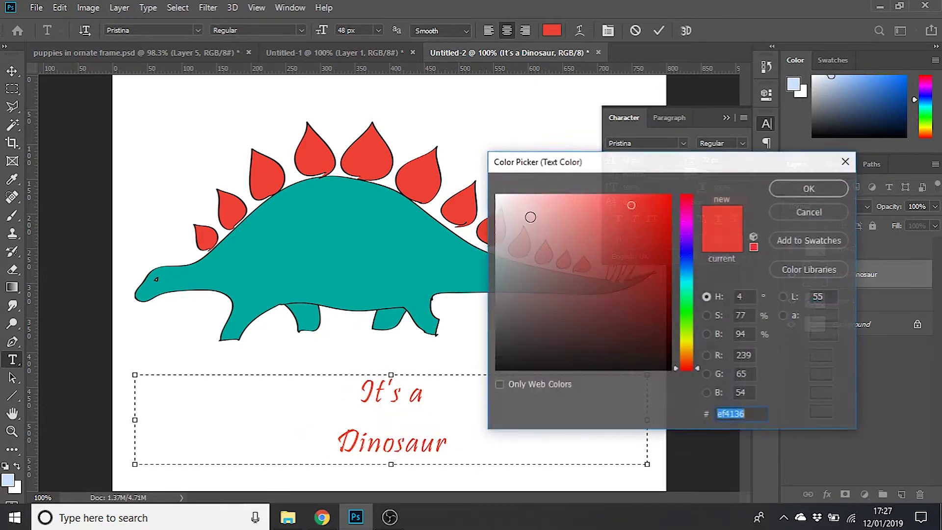
click(353, 226)
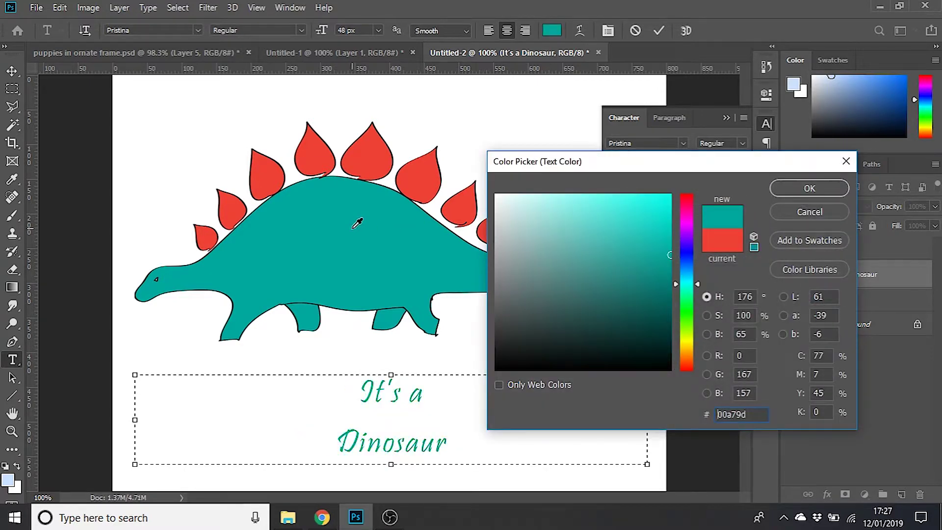
click(799, 191)
click(12, 88)
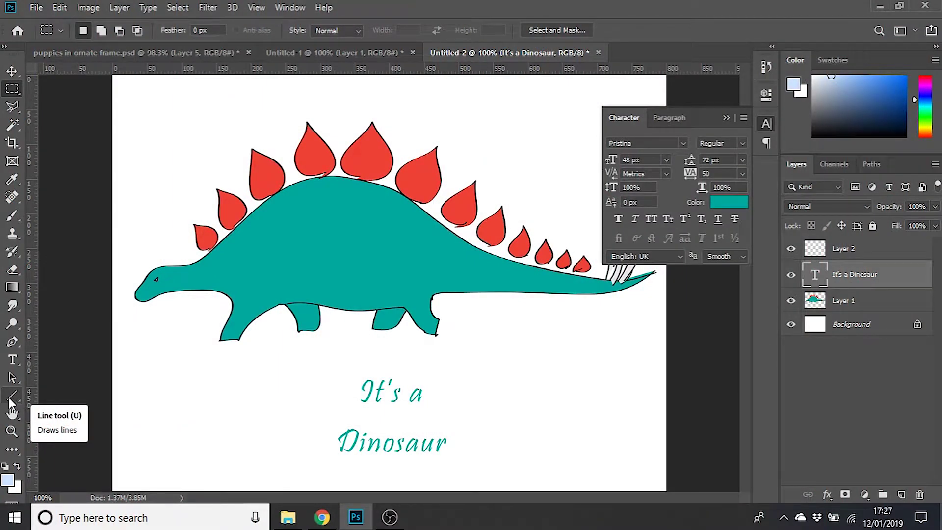
Step: Draw a rectangle shape about 170 × 120 px below the dinosaur, to the left of the text
click(9, 397)
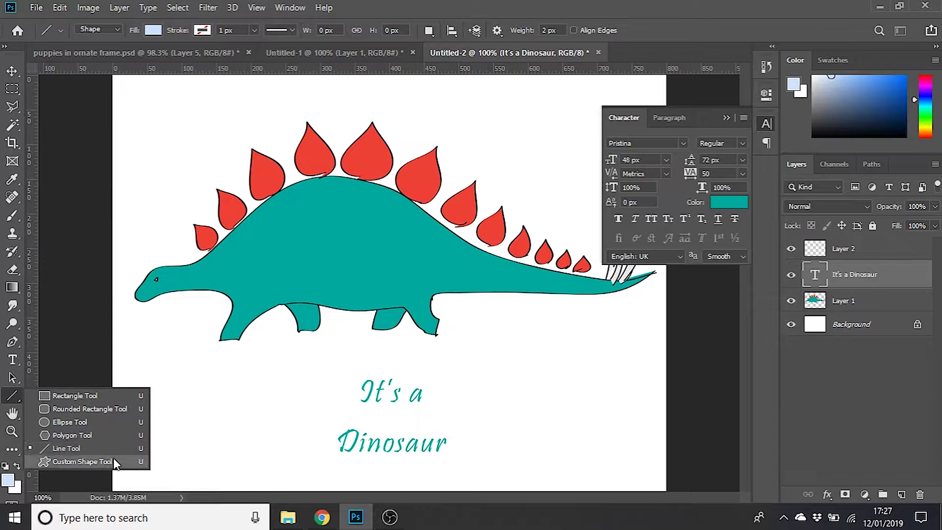
click(100, 399)
drag(150, 358, 266, 441)
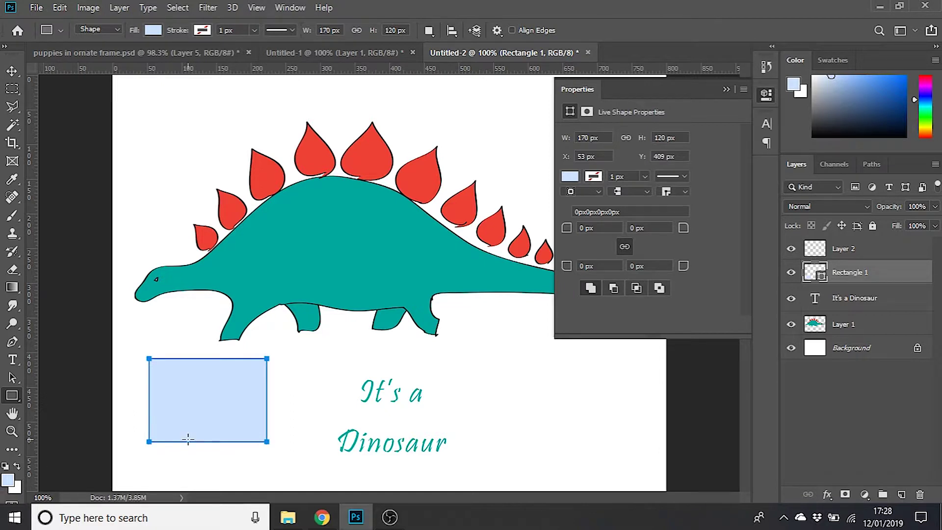
Step: Fill the new rectangle with the magenta swatch
click(154, 30)
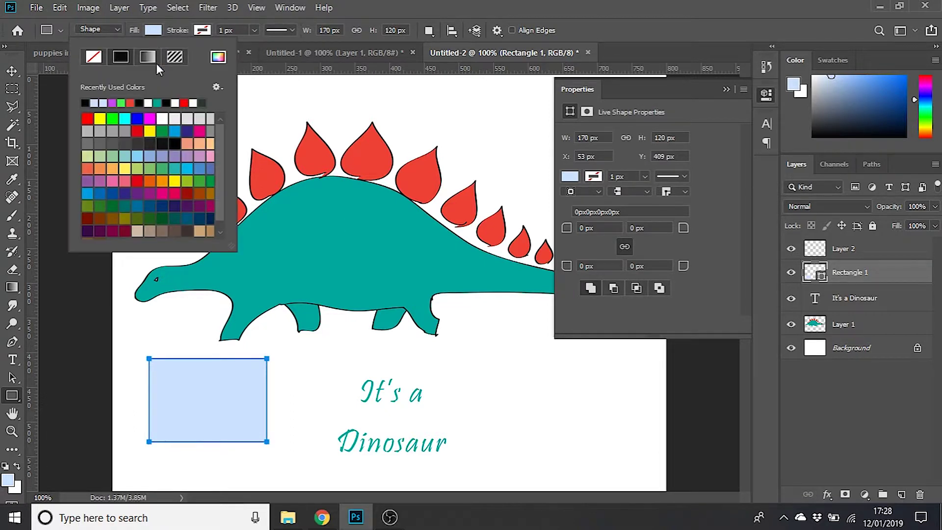
click(150, 119)
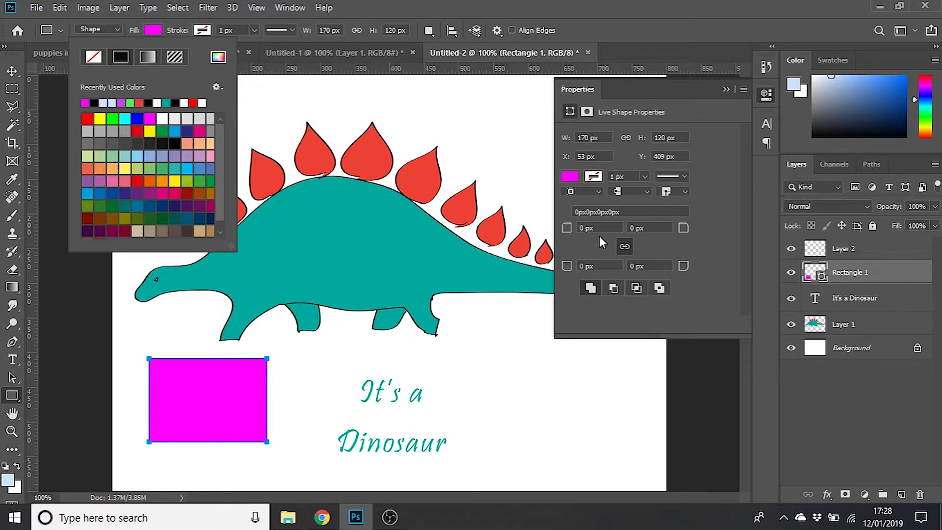
click(151, 32)
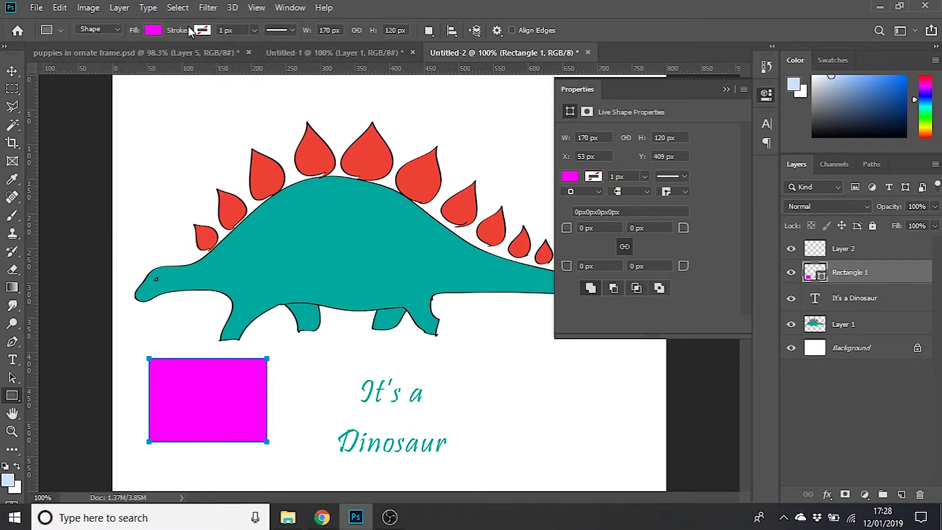
Step: Recolour the rectangle below the dinosaur with the red sampled from the back plates (ef4136)
double_click(813, 273)
drag(691, 213, 687, 200)
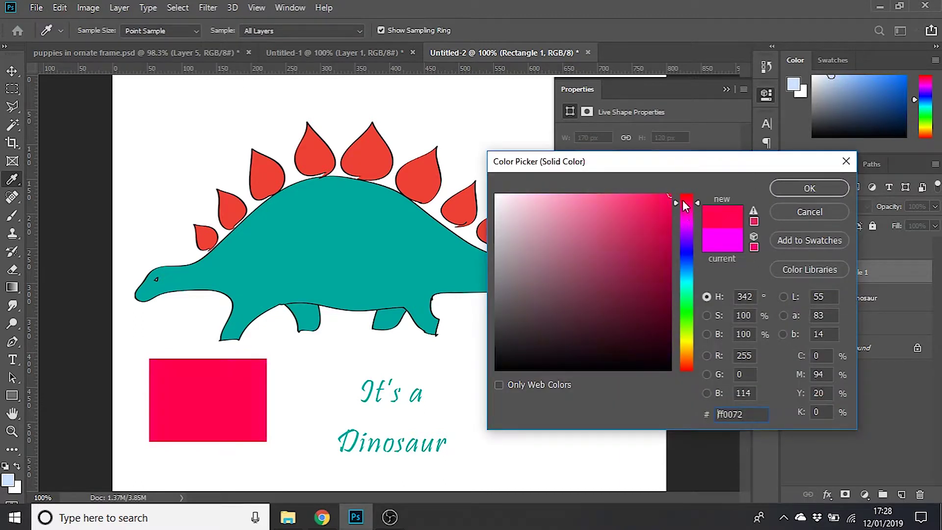
click(611, 294)
click(642, 334)
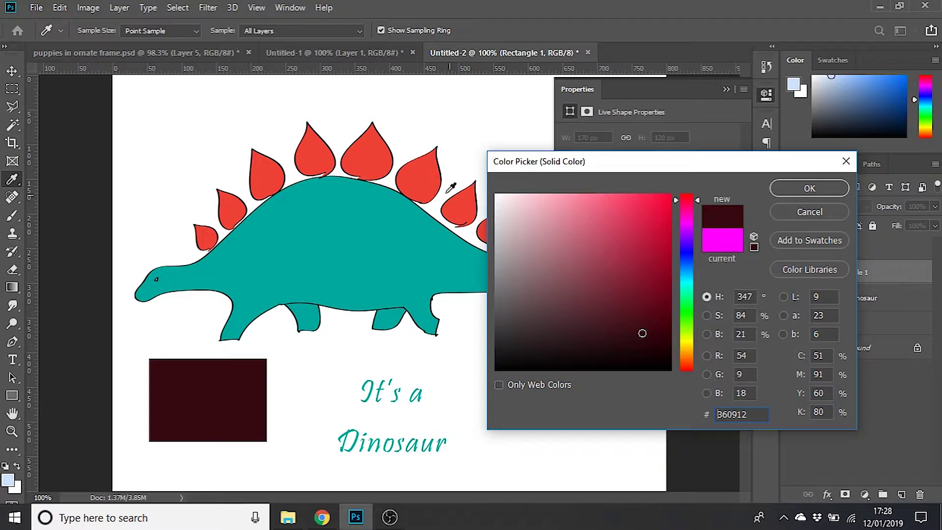
click(370, 152)
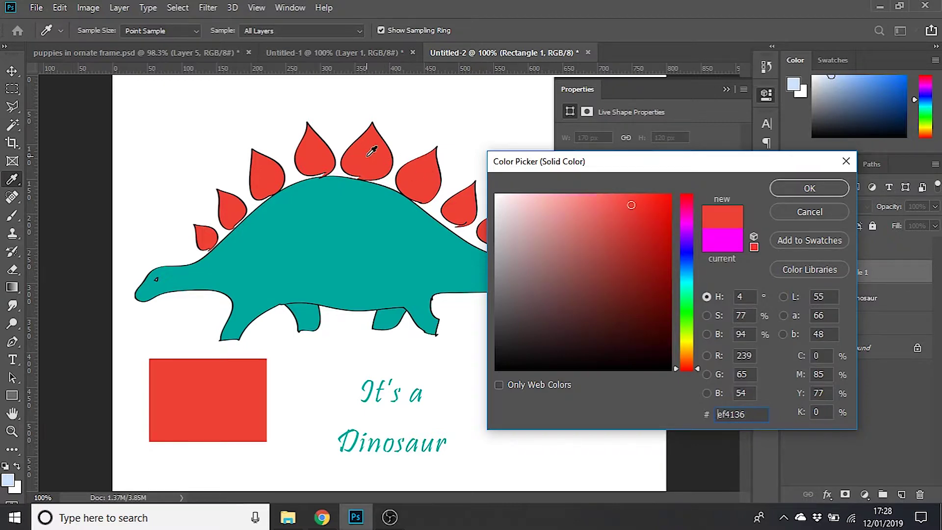
click(304, 219)
click(307, 142)
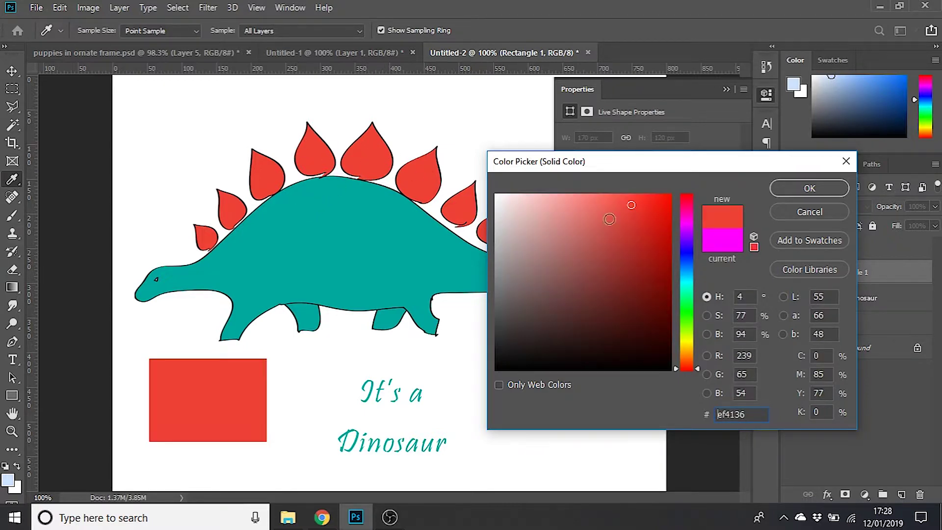
click(833, 188)
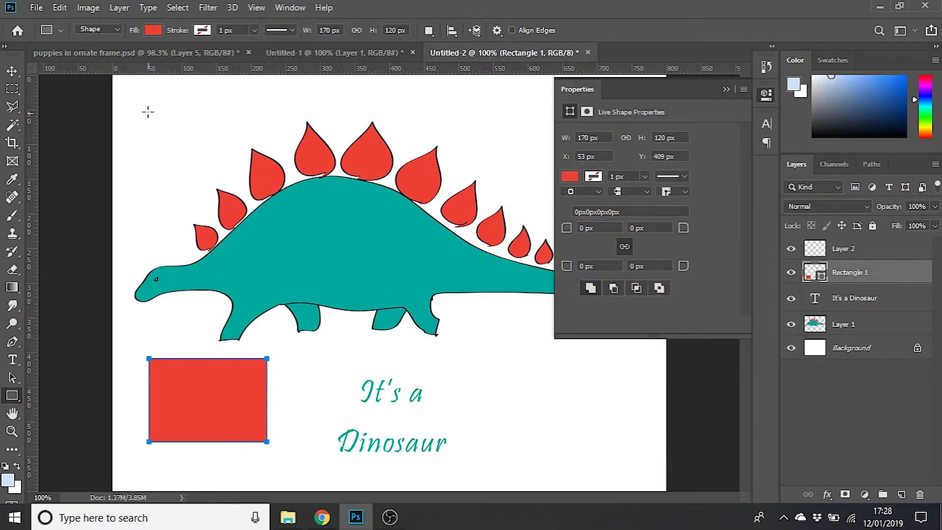
Step: Draw a red square about 105 × 105 px in the canvas's upper-left corner and collapse the shape properties
drag(131, 89, 252, 162)
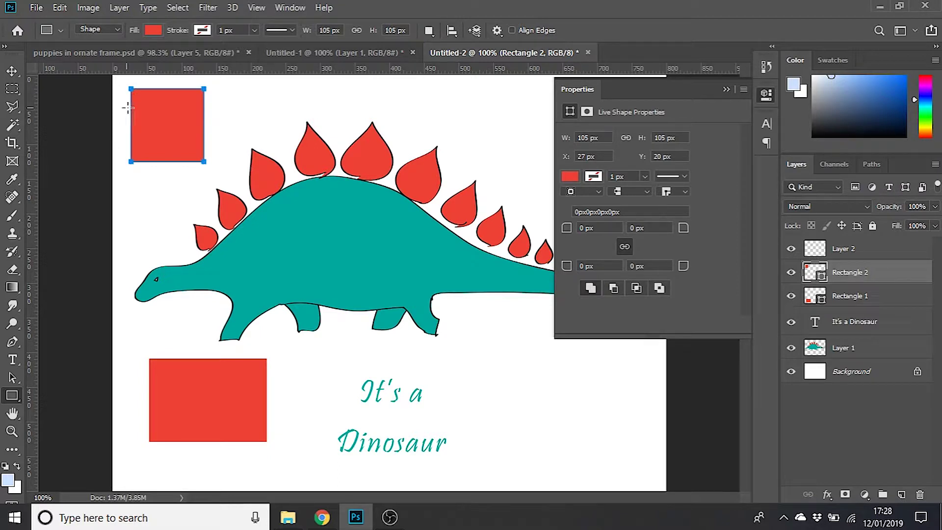
click(726, 89)
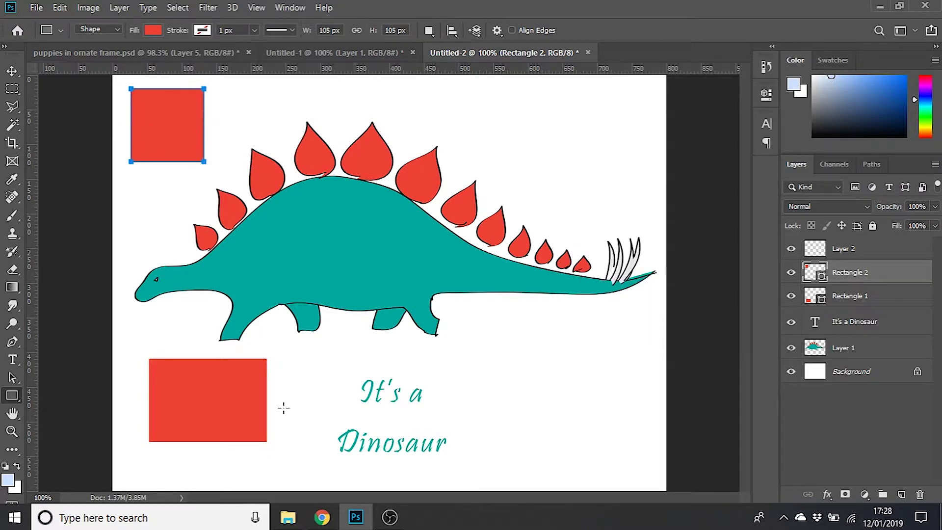
Step: Draw a tall red ellipse about 85 × 173 px above the tail and a circle about 90 px wide beside it
right_click(11, 395)
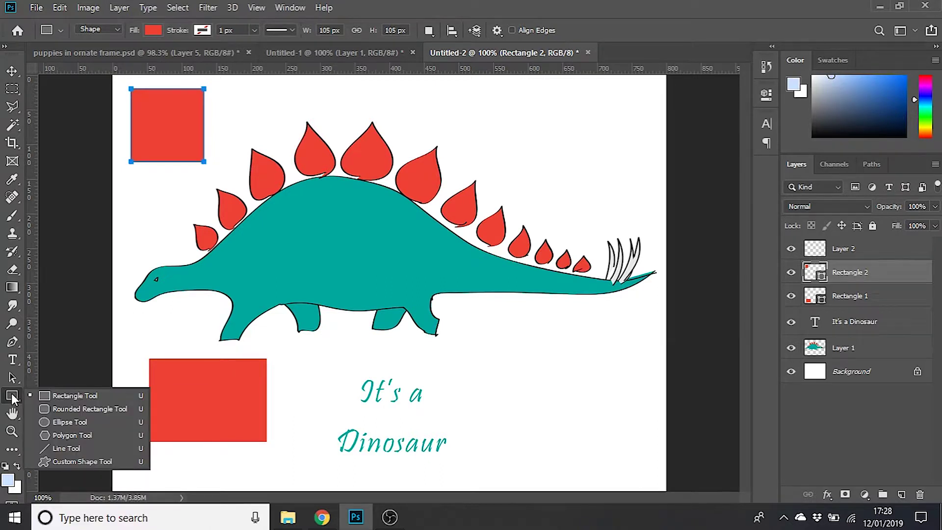
click(73, 422)
drag(543, 98, 604, 219)
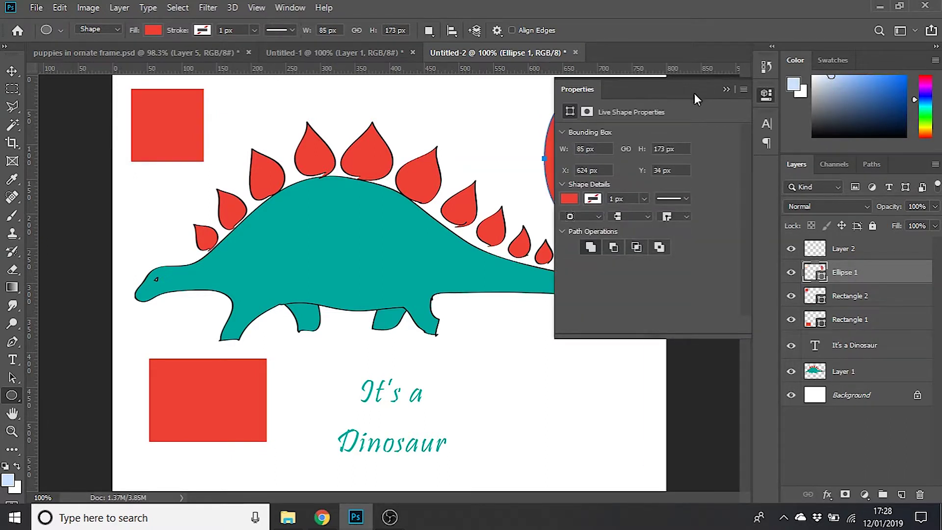
drag(693, 93, 811, 248)
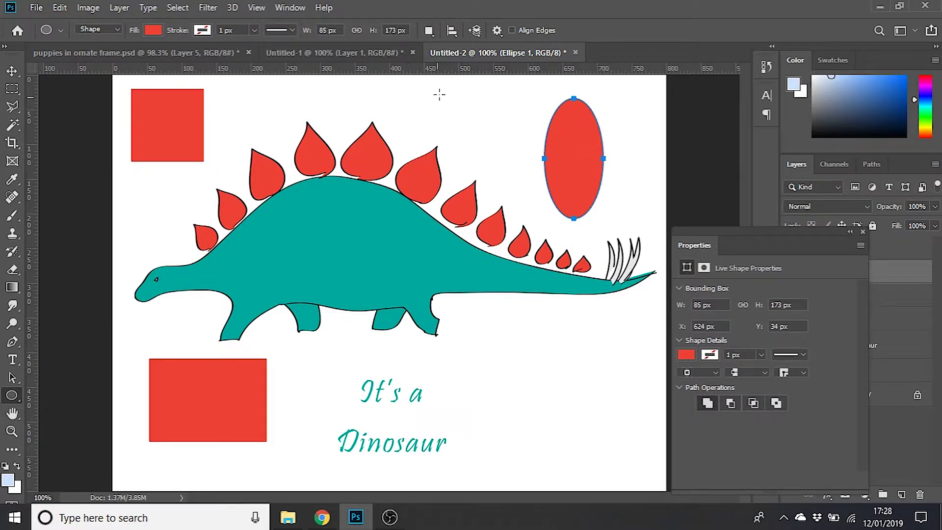
drag(443, 92, 506, 153)
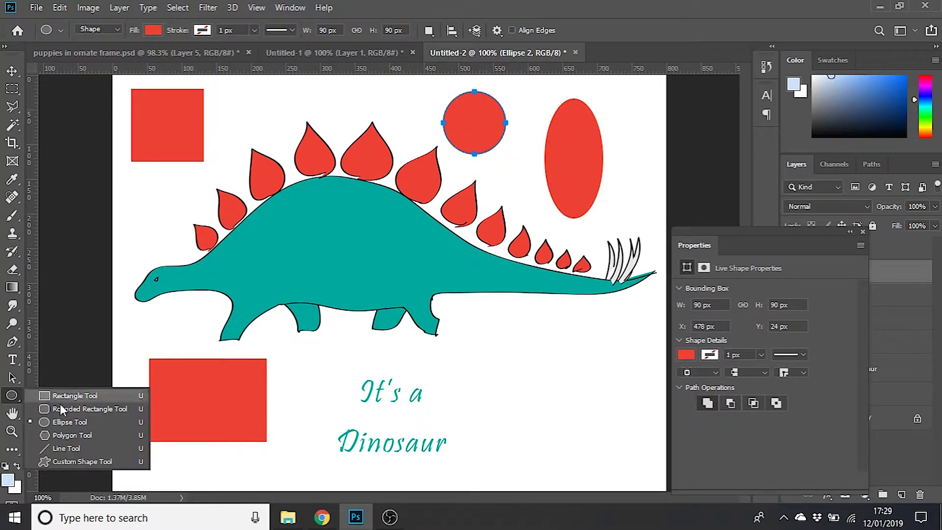
Step: Draw a red octagon about 116 px wide below the tail and a three-sided polygon about 72 × 82 px beside it
click(97, 436)
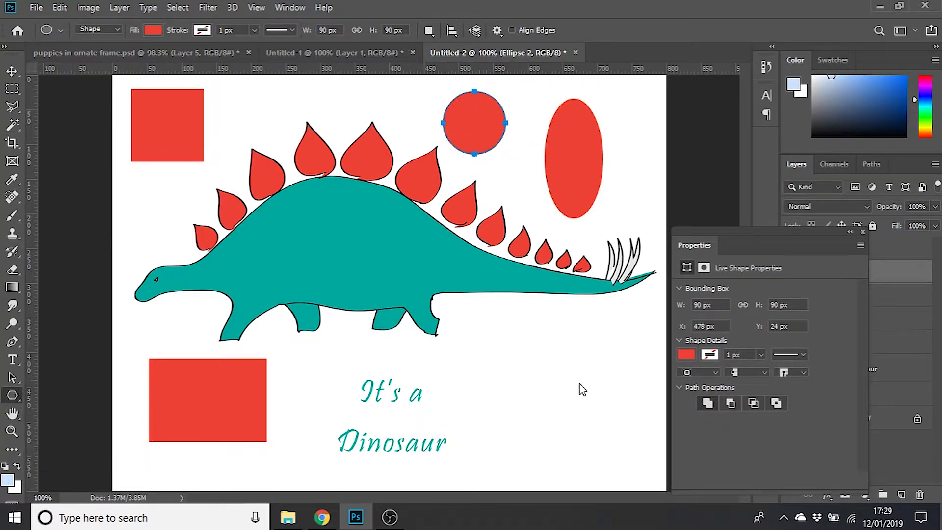
drag(554, 338, 589, 366)
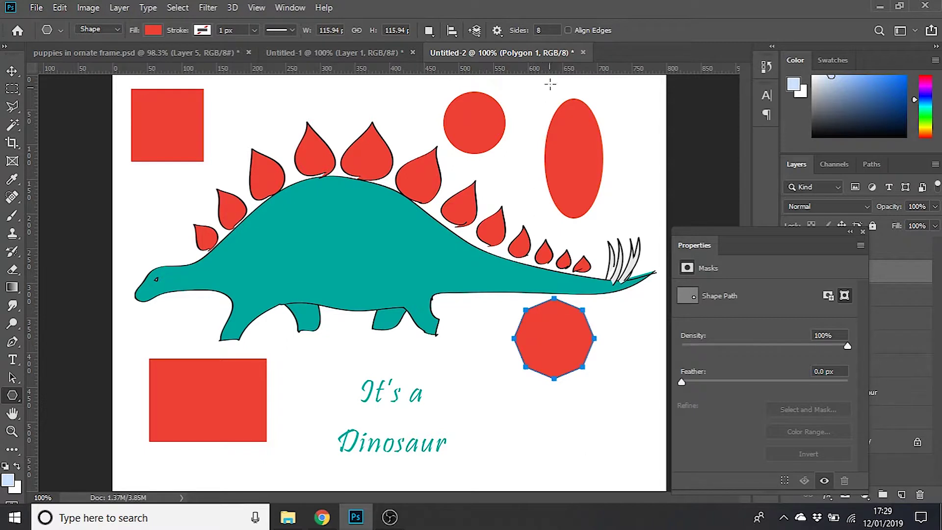
click(528, 30)
text(3)
drag(607, 388, 624, 416)
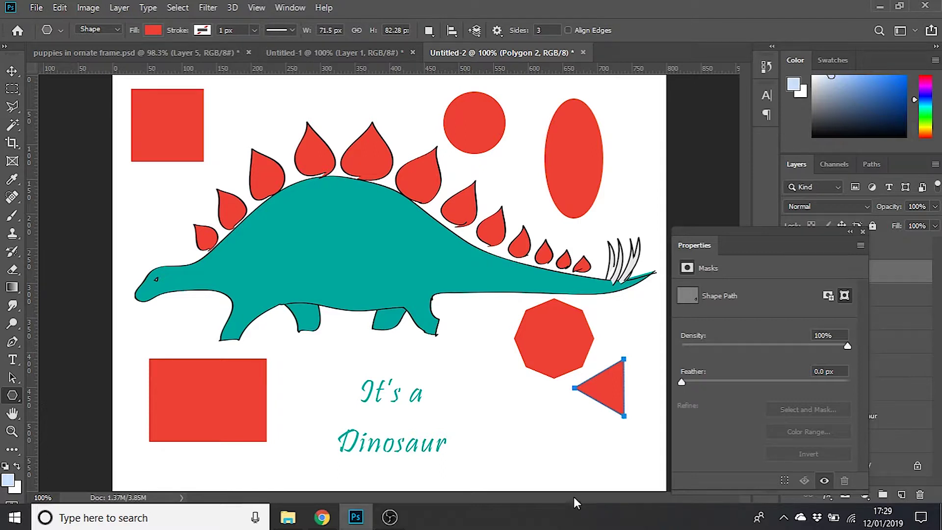
Step: Draw a red 2 px arrow line about 218 px long between the dinosaur's legs and the text
click(11, 396)
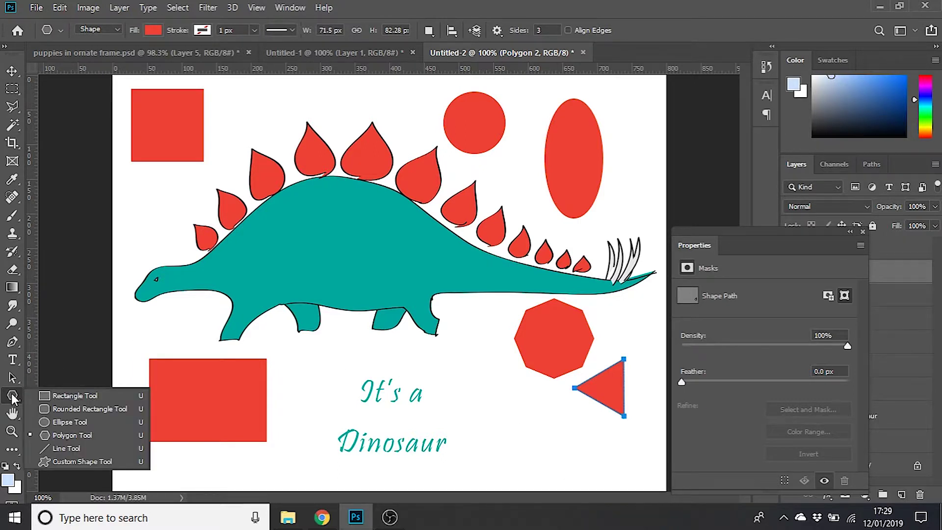
click(78, 449)
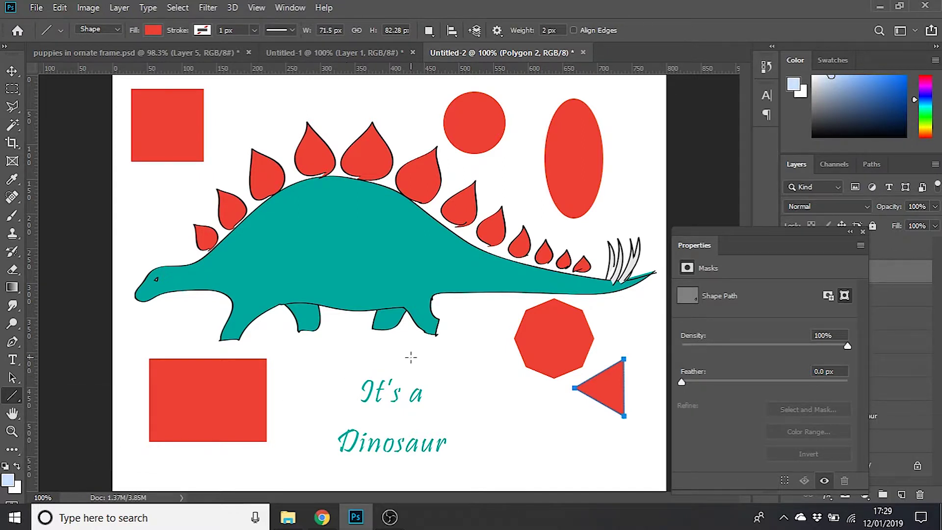
drag(337, 346, 488, 362)
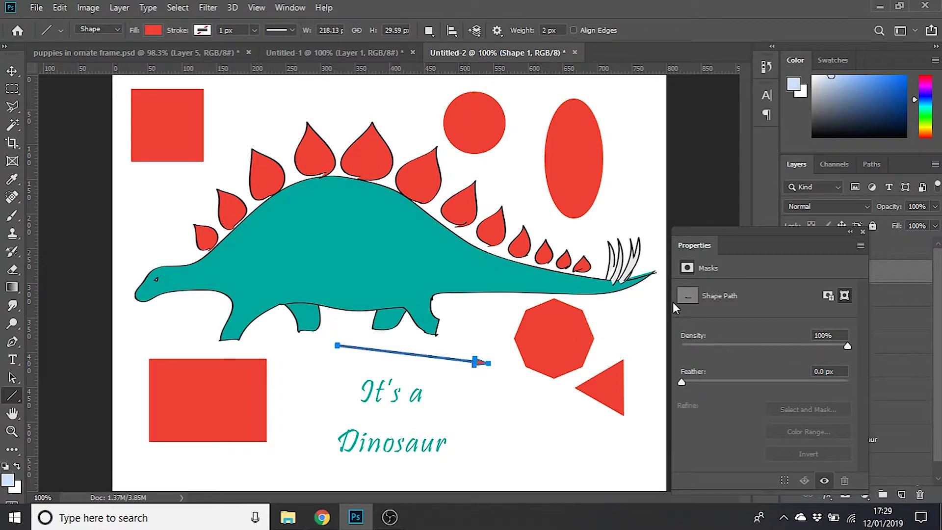
Step: Select Layer 2, turn off the line's end arrowhead and set the line weight to 10 px
click(895, 249)
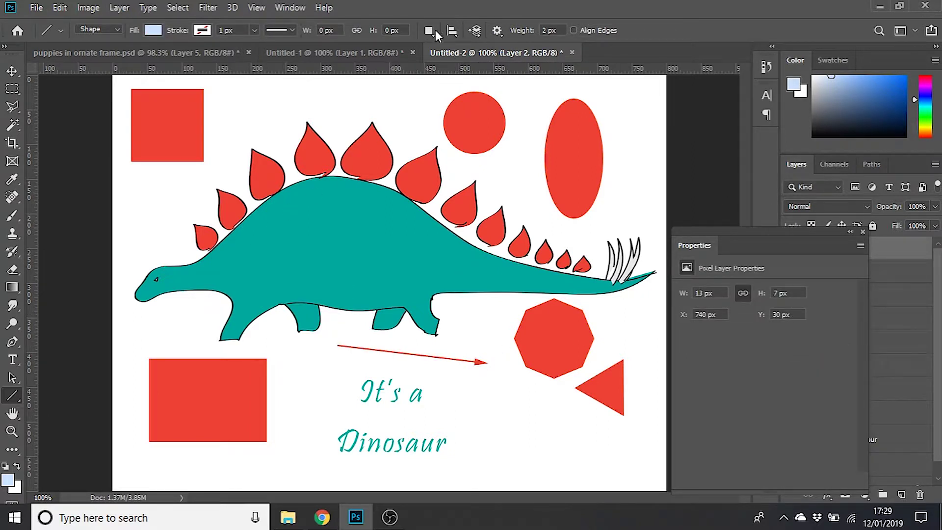
click(497, 31)
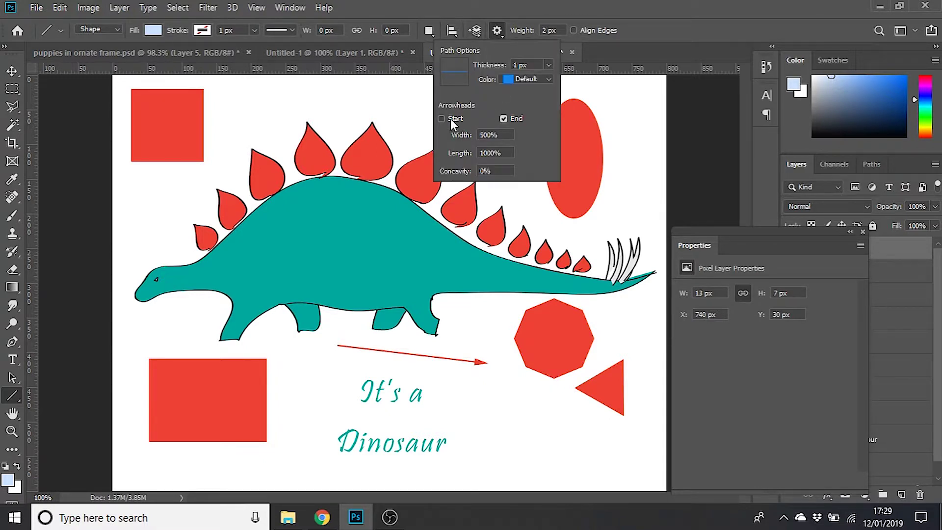
click(505, 119)
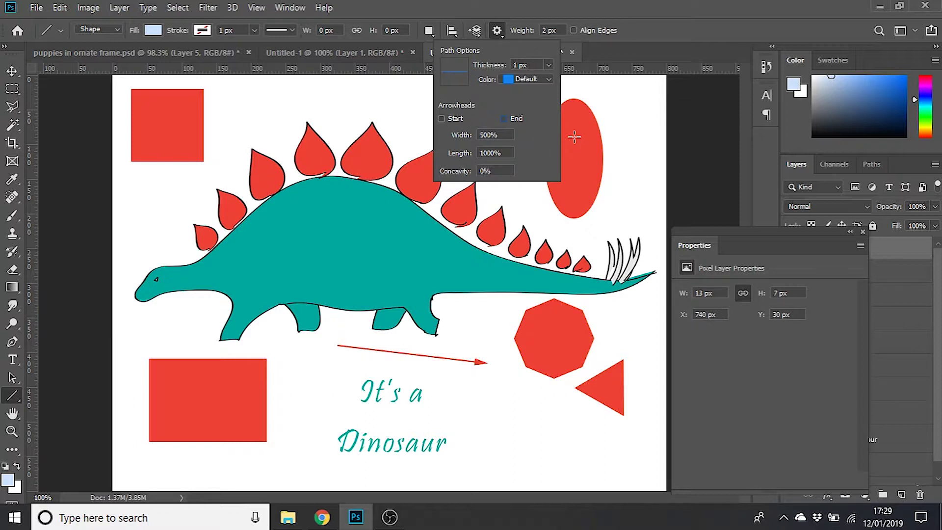
double_click(544, 31)
text(10)
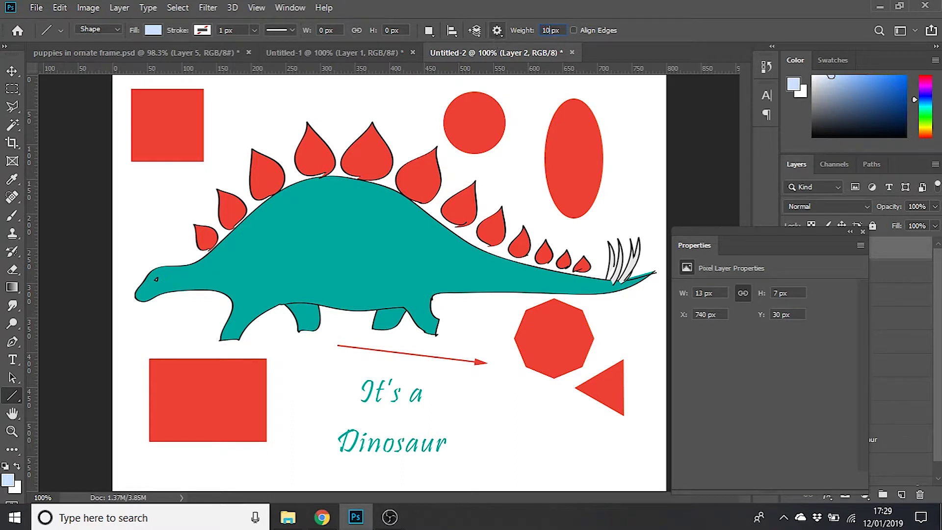
key(Return)
Step: Draw three pale blue lines: about 295 px above the plates, about 465 px horizontally below the text, and a diagonal about 86 × 86 px near the triangle
drag(226, 102, 430, 97)
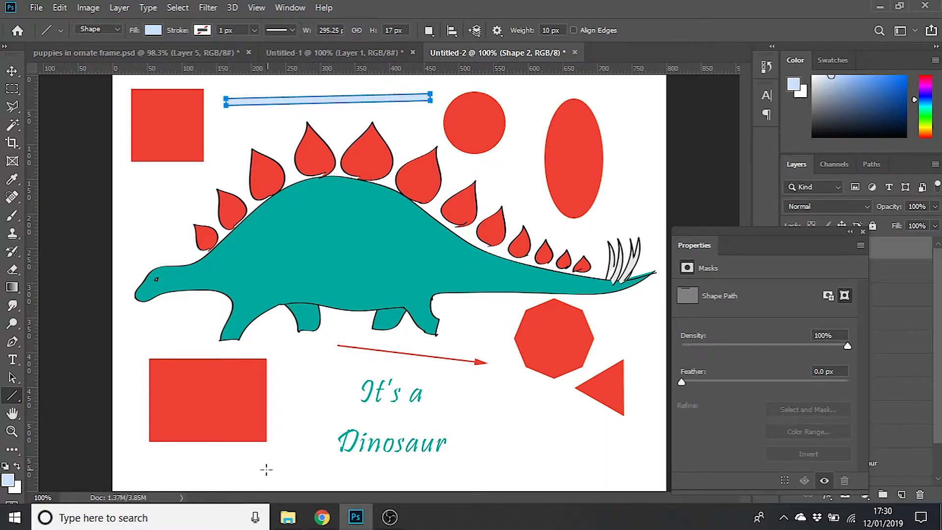
drag(262, 470, 585, 476)
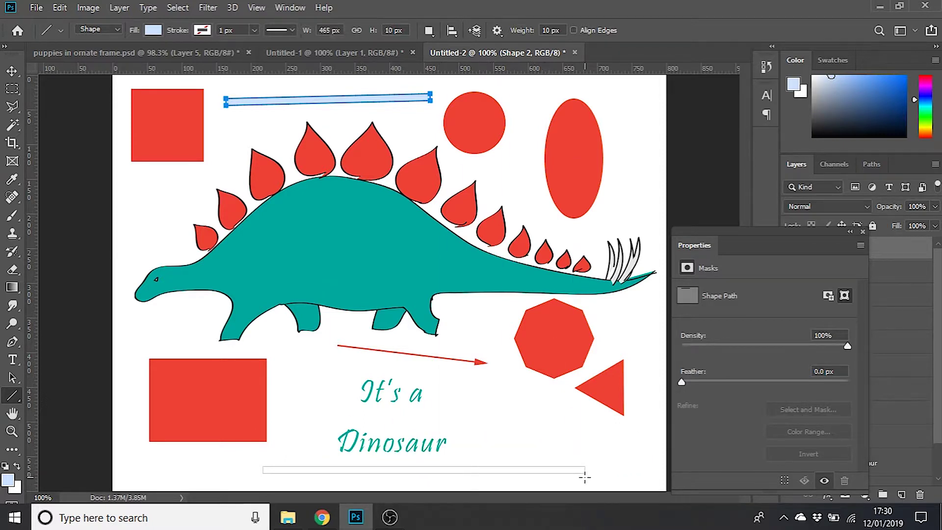
drag(492, 447, 547, 392)
Step: Close the shape properties and recolour the horizontal line below the text dark blue (0f4a9b)
click(895, 279)
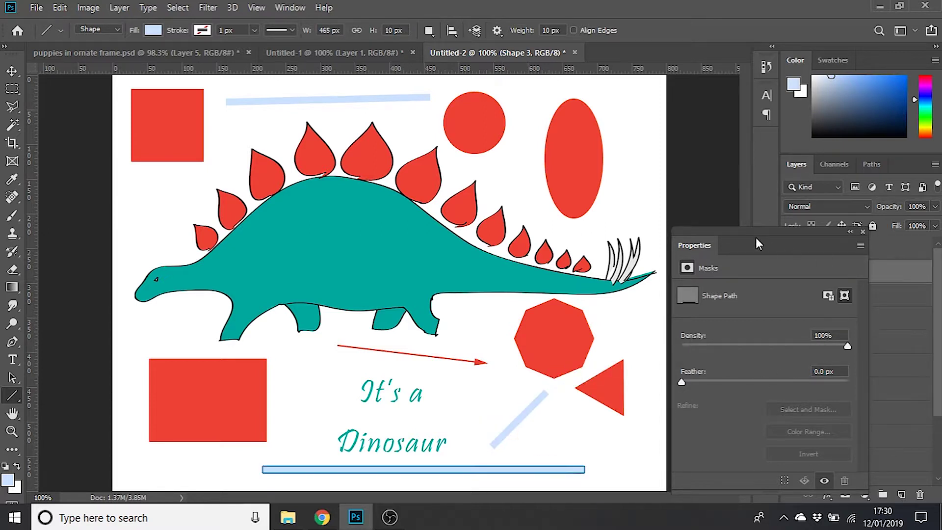
click(862, 232)
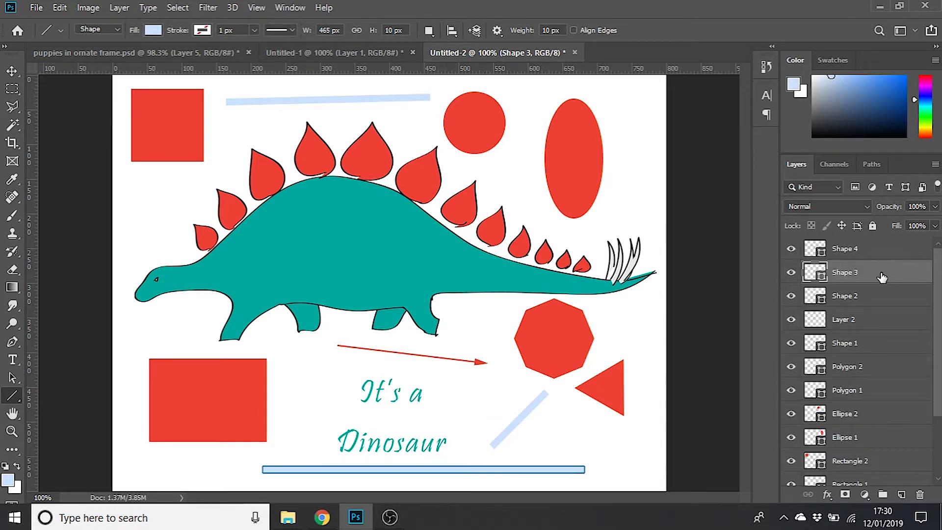
double_click(814, 276)
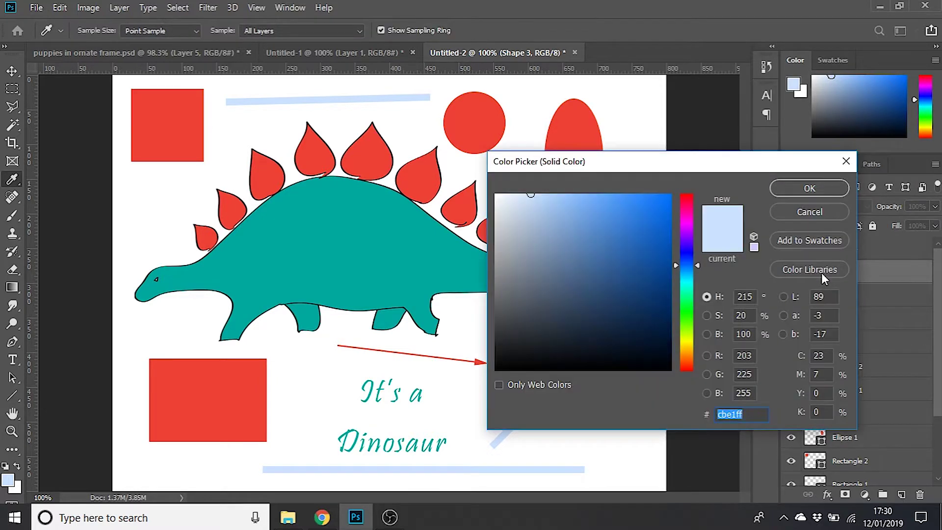
click(655, 263)
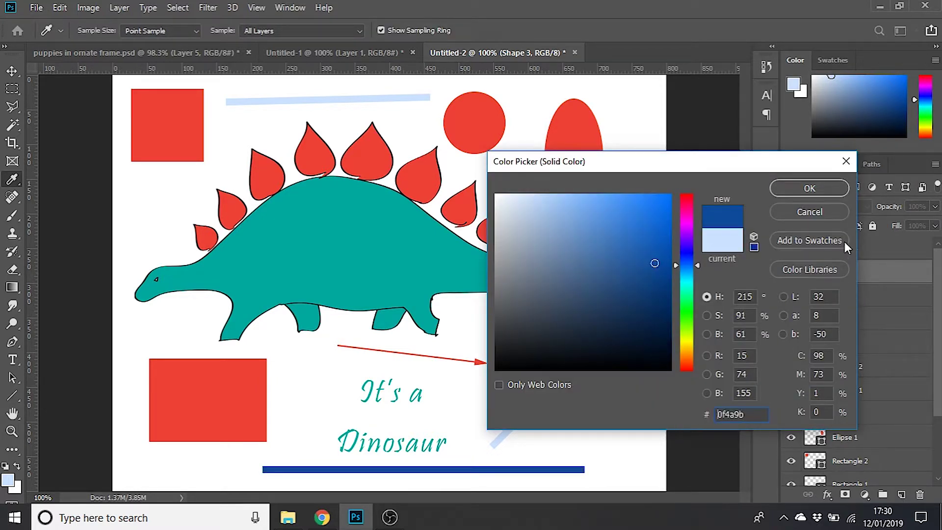
click(825, 190)
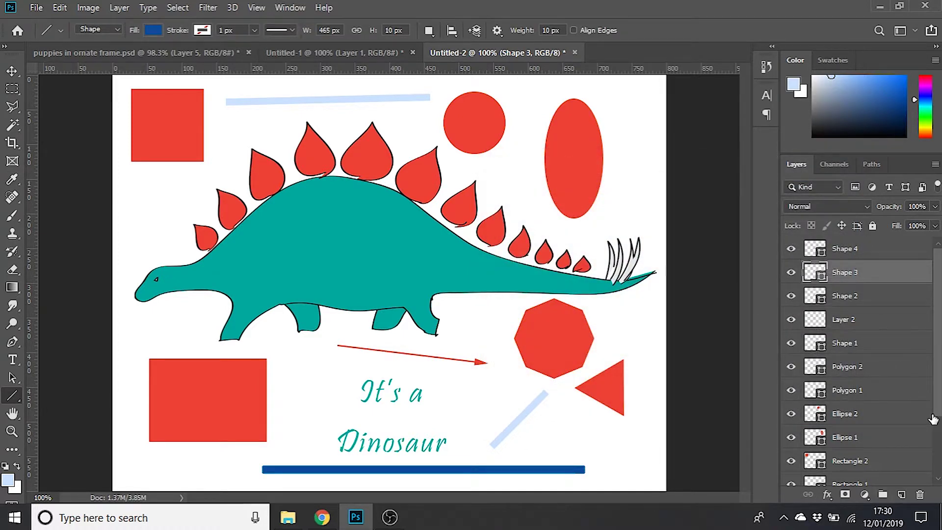
Step: Draw a dark blue paw print custom shape in the middle of the dinosaur's body
right_click(10, 393)
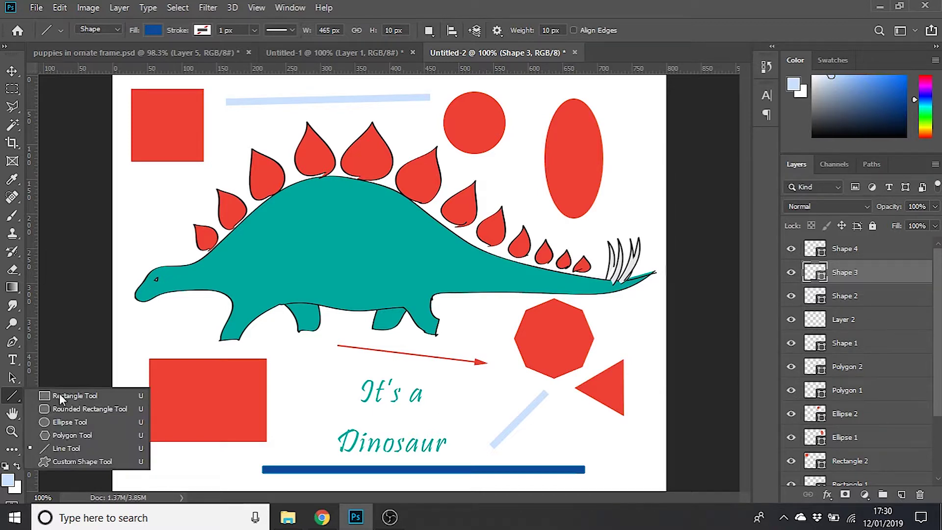
click(112, 461)
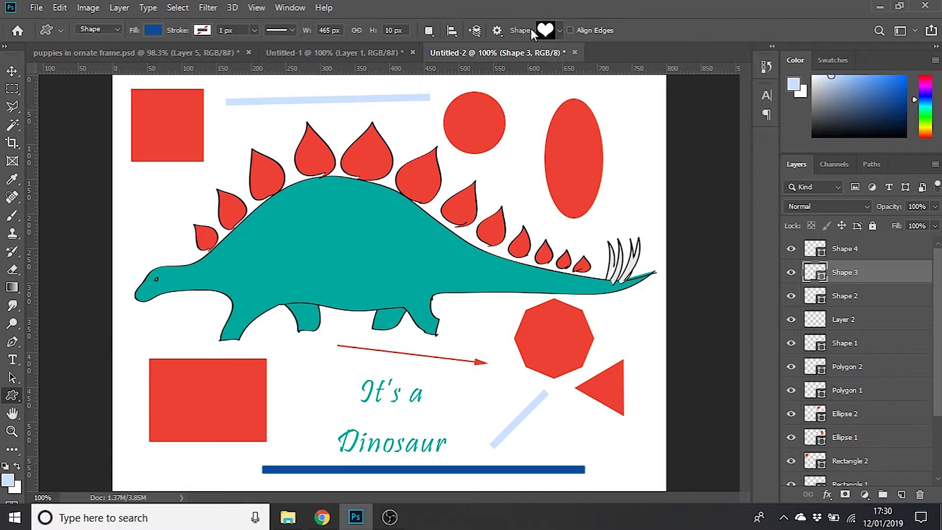
click(552, 31)
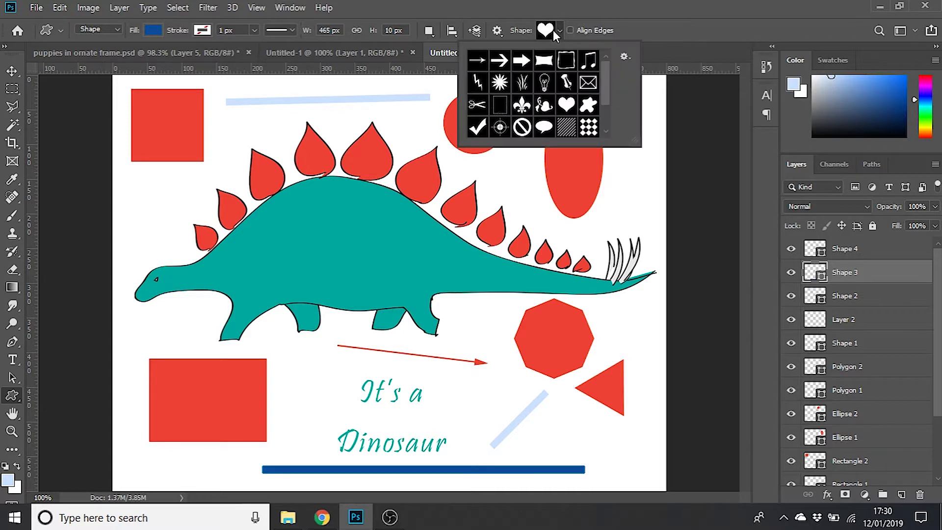
drag(601, 67, 608, 110)
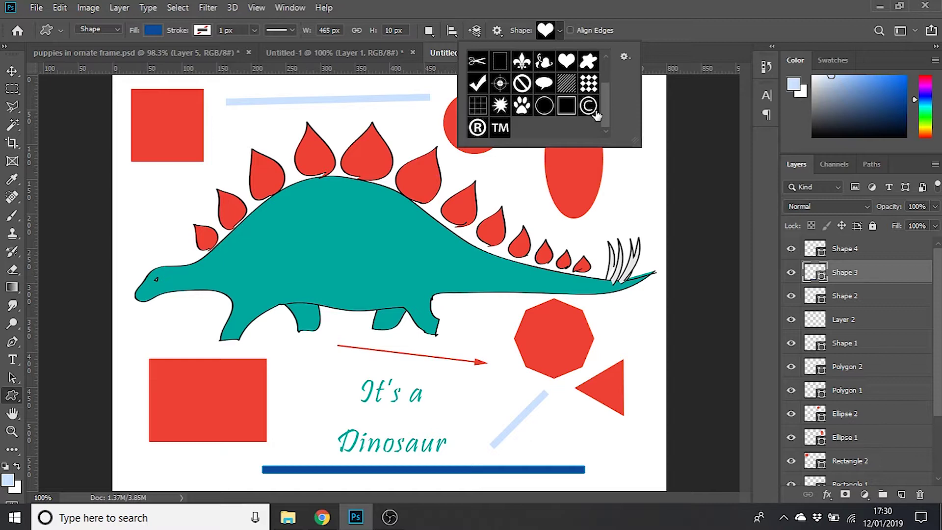
click(521, 105)
click(297, 220)
drag(298, 221, 415, 280)
Step: Draw a pale blue heart custom shape on the dinosaur's body beside the paw print, starting from the diagonal line's layer
click(904, 253)
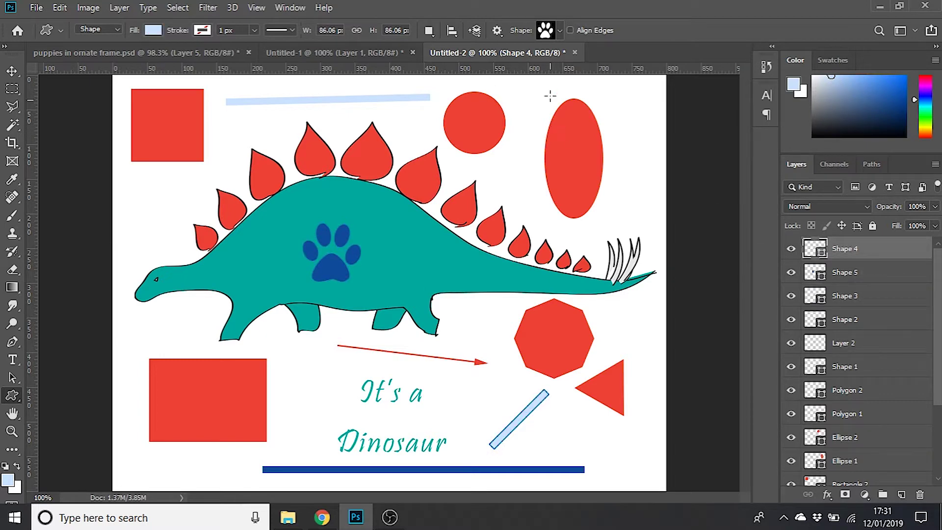
click(546, 29)
click(566, 61)
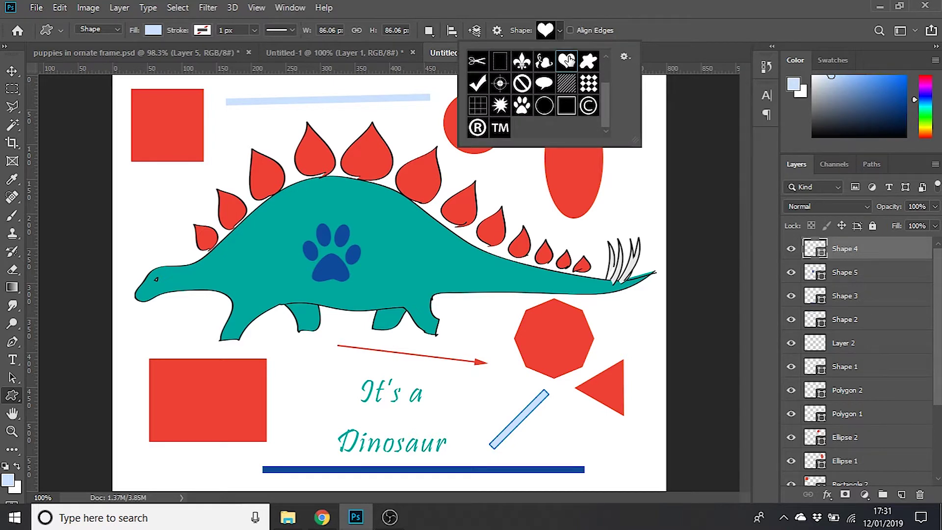
drag(395, 234, 439, 271)
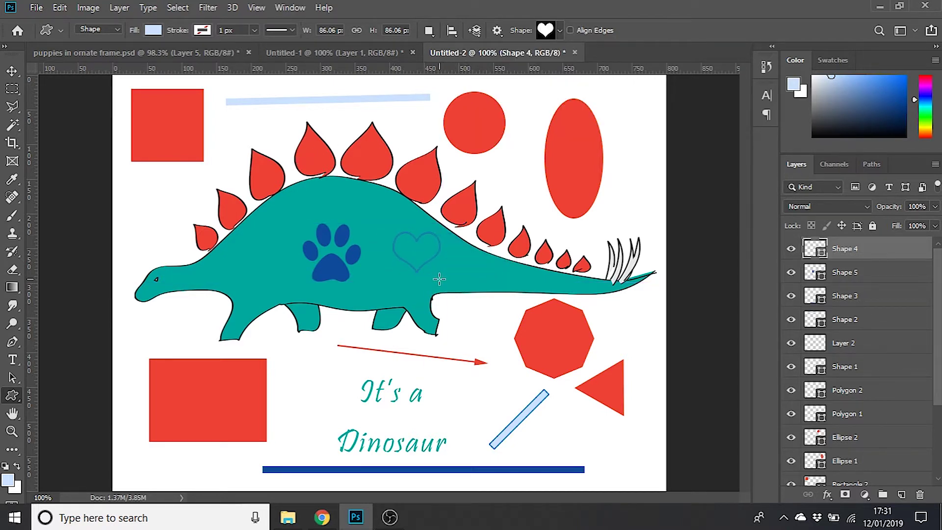
click(889, 273)
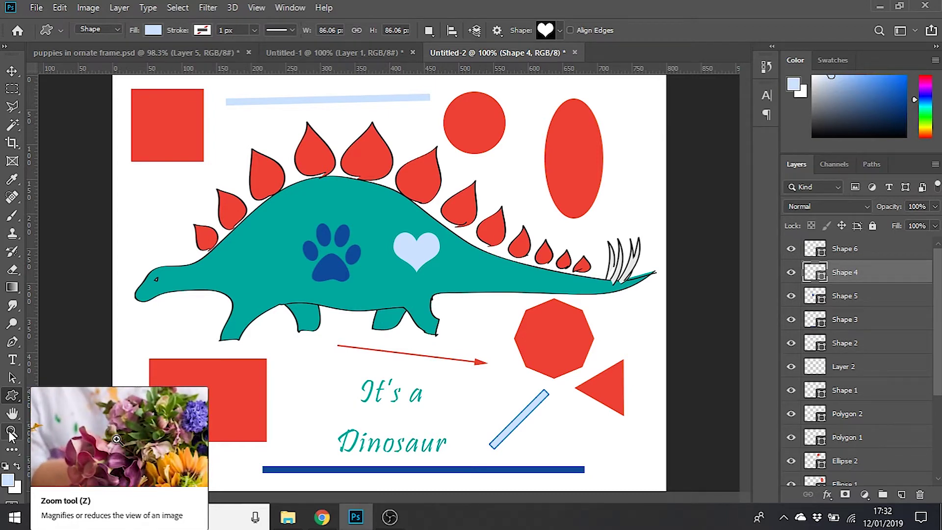
Step: Magnify the drawing to 300% with the Zoom tool and move the view to the red square in the canvas corner
click(12, 434)
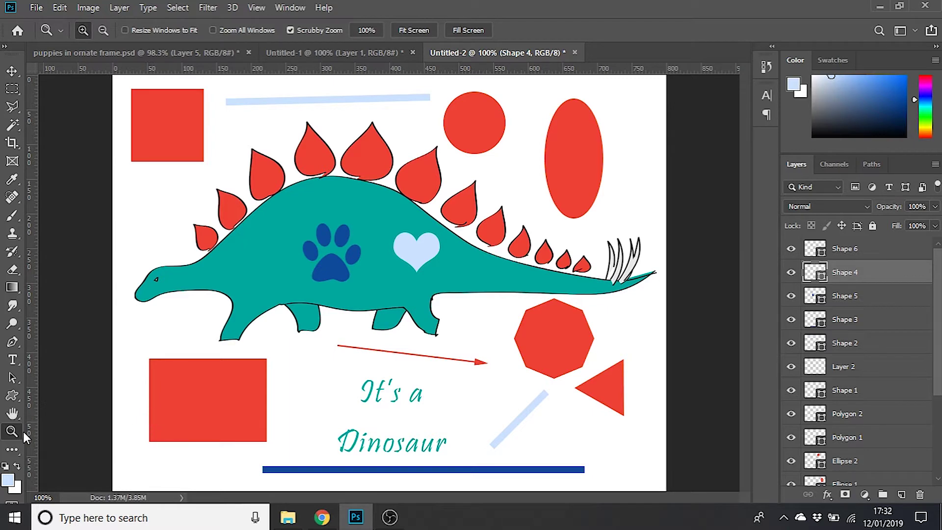
click(294, 219)
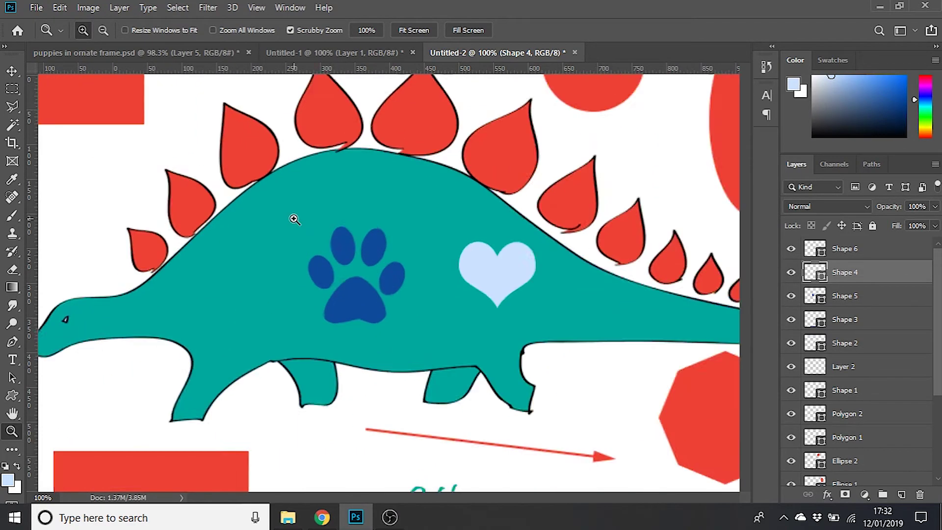
drag(470, 497, 429, 496)
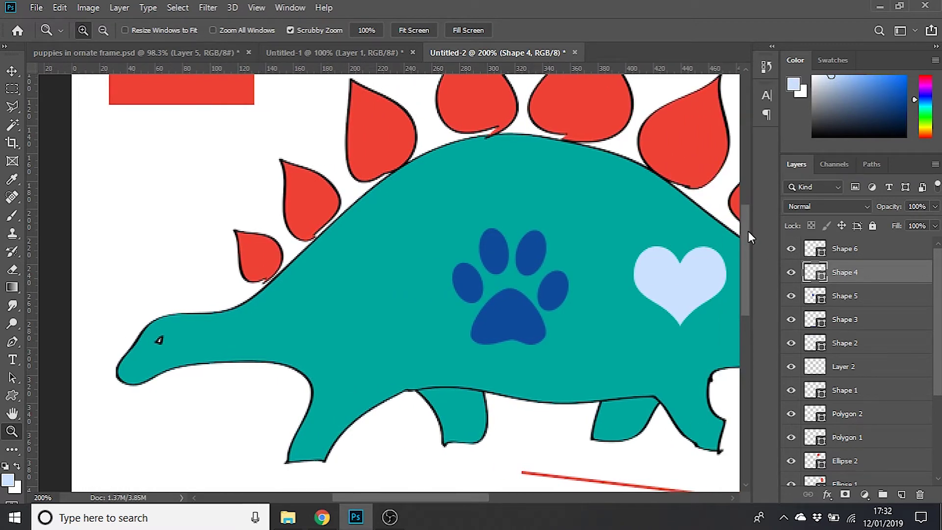
mouse_move(749, 231)
mouse_down()
mouse_move(745, 269)
mouse_move(743, 225)
mouse_move(744, 240)
mouse_up()
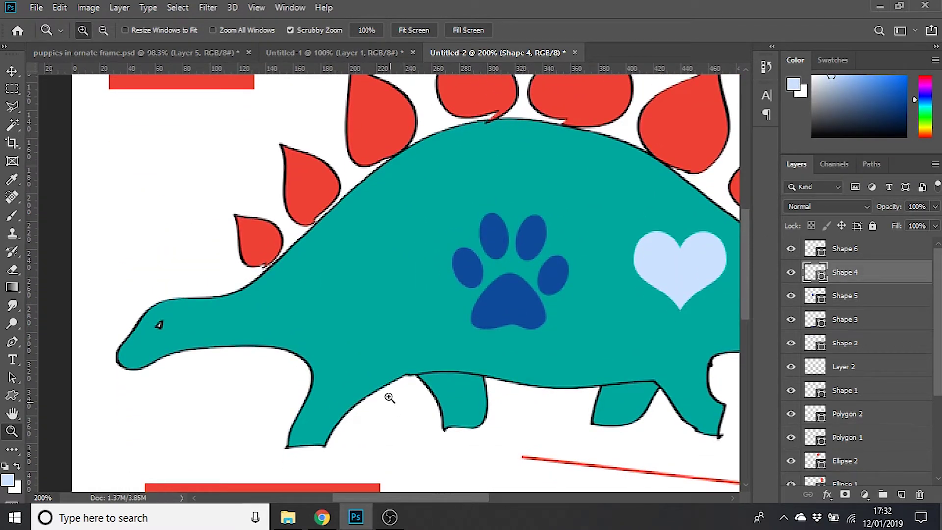
click(181, 104)
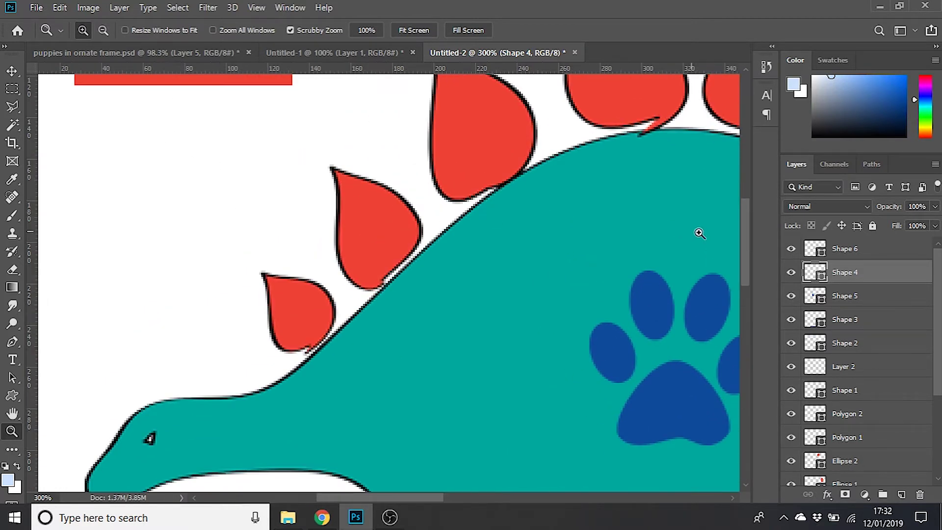
drag(748, 231, 744, 173)
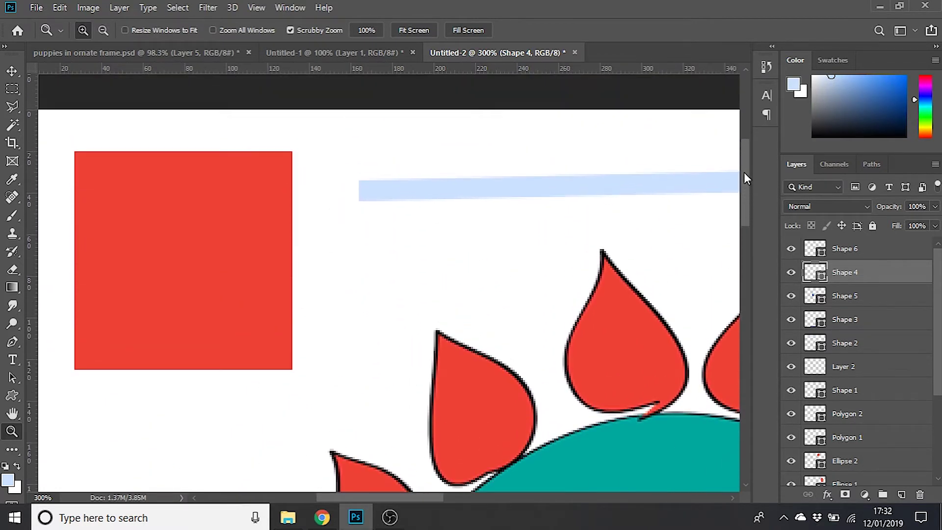
Step: Zoom back out to 100% with the Zoom tool and bring the whole dinosaur back into view
click(103, 30)
click(438, 282)
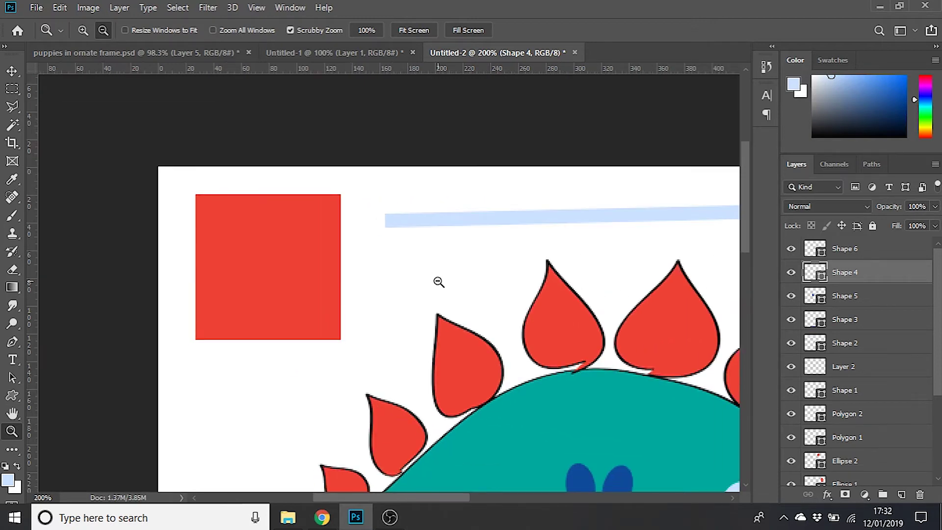
click(521, 295)
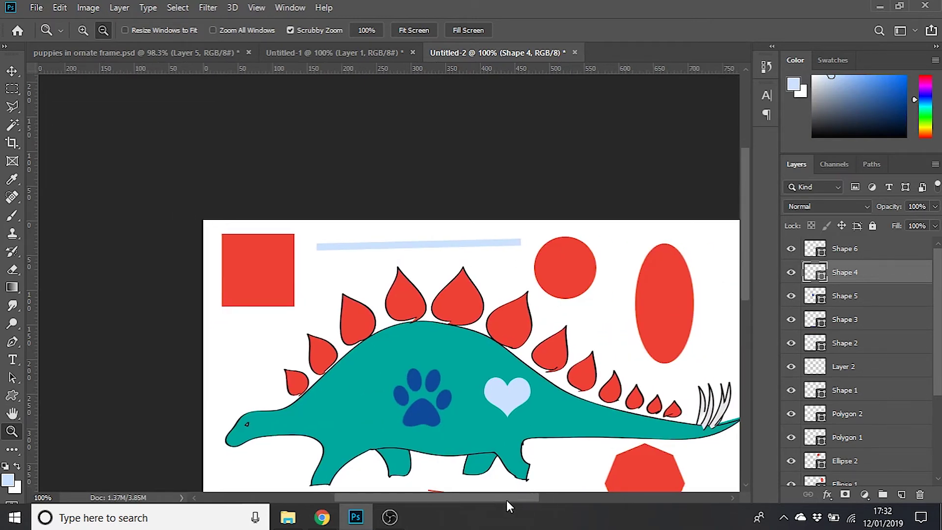
drag(506, 499, 530, 498)
drag(746, 264, 746, 308)
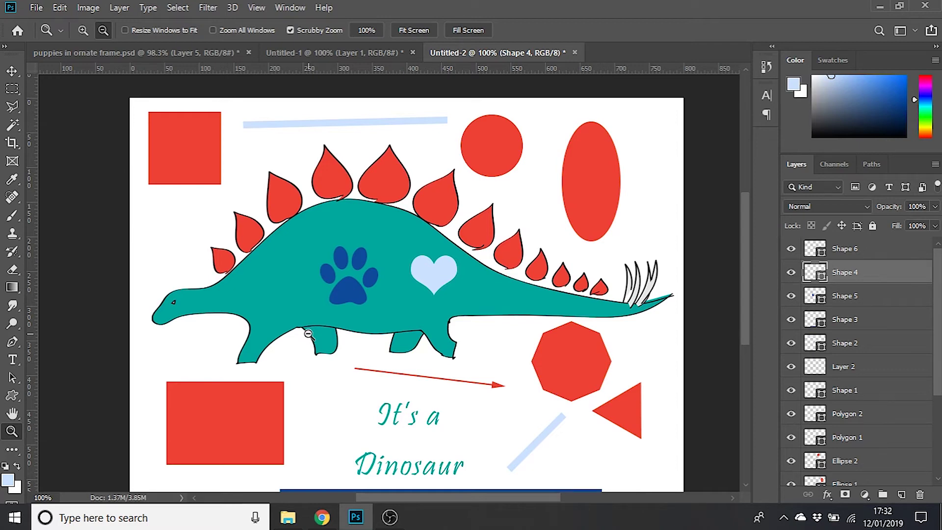
Step: Enlarge the view around the paw print to 300% without the Zoom tool and reduce it again by two levels
key(ctrl+plus)
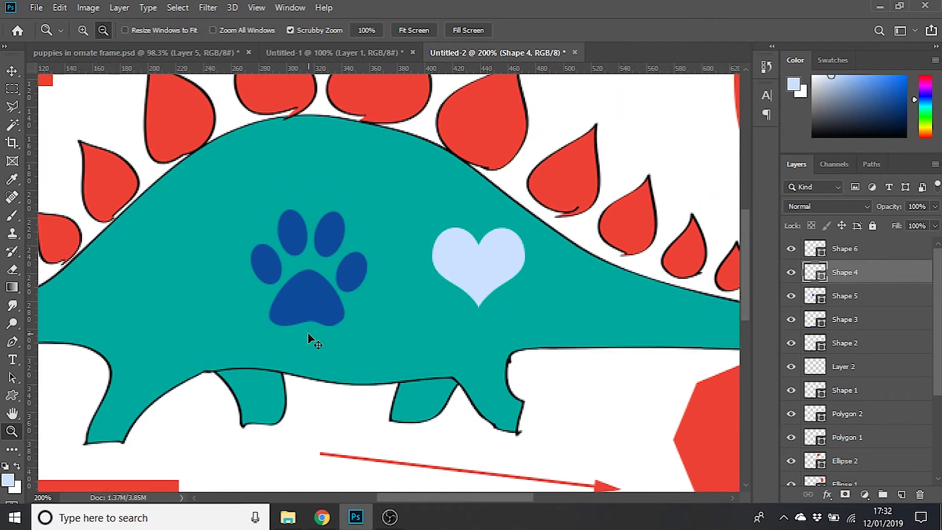
key(ctrl+plus)
key(ctrl+minus)
key(ctrl+minus)
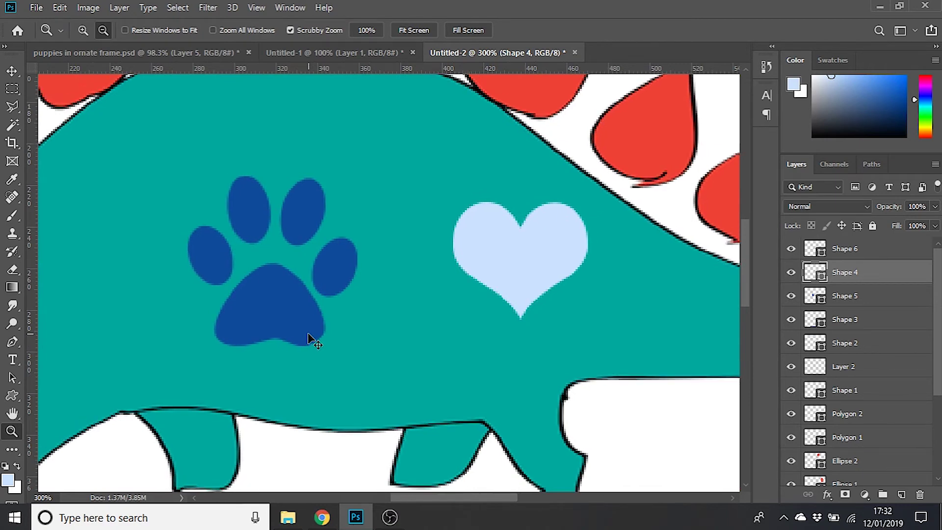